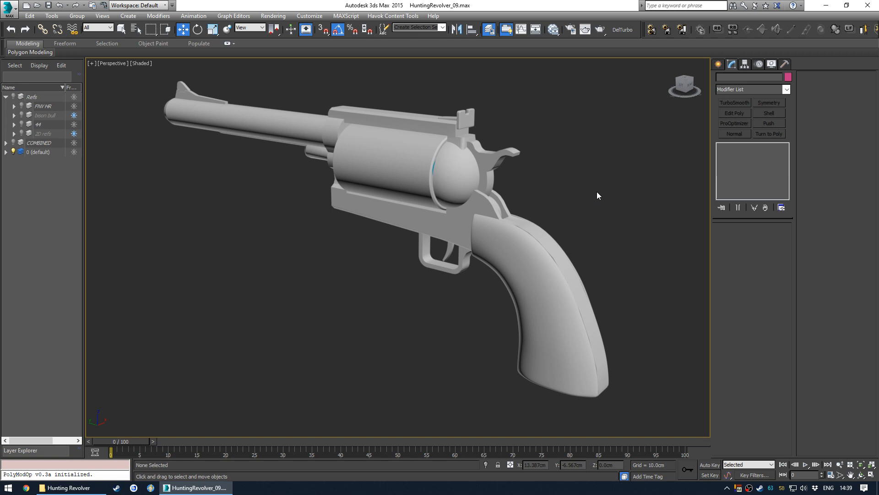
Step: Examine the untextured hunting revolver from both sides, including the cylinder, trigger guard and grip
middle_click_drag(351, 250, 417, 275, "alt")
middle_click_drag(324, 268, 385, 214)
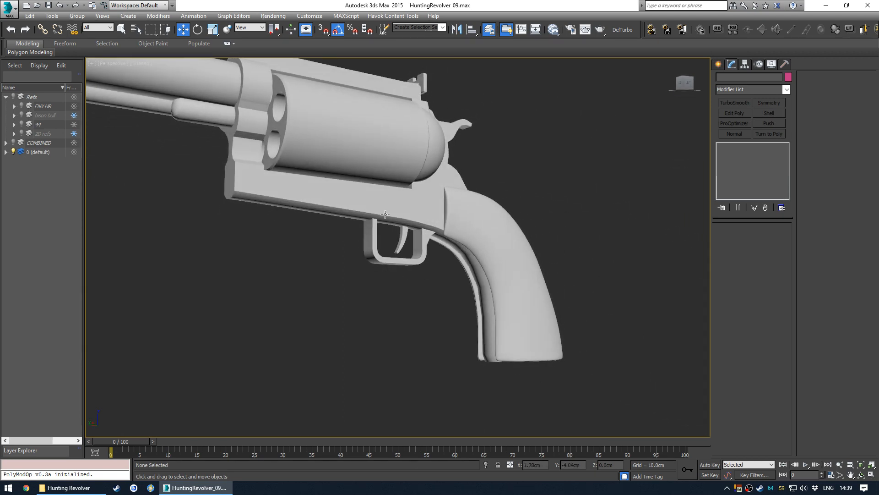
middle_click_drag(416, 281, 403, 202, "alt")
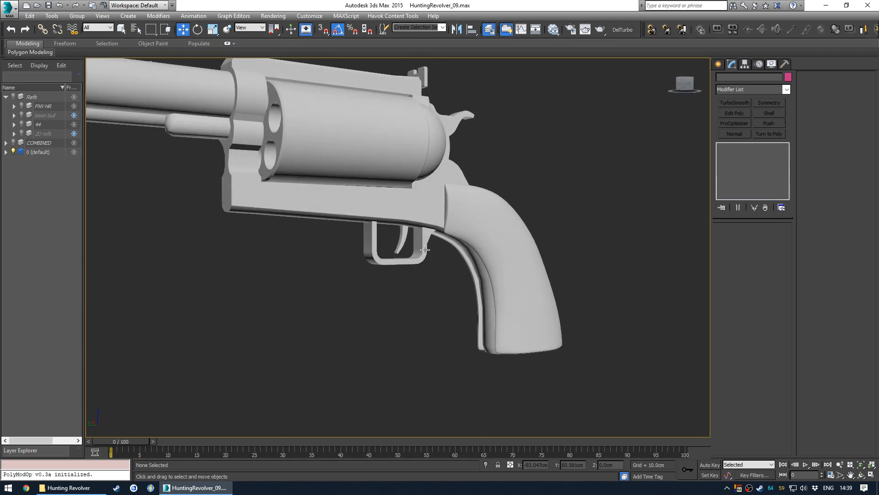
scroll(395, 257, "down", 2)
middle_click_drag(433, 267, 369, 276, "alt")
scroll(366, 238, "up", 2)
mouse_move(359, 233)
middle_mouse_down()
mouse_move(384, 251)
mouse_move(367, 298)
mouse_move(414, 297)
middle_mouse_up()
scroll(384, 285, "down", 1)
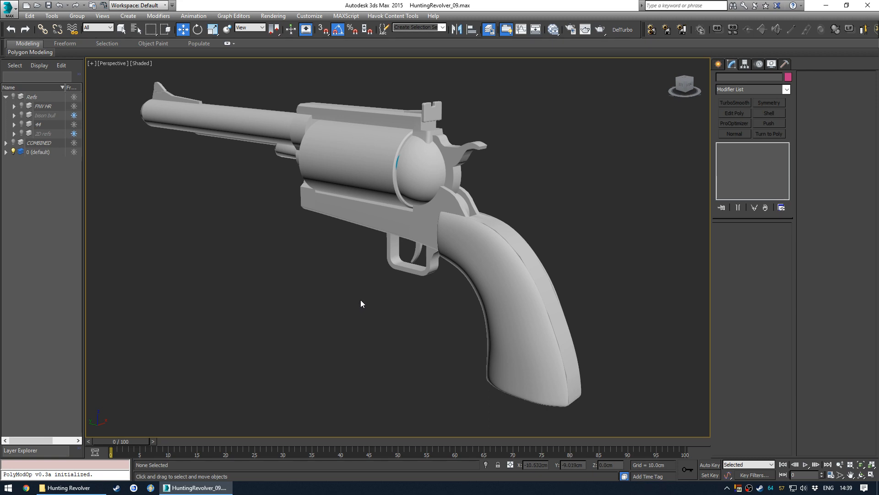
middle_click_drag(362, 304, 384, 300, "alt")
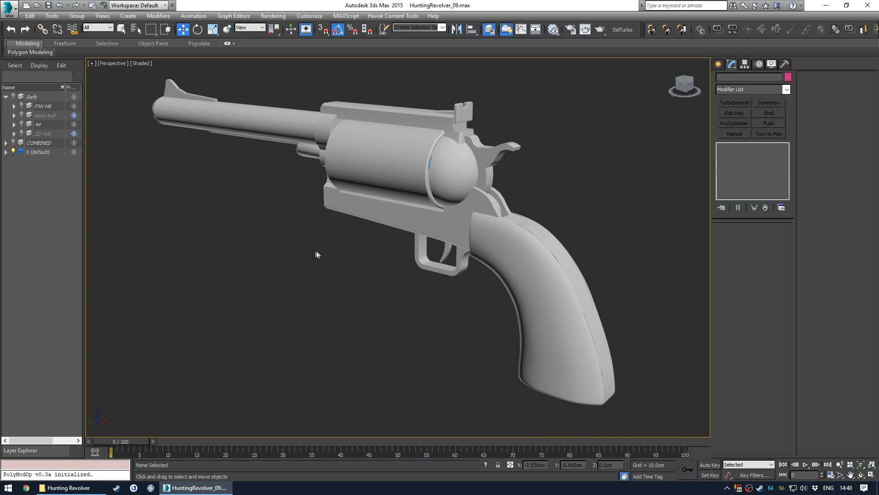
middle_click_drag(317, 251, 330, 253, "alt")
Step: Create a new Standard material named Hipoly with a specular level of 72 and a glossiness of 39
key("m")
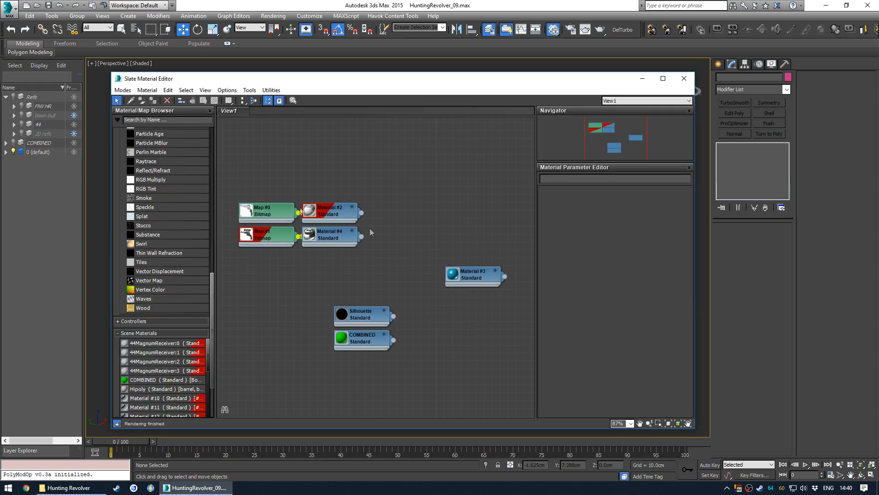
scroll(155, 212, "up", 8)
scroll(155, 213, "up", 5)
left_click_drag(147, 271, 477, 243)
double_click(458, 213)
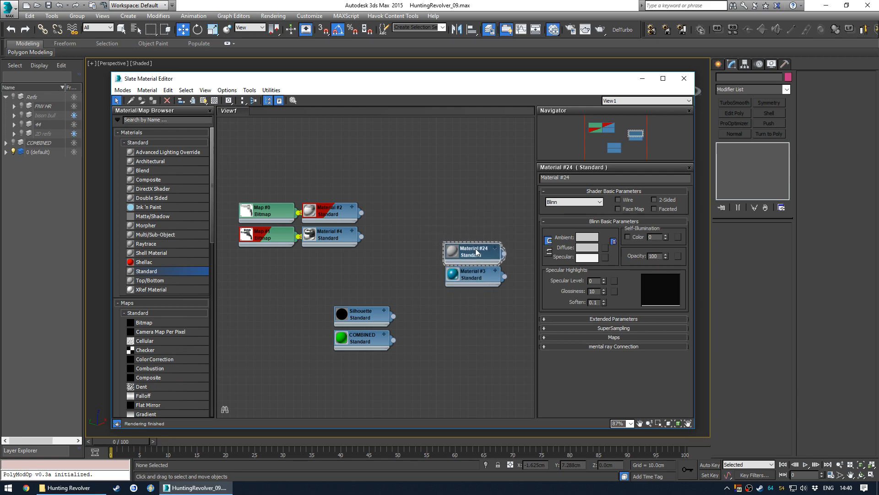
key("z")
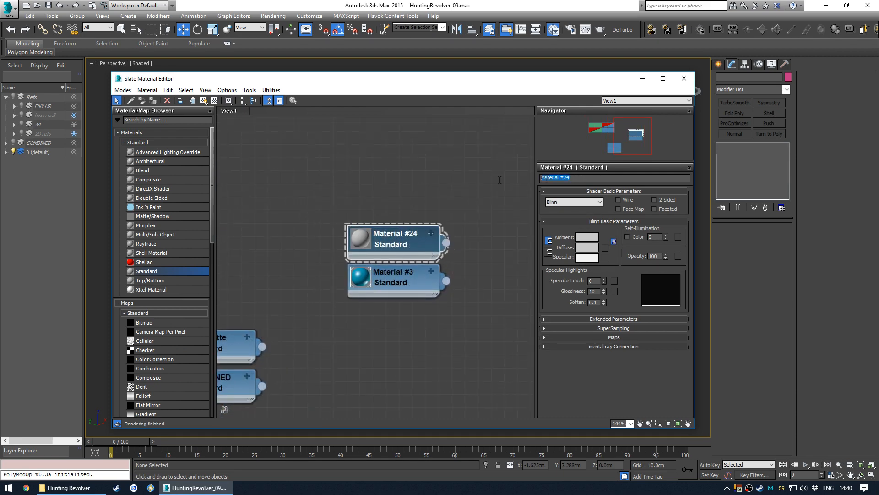
type("Hipoly")
left_click_drag(604, 284, 605, 278)
left_click(684, 78)
Step: Assign the Hipoly material to all revolver objects, replacing the existing material of the same name
left_click(430, 204)
key("m")
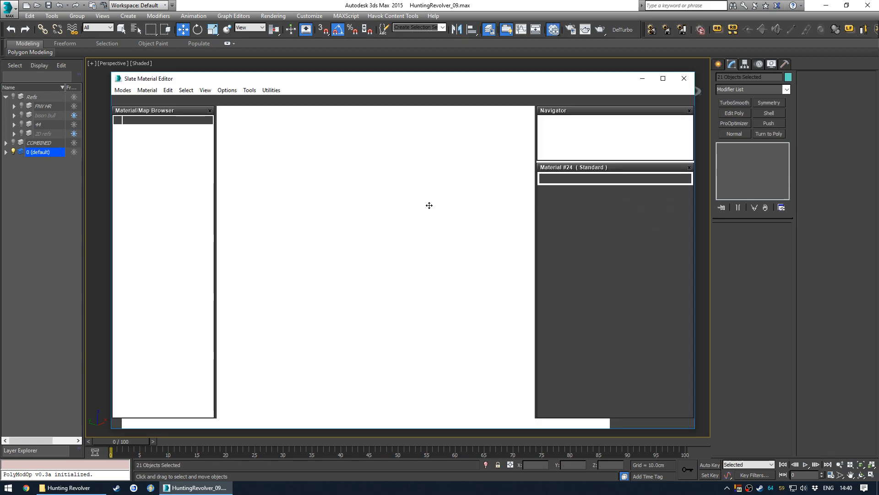
left_click(153, 100)
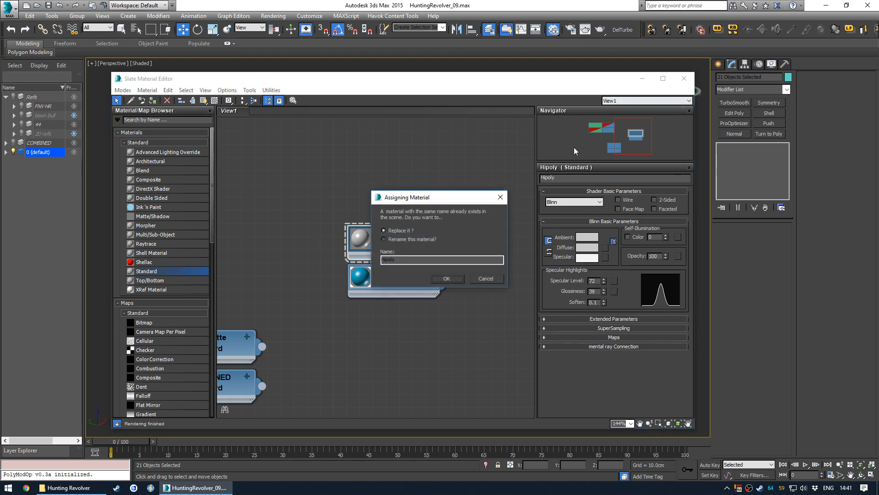
left_click(447, 278)
left_click(684, 79)
left_click(387, 291)
Step: Compare the rear sight's mesh with its TurboSmooth modifier turned off and back on
middle_click_drag(387, 291, 514, 266, "alt")
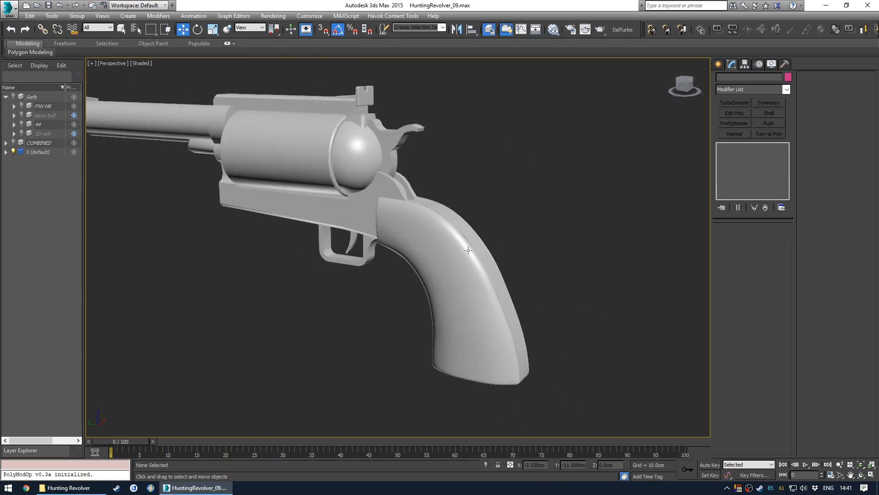
middle_click_drag(474, 269, 435, 293, "alt")
scroll(408, 187, "up", 8)
middle_click_drag(373, 103, 412, 212)
scroll(411, 210, "up", 4)
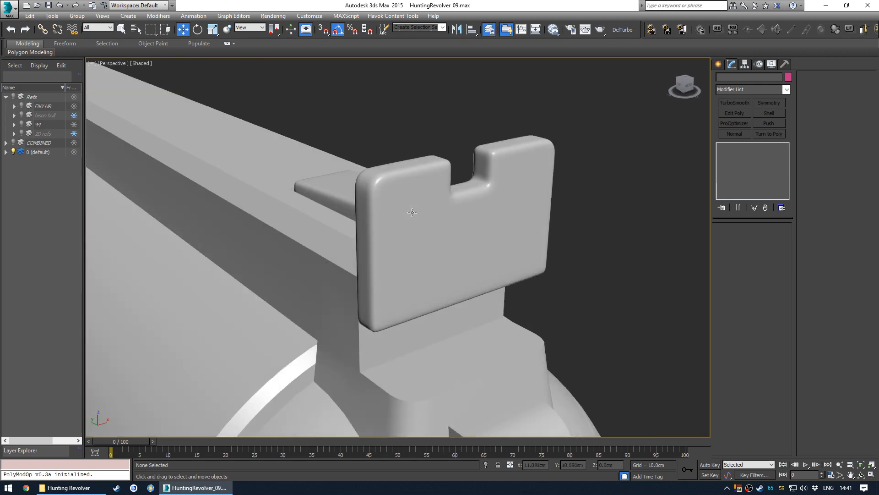
left_click(426, 240)
middle_click_drag(428, 241, 406, 241, "alt")
middle_click_drag(405, 241, 403, 239, "alt")
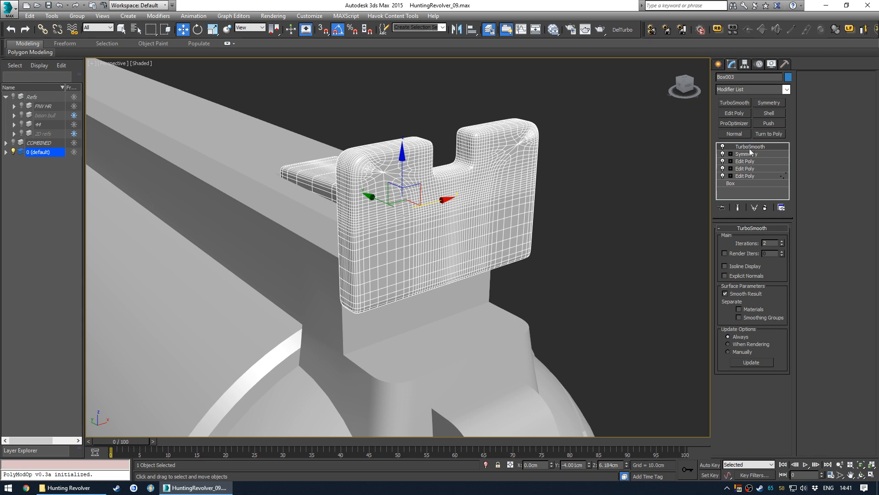
left_click(723, 147)
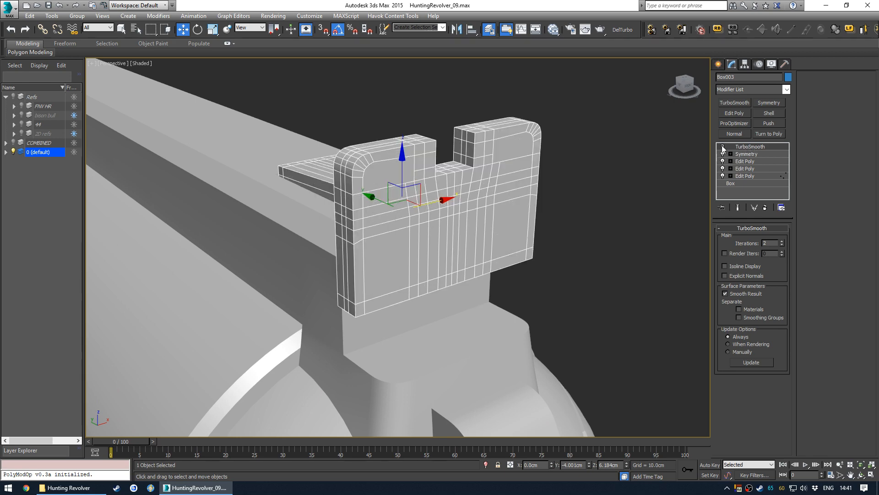
mouse_move(433, 211)
middle_mouse_down("alt")
mouse_move(530, 211)
mouse_move(433, 212)
middle_mouse_up("alt")
left_click(722, 147)
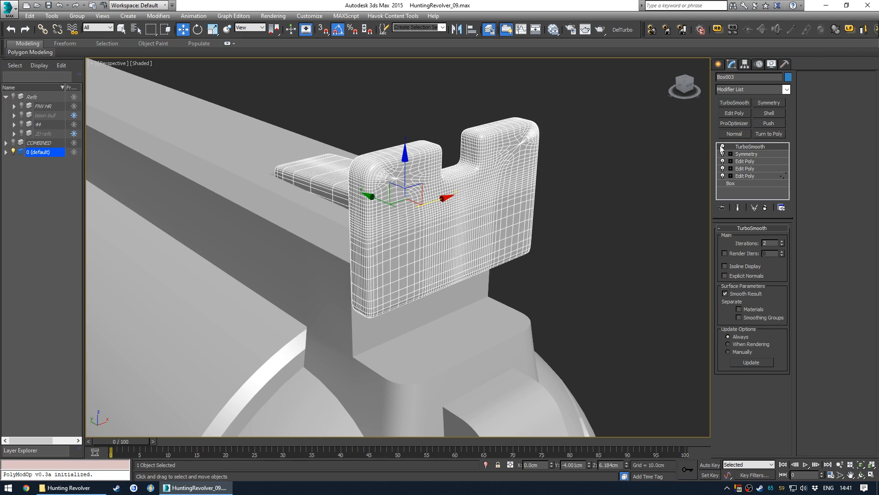
Step: Try TurboSmooth iterations of 0, 1 and 3 on the rear sight and return the value to 2
scroll(473, 209, "up", 2)
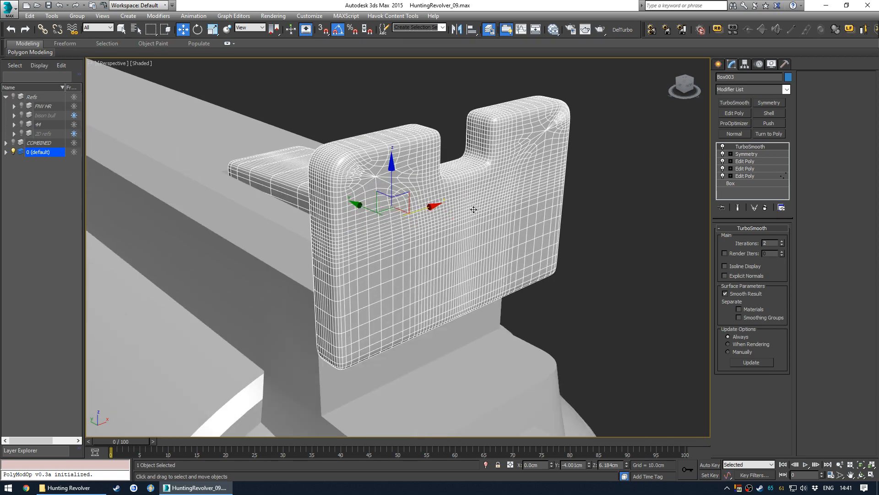
left_click(782, 244)
left_click(782, 245)
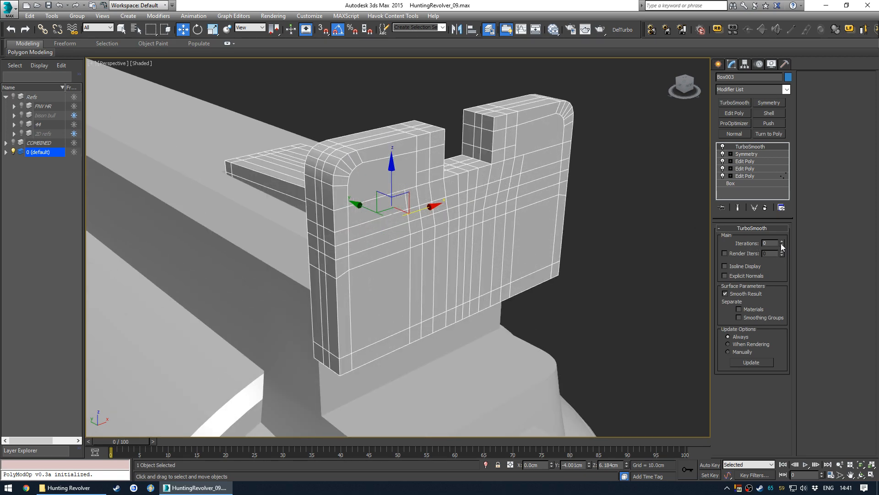
left_click(782, 241)
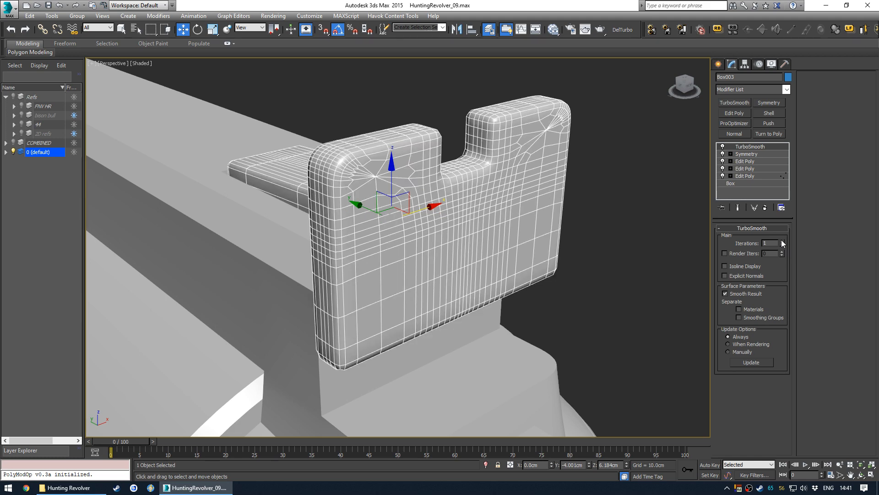
scroll(365, 146, "up", 2)
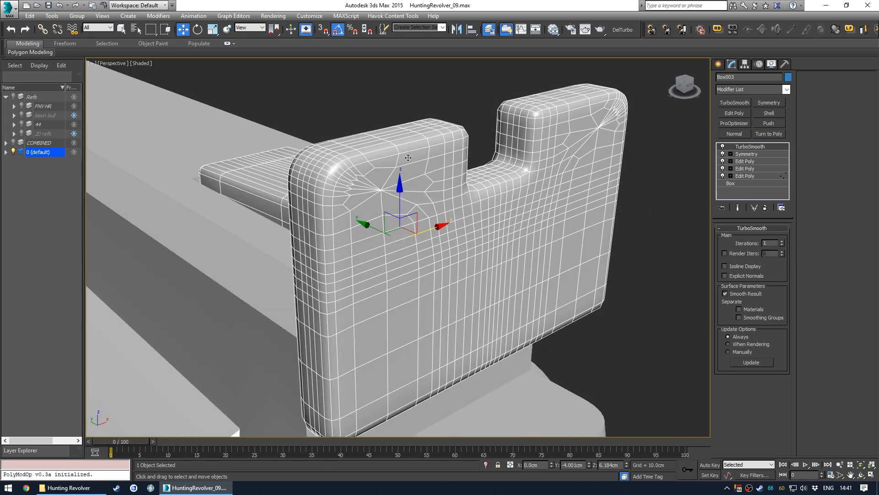
left_click(781, 241)
left_click(782, 241)
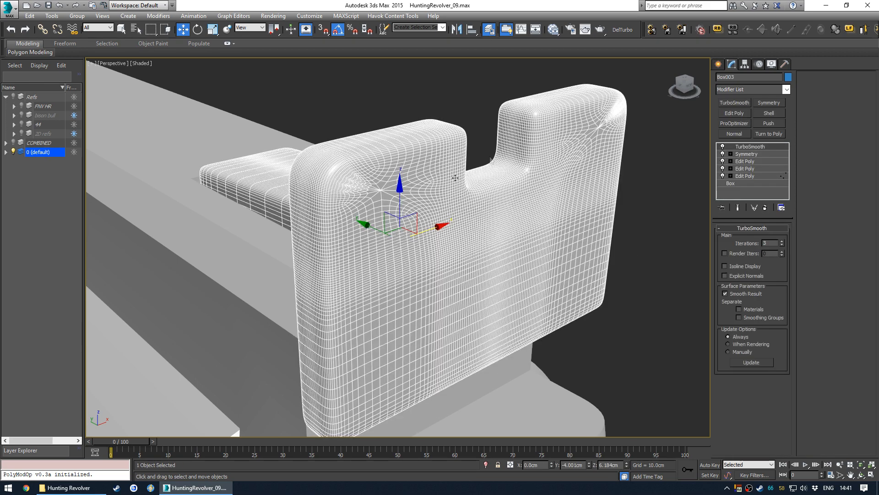
left_click(782, 245)
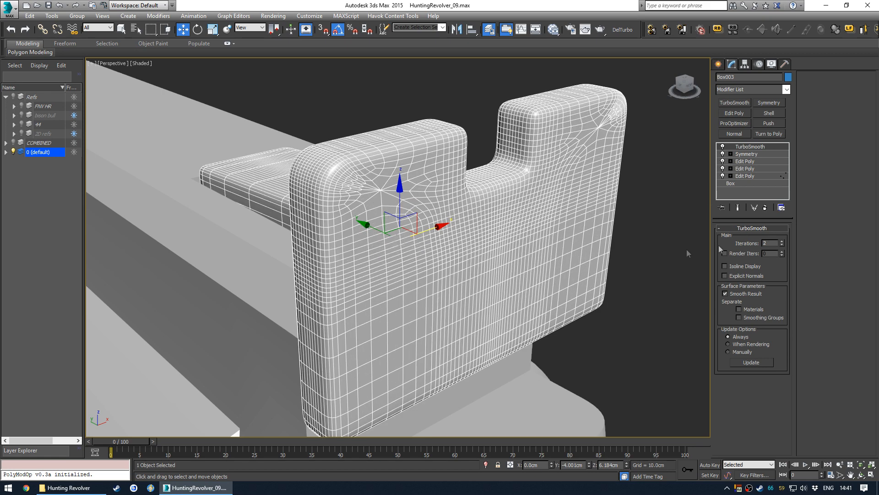
left_click(675, 256)
Step: Unhide all hidden objects to bring back the second rear sight beside the revolver
scroll(377, 206, "down", 3)
middle_click_drag(449, 217, 370, 232)
right_click(495, 190)
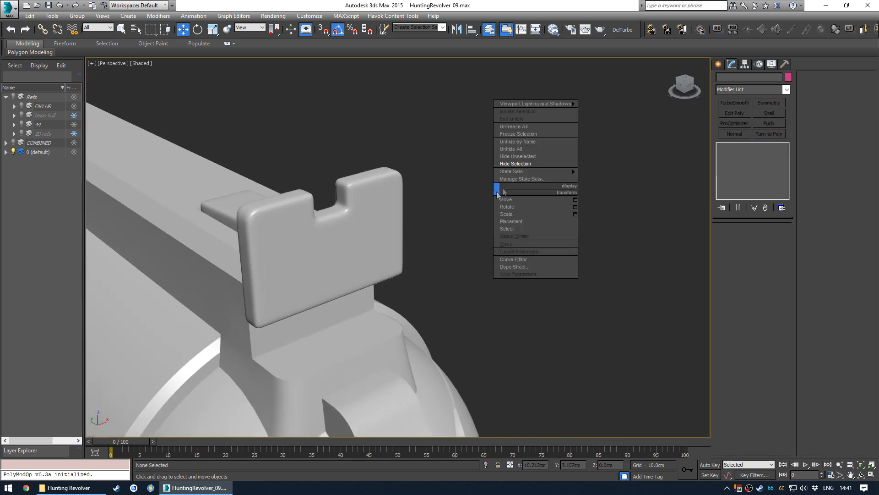
left_click(512, 149)
left_click(482, 275)
middle_click_drag(522, 210, 483, 226)
middle_click_drag(383, 237, 577, 200)
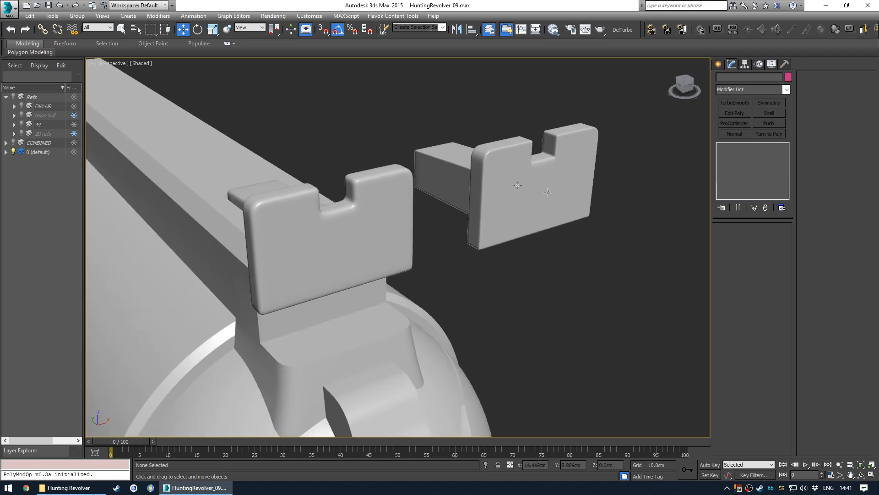
left_click(501, 196)
key("ctrl+d")
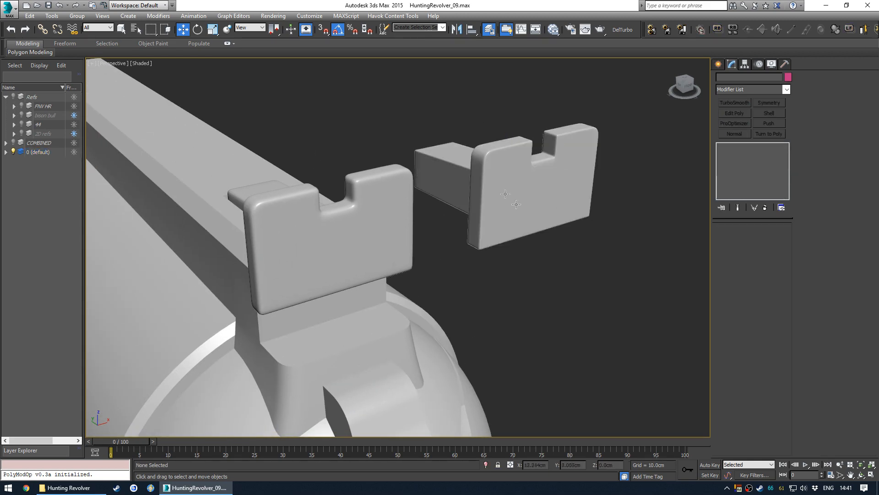
Step: Isolate the two rear sight versions from the rest of the revolver and clear the selection
left_click(406, 213)
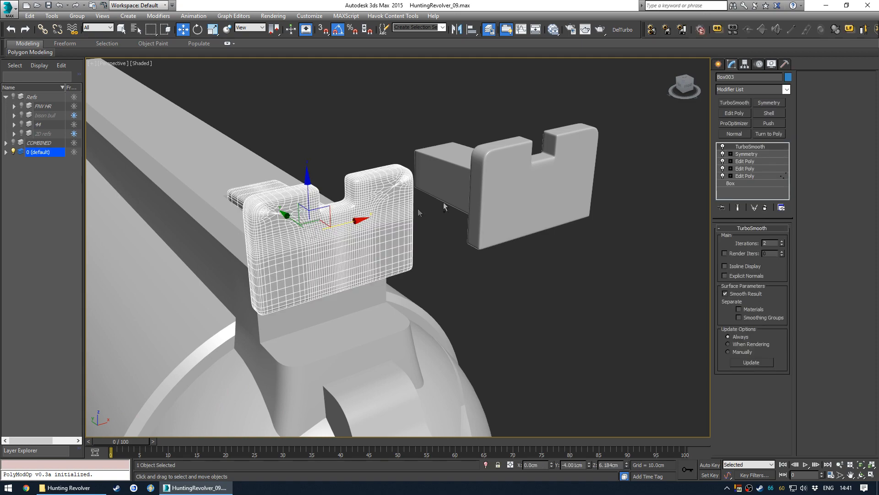
left_click(499, 220, "ctrl")
key("alt+q")
key("ctrl+d")
Step: Examine the tight support edge loops on the sharper sight's block at the edge level of its uppermost Edit Poly modifier
scroll(473, 273, "up", 8)
left_click(502, 222)
scroll(501, 220, "down", 8)
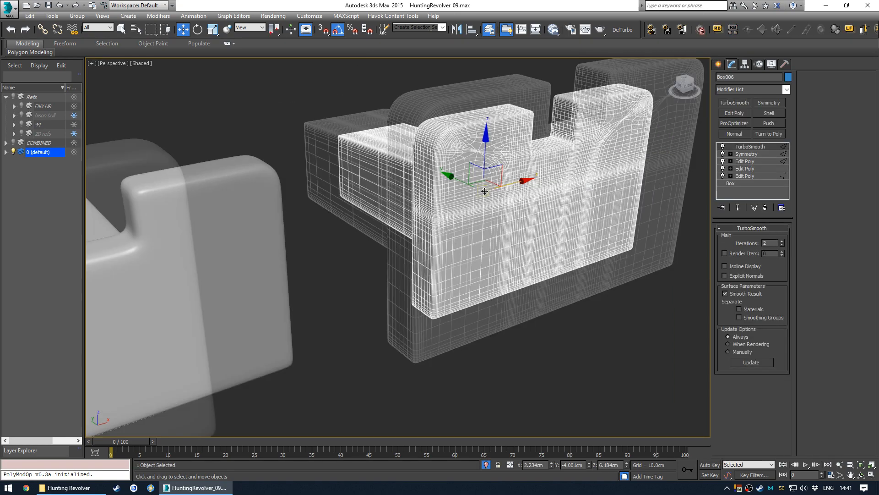
key("2")
middle_click_drag(502, 187, 487, 202, "alt")
middle_click_drag(486, 202, 499, 158, "alt")
double_click(356, 241)
middle_click_drag(403, 243, 395, 203, "alt")
double_click(389, 201)
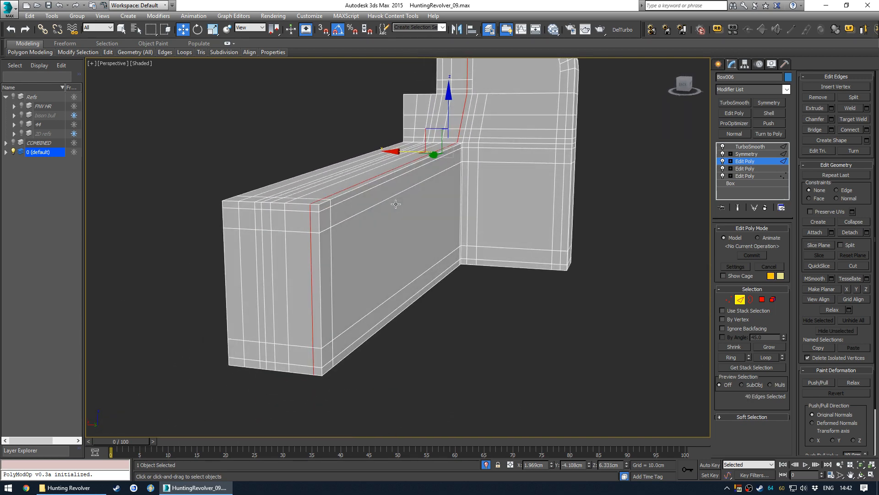
scroll(389, 297, "down", 5)
middle_click_drag(573, 224, 440, 228)
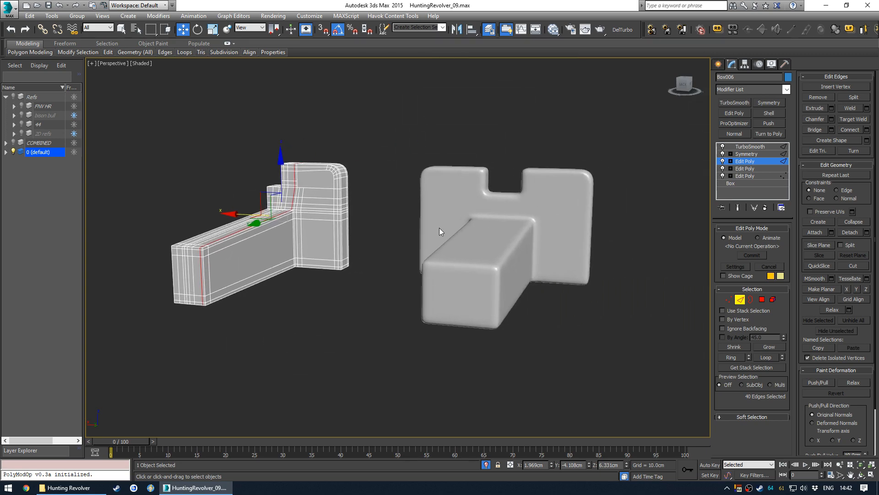
Step: Examine the more widely spaced edge loops on the rounder sight's block in its uppermost Edit Poly modifier
left_click(740, 300)
left_click(560, 238)
scroll(560, 238, "up", 8)
left_click(745, 161)
middle_click_drag(491, 255, 409, 249, "alt")
scroll(409, 249, "down", 4)
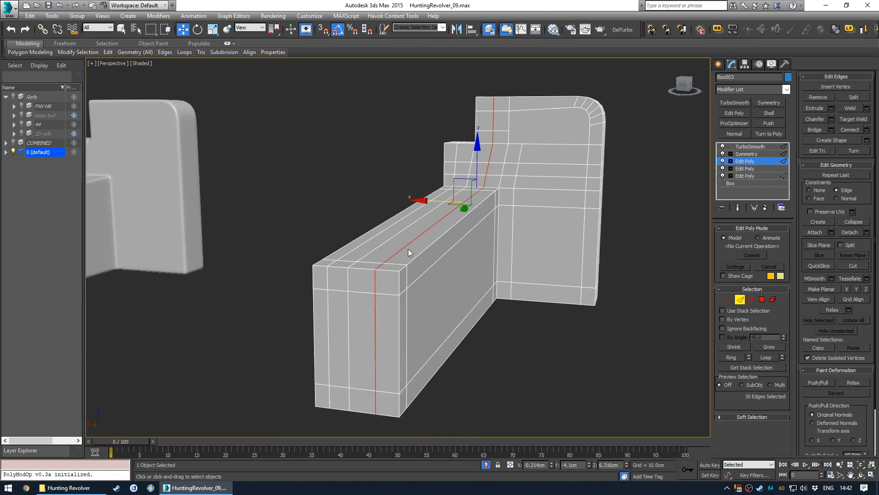
double_click(430, 266)
mouse_move(468, 278)
middle_mouse_down("alt")
mouse_move(458, 291)
mouse_move(367, 280)
mouse_move(392, 279)
mouse_move(373, 276)
mouse_move(445, 255)
mouse_move(457, 279)
mouse_move(398, 310)
mouse_move(465, 274)
middle_mouse_up("alt")
Step: Remove a support edge loop from the rounder sight's block, then leave edge editing and deselect the sight
left_click(398, 310)
double_click(398, 310)
key("ctrl+BackSpace")
left_click(740, 300)
left_click(548, 282)
Step: Compare the edge softness of both sights with the reference photo of the real revolver and from a distance
scroll(548, 282, "down", 5)
middle_click_drag(492, 250, 344, 276, "alt")
scroll(425, 250, "up", 3)
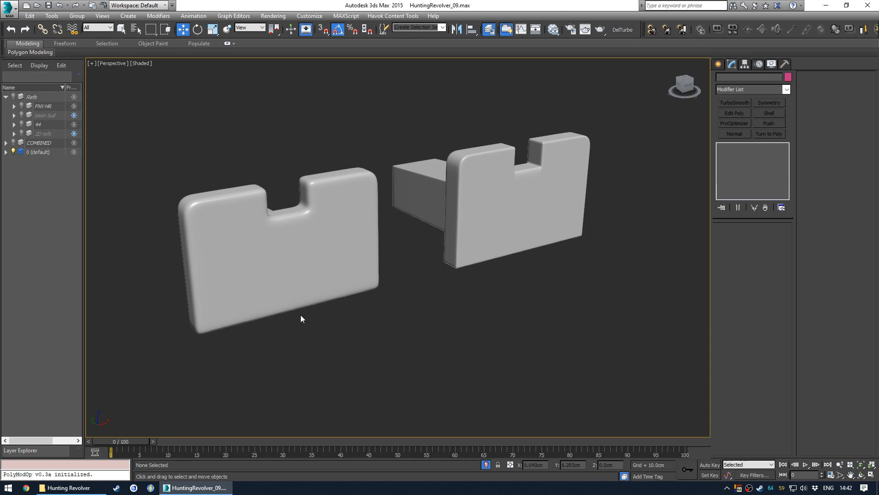
left_click_drag(0, 492, 613, 373)
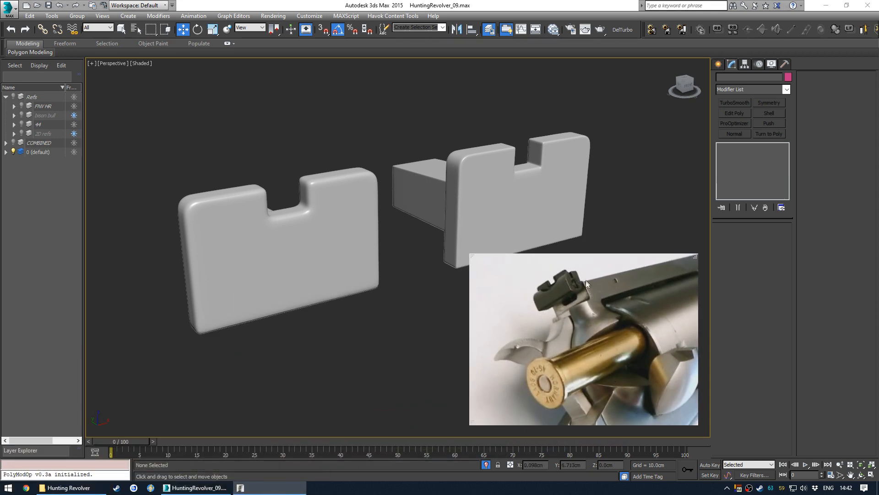
left_click_drag(585, 350, 0, 381)
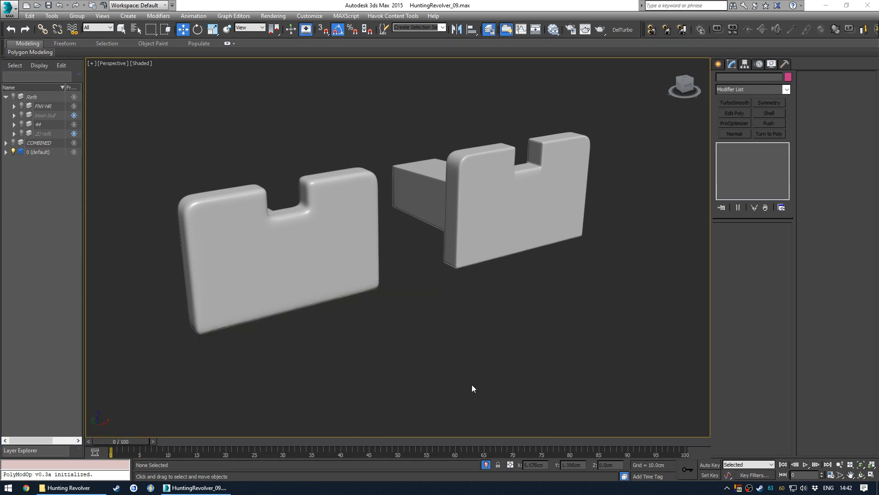
scroll(406, 248, "down", 10)
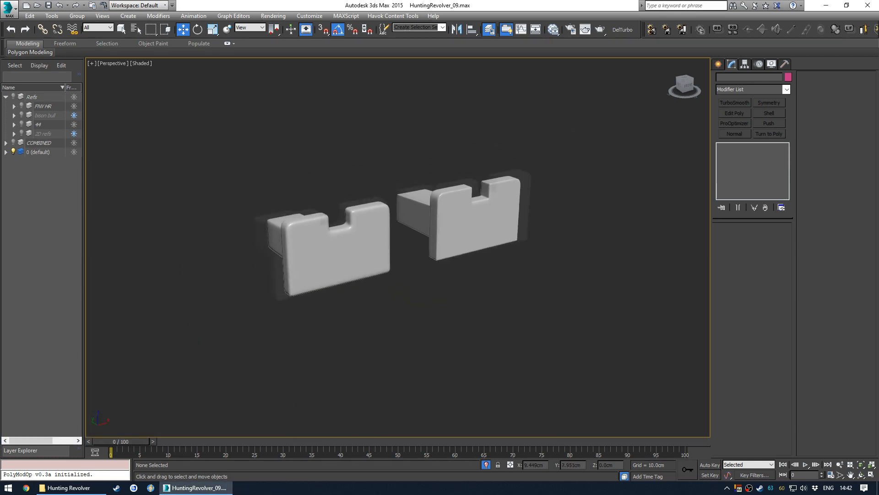
scroll(403, 243, "down", 3)
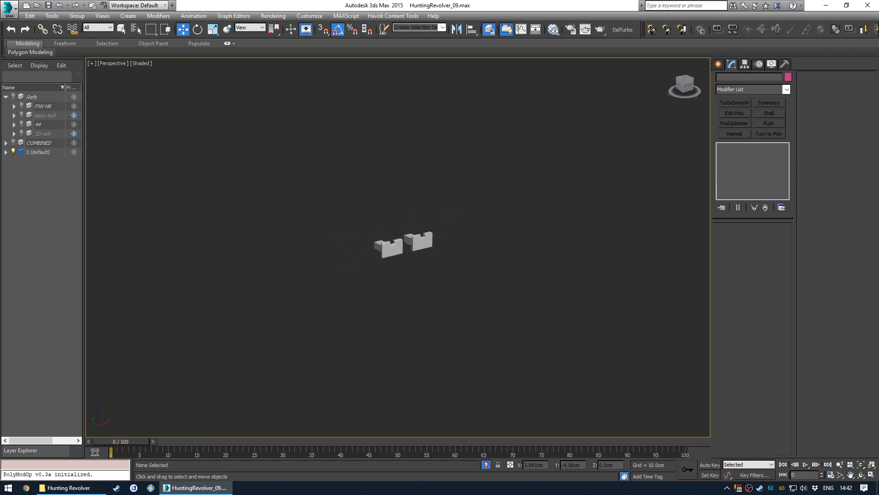
middle_click_drag(426, 333, 418, 291)
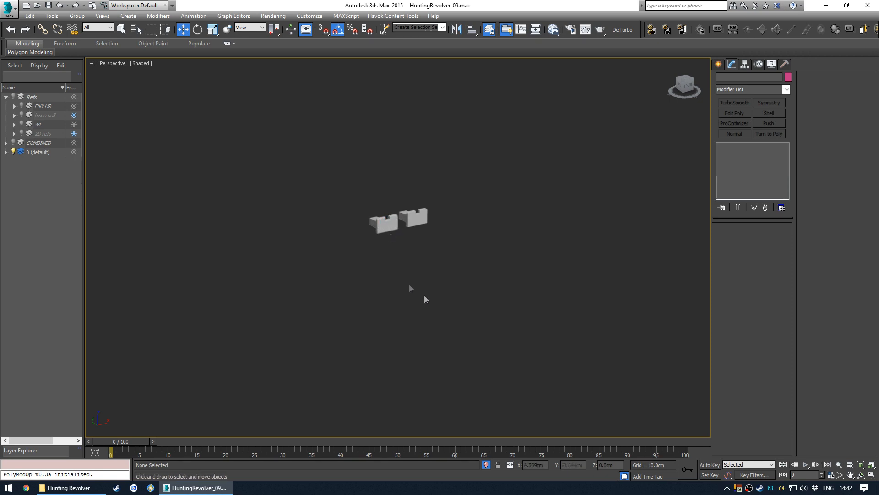
scroll(404, 254, "up", 10)
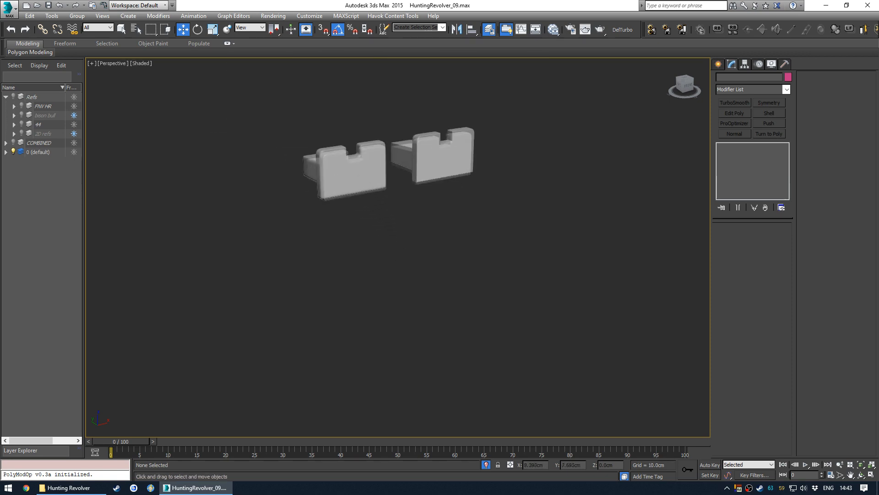
Step: Delete the sharper demonstration sight, keep the rounder one, and exit isolation so the whole revolver is shown
scroll(391, 210, "down", 4)
middle_click_drag(391, 210, 409, 259)
scroll(408, 223, "up", 4)
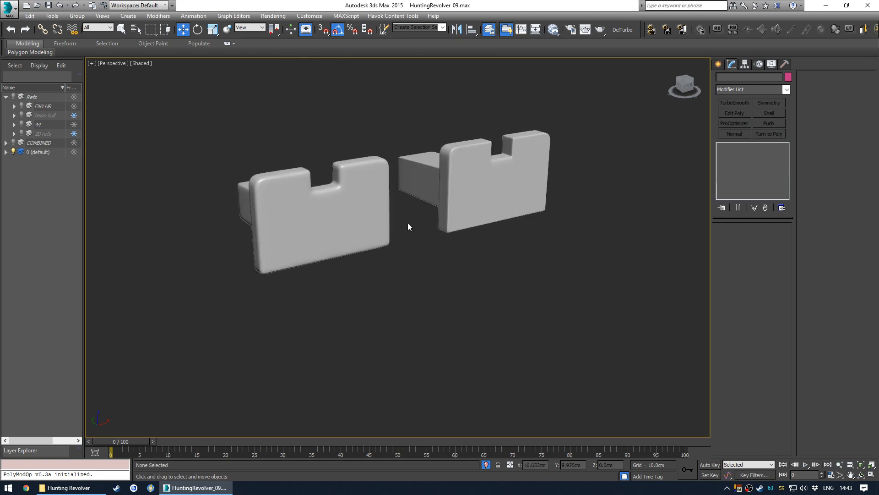
middle_click_drag(370, 216, 369, 219)
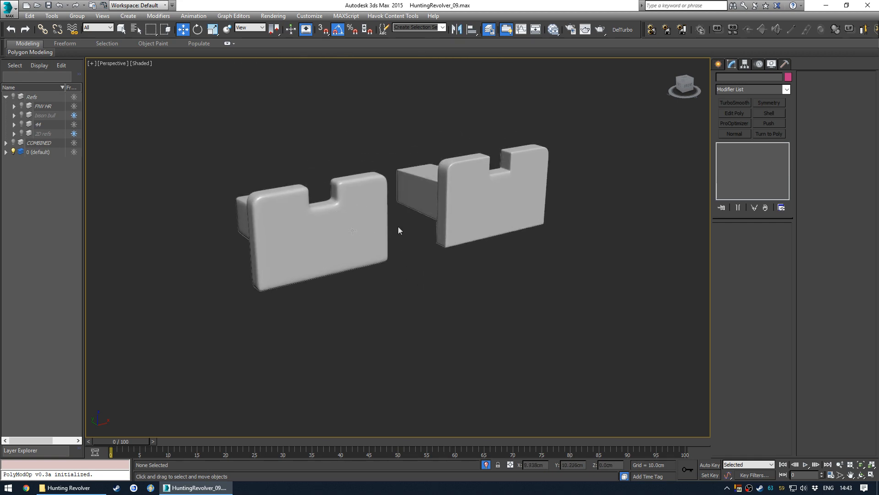
left_click(349, 238)
left_click(441, 199)
key("Delete")
left_click(365, 228)
key("alt+q")
Step: Examine the whole revolver with its softened rear sight from behind and from the side
scroll(399, 268, "down", 5)
middle_click_drag(399, 267, 456, 277, "alt")
left_click(456, 274)
scroll(456, 274, "down", 5)
middle_click_drag(332, 306, 376, 255)
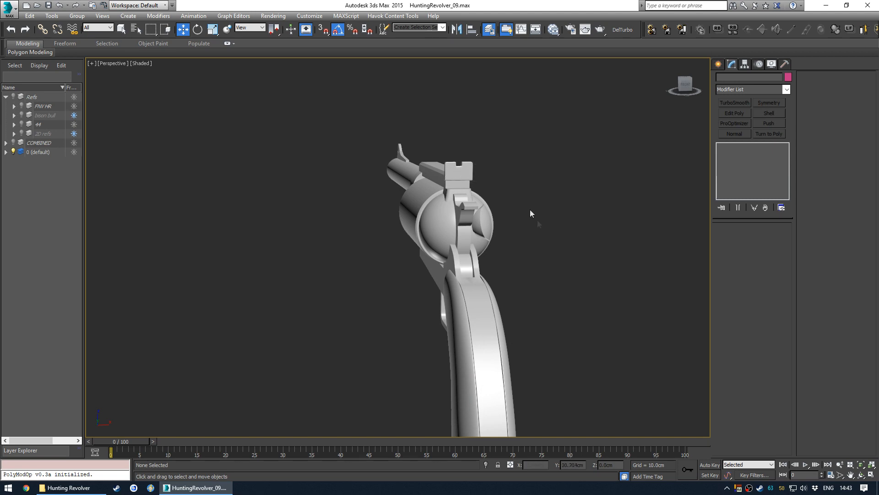
middle_click_drag(551, 278, 509, 272, "alt")
scroll(516, 273, "down", 3)
scroll(525, 274, "up", 2)
scroll(508, 272, "up", 2)
middle_click_drag(405, 269, 353, 300, "alt")
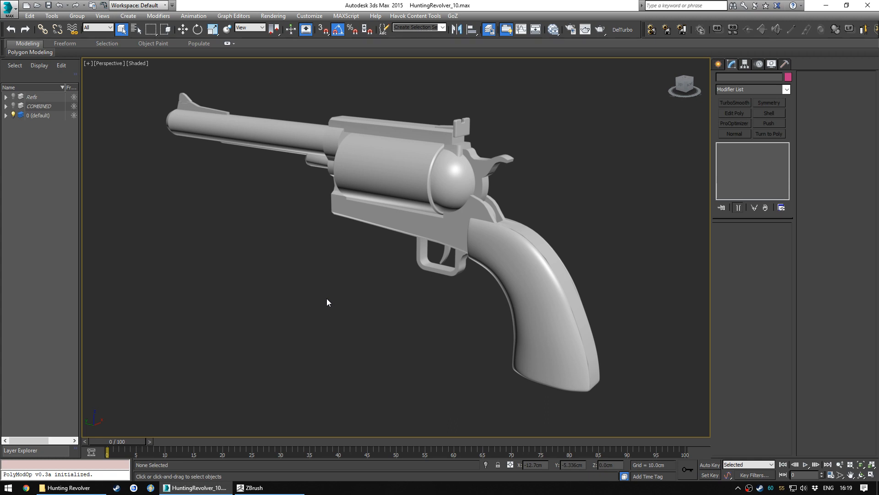
Step: Select the revolver's five-chamber cylinder and isolate it
middle_click_drag(388, 183, 412, 189, "alt")
left_click(409, 183)
key("alt+q")
middle_click_drag(490, 232, 454, 229, "alt")
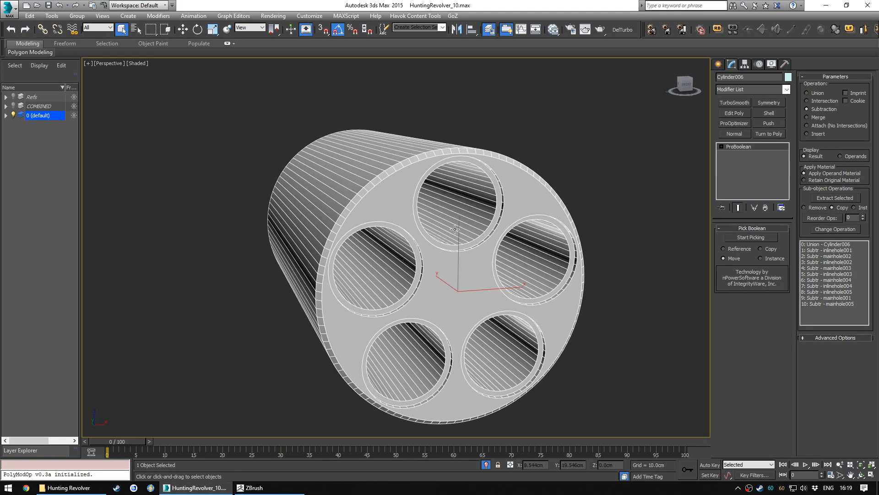
Step: Examine the isolated cylinder's ProBoolean geometry, including its side edges, rear rim and chamber holes, in selected and deselected state
middle_click_drag(453, 265, 443, 226)
middle_click_drag(442, 227, 458, 252, "alt")
left_click(643, 291)
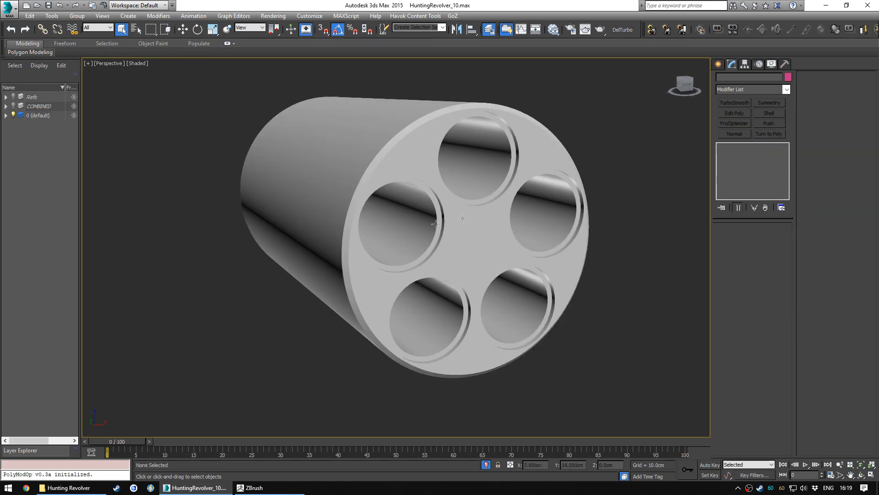
middle_click_drag(459, 179, 450, 234, "alt")
middle_click_drag(359, 183, 570, 171, "alt")
left_click(376, 155)
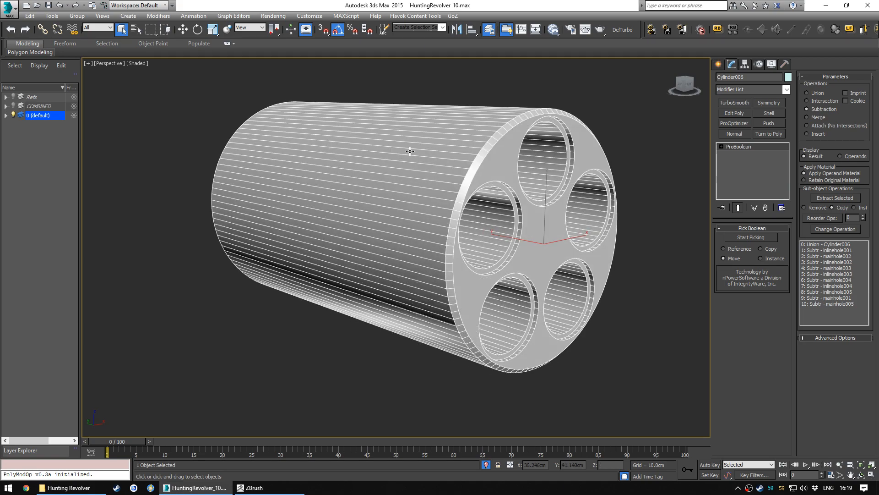
middle_click_drag(564, 200, 531, 205, "alt")
left_click(649, 205)
left_click(551, 182)
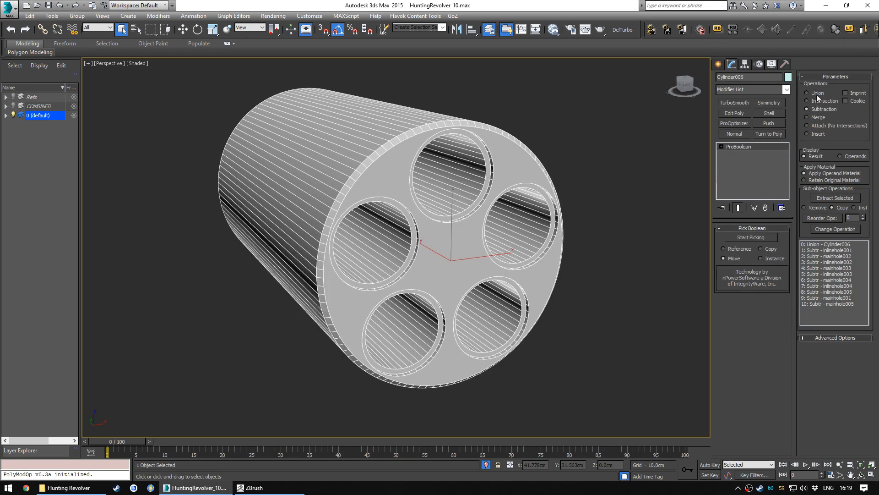
middle_click_drag(517, 185, 428, 200, "alt")
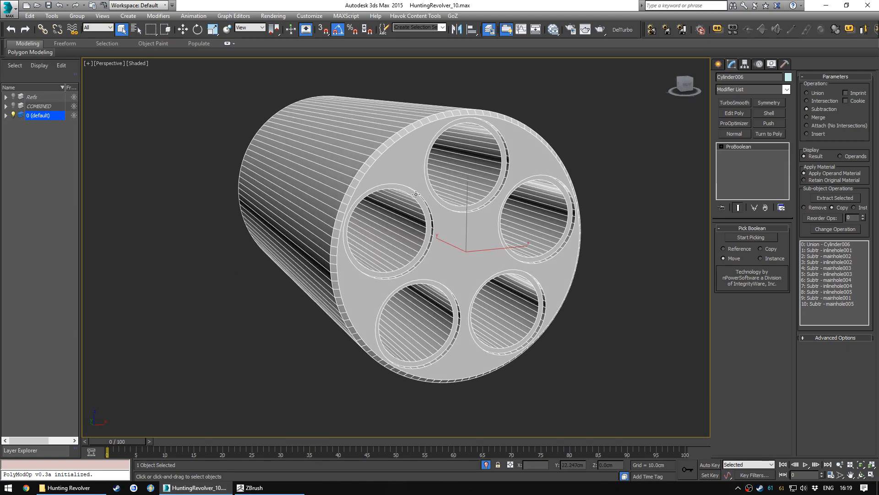
middle_click_drag(455, 252, 471, 242, "alt")
Step: Hide the old boolean cylinder and exit isolation to return to the rest of the revolver
right_click(432, 159)
left_click(458, 135)
key("alt+q")
scroll(397, 192, "down", 5)
middle_click_drag(407, 208, 389, 206, "alt")
scroll(394, 206, "up", 3)
middle_click_drag(465, 201, 453, 200, "alt")
Step: Create a new 200-sided Cylinder primitive in the front view, drawn from the centre of the revolver's rounded recoil shield
left_click(718, 63)
left_click(735, 143)
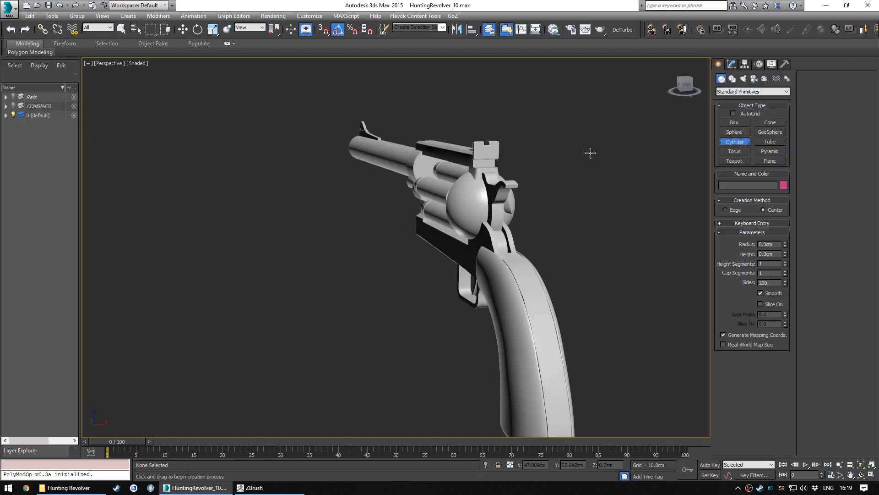
key("v")
left_click(567, 169)
key("v")
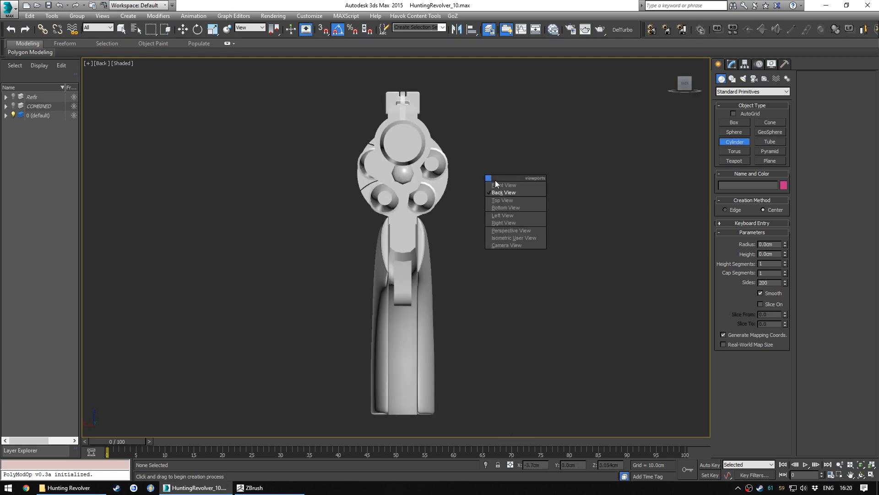
left_click(492, 179)
middle_click_drag(421, 173, 433, 219)
scroll(408, 227, "up", 3)
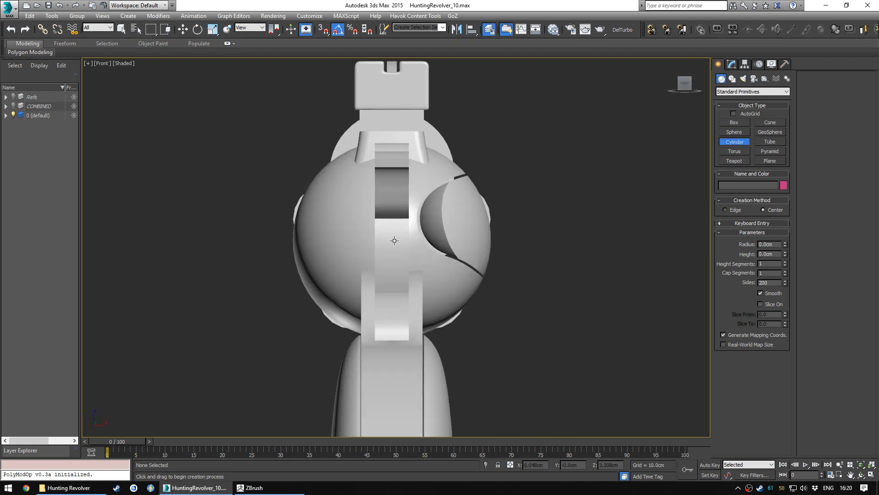
left_click_drag(452, 227, 489, 210)
left_click(499, 139)
key("w")
Step: Align the new cylinder concentrically with the revolver's cartridge group and move it along Y to about -2.186 cm
middle_click_drag(385, 220, 392, 222, "alt")
left_click_drag(392, 221, 431, 225, "alt")
middle_click_drag(430, 226, 451, 227, "alt")
scroll(451, 228, "down", 2)
key("alt+a")
left_click(496, 231)
left_click(430, 185)
left_click_drag(426, 155, 627, 121)
middle_click_drag(545, 284, 451, 254, "alt")
left_click_drag(319, 240, 402, 236)
middle_click_drag(514, 215, 506, 220, "alt")
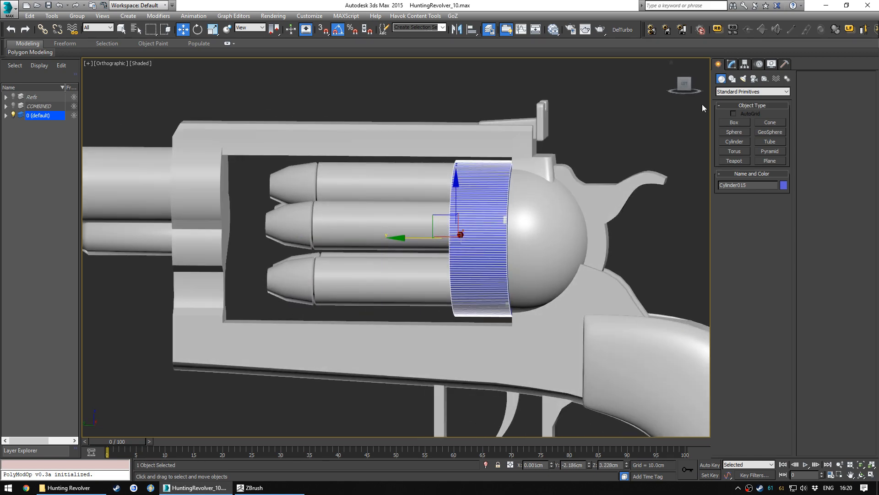
Step: Resize the new cylinder to about 2.106 cm radius and -7.499 cm height, positioned at Y -3.672 cm so it fills the frame opening
left_click(732, 63)
left_click_drag(784, 250, 749, 397)
middle_click_drag(504, 265, 473, 263, "alt")
left_click_drag(399, 240, 455, 239)
middle_click_drag(464, 230, 620, 242, "alt")
left_click_drag(785, 250, 778, 300)
middle_click_drag(531, 295, 490, 291, "alt")
left_click_drag(786, 251, 782, 272)
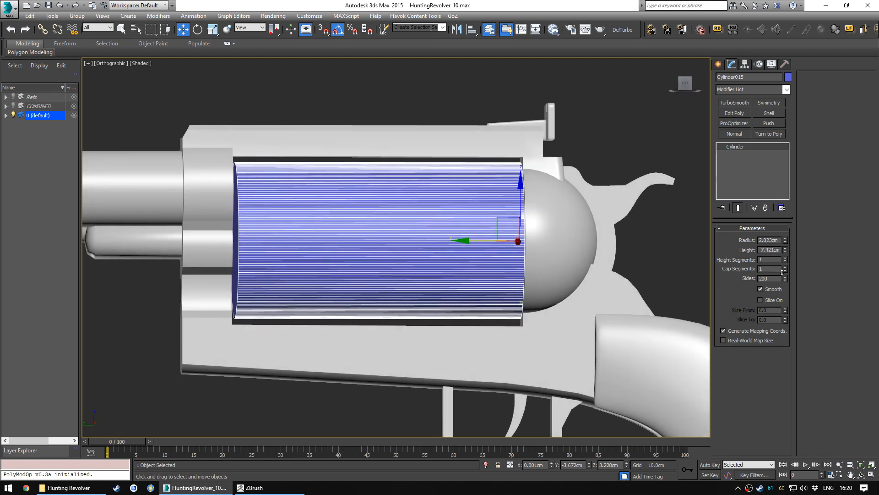
middle_click_drag(567, 252, 690, 240, "alt")
left_click_drag(787, 242, 787, 235)
Step: Isolate the new cylinder in a perspective view and deselect it
middle_click_drag(674, 241, 407, 257, "alt")
key("alt+q")
key("p")
scroll(455, 257, "down", 5)
scroll(554, 236, "down", 3)
left_click(337, 323)
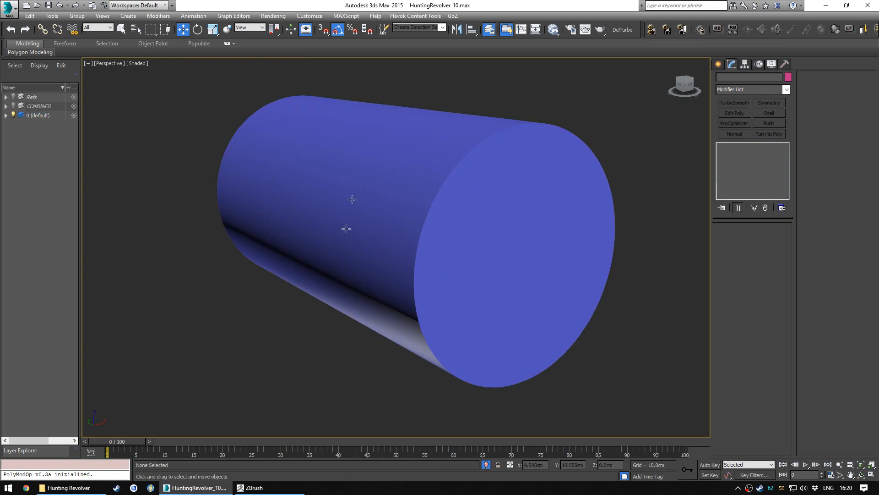
Step: Examine the new cylinder's side segments and hard rim edge up close with the cylinder selected
left_click(358, 172)
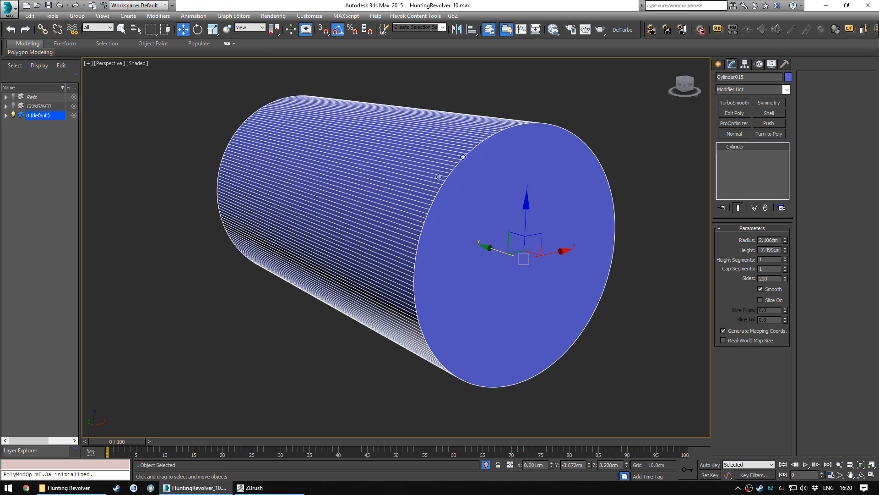
scroll(468, 170, "up", 10)
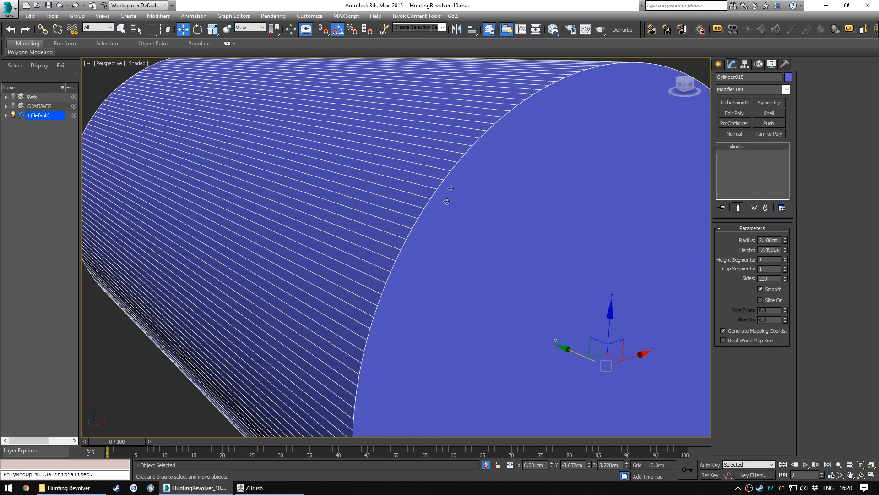
middle_click_drag(369, 202, 402, 184, "alt")
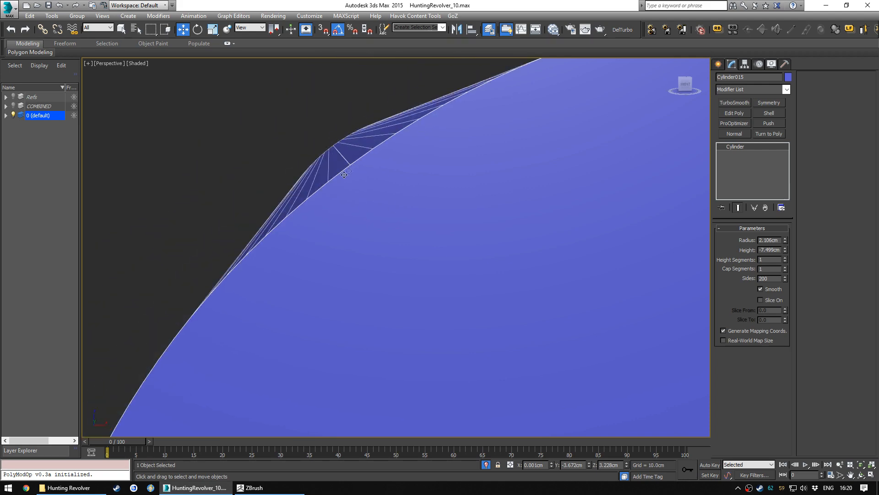
scroll(461, 198, "down", 8)
middle_click_drag(460, 199, 417, 245, "alt")
scroll(477, 252, "up", 3)
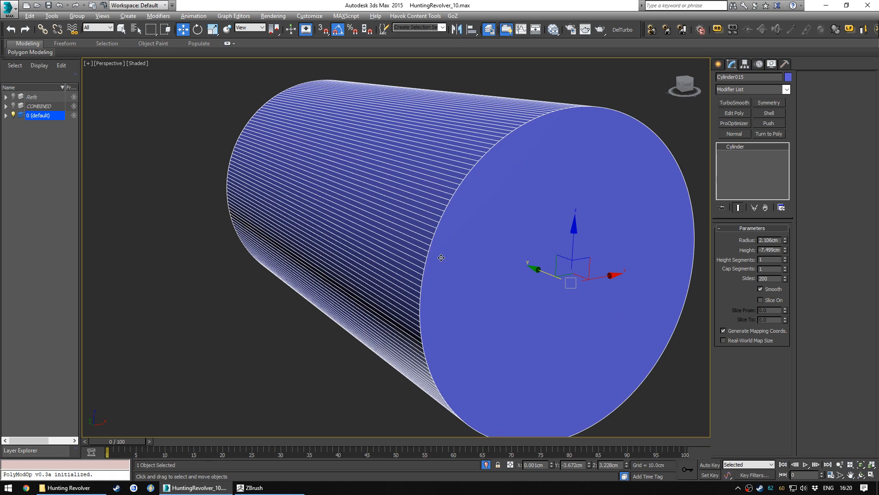
scroll(449, 263, "down", 1)
middle_click_drag(497, 279, 425, 266)
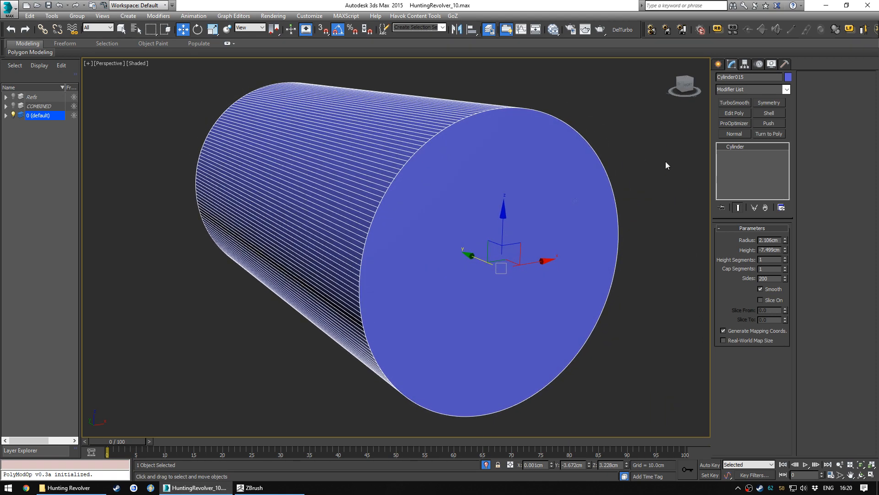
Step: Add an Edit Poly modifier to the new cylinder, select both end-cap polygons and convert the selection to their rim edges
left_click(737, 113)
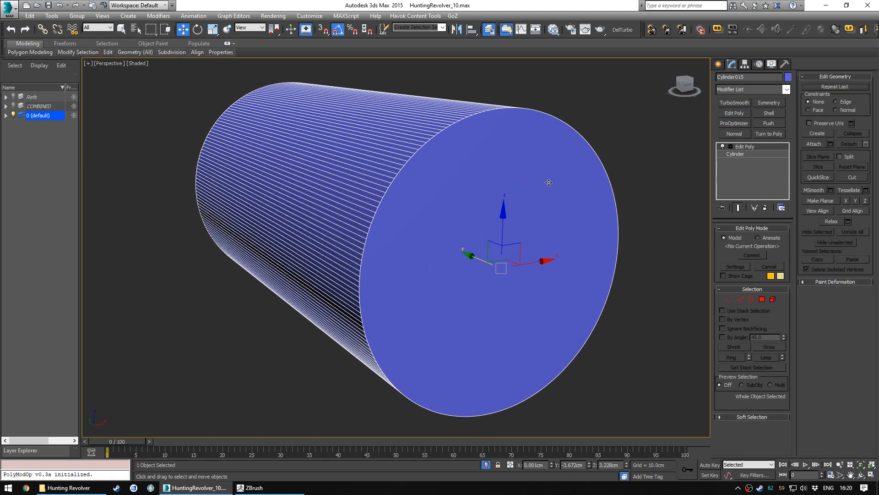
key("4")
left_click(470, 187)
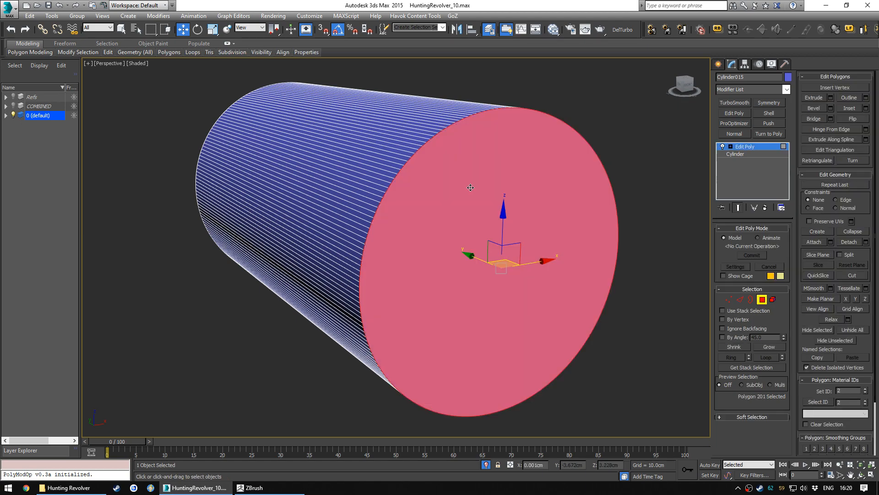
scroll(394, 223, "down", 5)
middle_click_drag(302, 233, 381, 279, "alt")
scroll(381, 280, "up", 3)
left_click(396, 271, "ctrl")
middle_click_drag(557, 300, 451, 250, "alt")
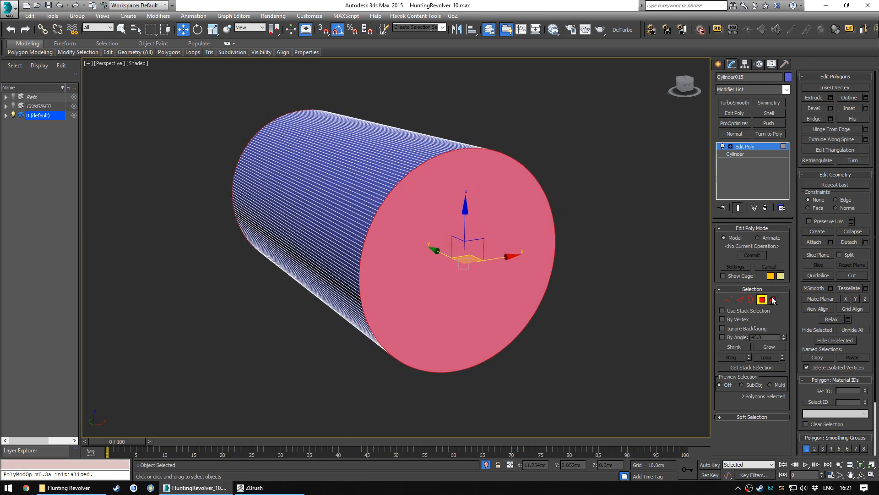
left_click(741, 300, "ctrl")
middle_click_drag(664, 237, 617, 236, "alt")
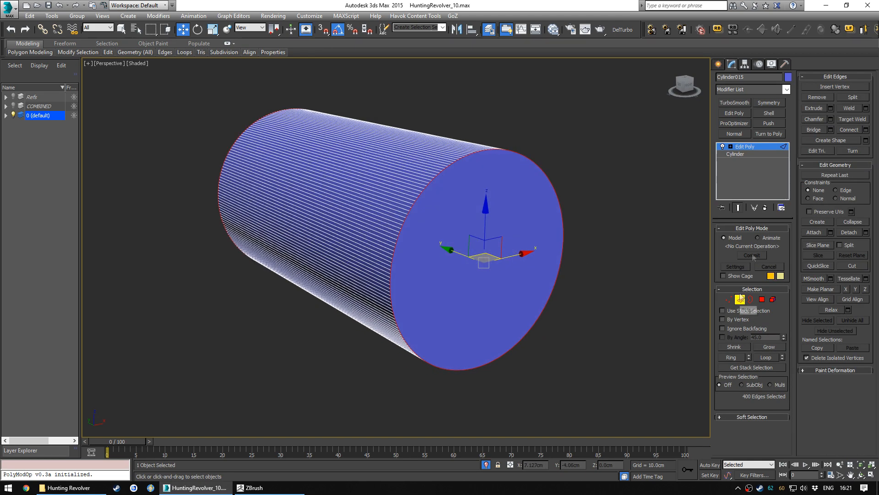
Step: Chamfer the rim edges at both ends of the cylinder with the Quad Chamfer type and a narrow amount
left_click(831, 119)
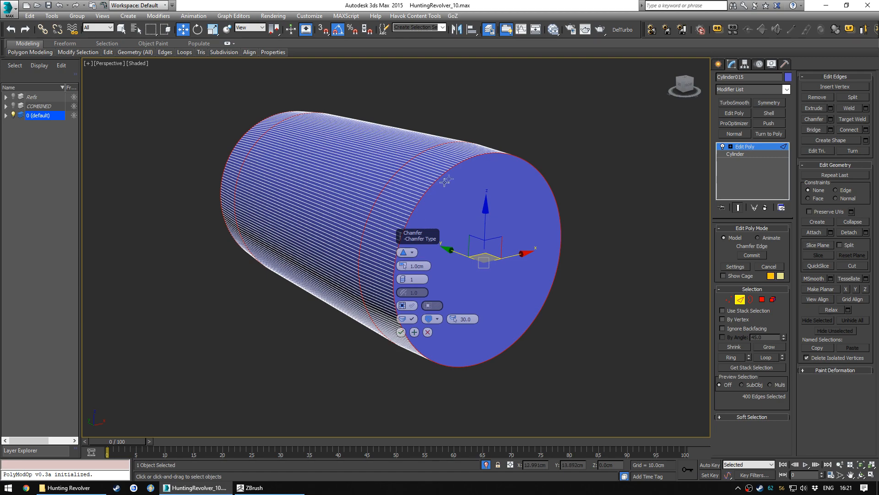
scroll(458, 180, "up", 4)
middle_click_drag(459, 179, 483, 179, "alt")
left_click_drag(403, 265, 407, 259)
left_click(405, 254)
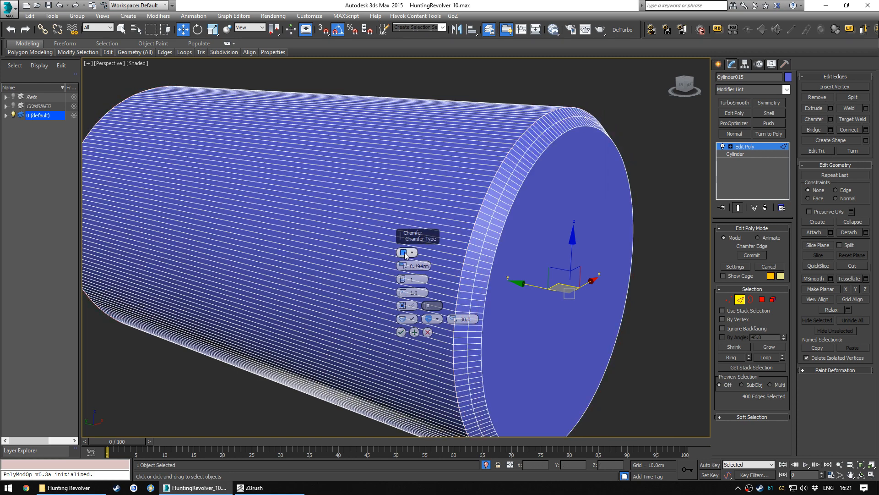
left_click_drag(404, 268, 406, 271)
mouse_move(470, 250)
middle_mouse_down("alt")
mouse_move(466, 237)
mouse_move(481, 238)
mouse_move(471, 245)
middle_mouse_up("alt")
mouse_move(405, 266)
left_mouse_down()
mouse_move(409, 257)
mouse_move(406, 267)
left_mouse_up()
middle_click_drag(472, 245, 474, 249, "alt")
left_click(404, 264)
left_click(401, 332)
middle_click_drag(503, 220, 499, 223, "alt")
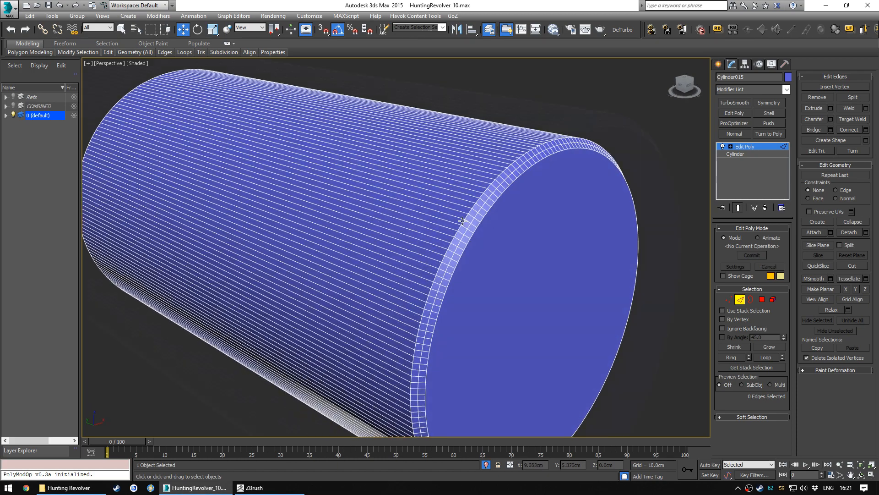
Step: Remove the middle edge loop from the chamfers at both ends of the cylinder and leave edge editing
scroll(499, 223, "up", 5)
left_click(496, 225)
scroll(496, 226, "down", 5)
middle_click_drag(387, 234, 518, 246, "alt")
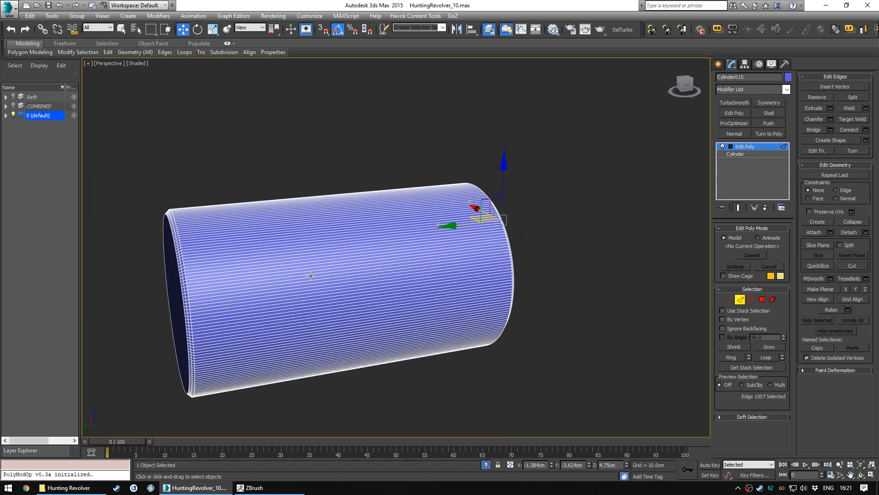
middle_click_drag(198, 259, 377, 244)
scroll(377, 244, "up", 5)
double_click(366, 243)
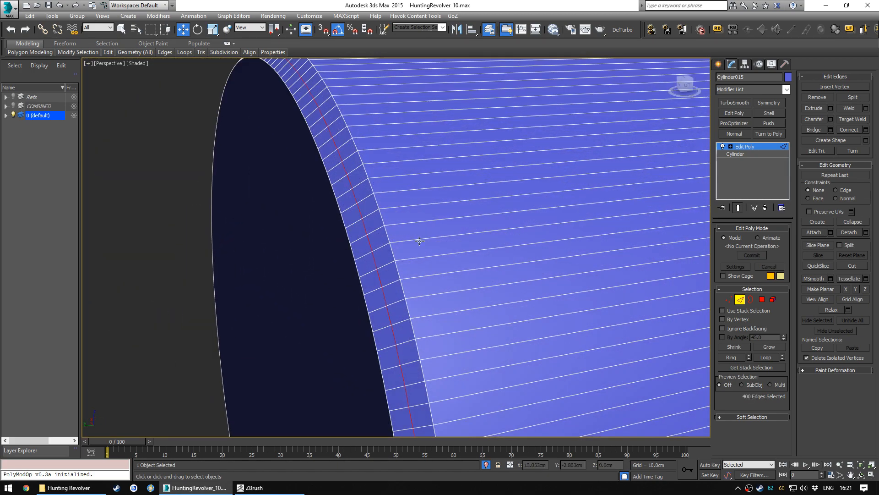
scroll(420, 241, "down", 5)
middle_click_drag(600, 250, 567, 257, "alt")
left_click(738, 299)
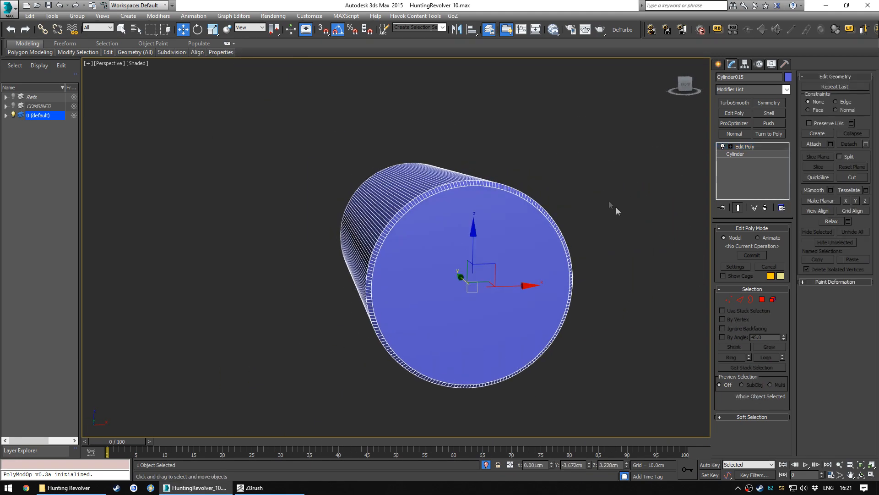
Step: Create a small Cylinder primitive above the large one in the front view, about 0.506 cm in radius and 0.544 cm high
left_click(616, 207)
key("v")
left_click(488, 222)
scroll(445, 240, "down", 5)
scroll(426, 248, "up", 4)
middle_click_drag(442, 261, 435, 244)
left_click(718, 65)
left_click(735, 142)
scroll(393, 184, "up", 2)
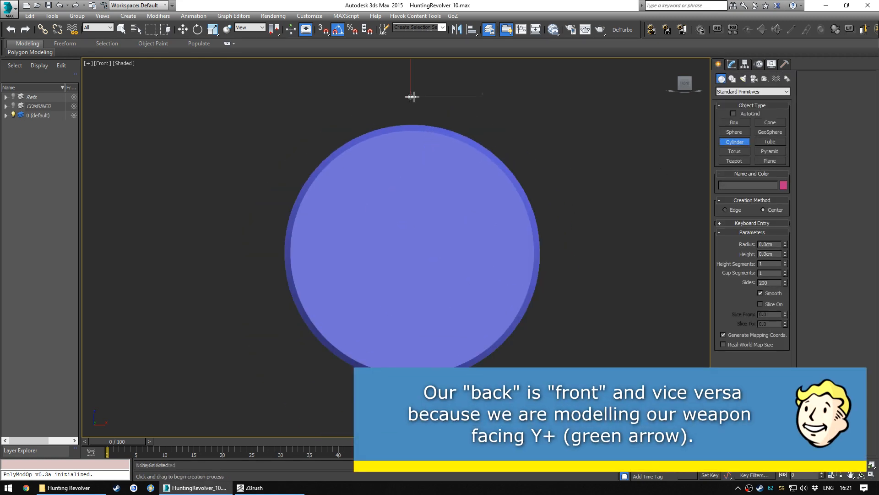
left_click_drag(411, 96, 441, 97)
left_click(442, 63)
key("w")
Step: Move the small cylinder back and down to the large cylinder's rear face, and set its sides to 100
middle_click_drag(376, 136, 464, 154, "alt")
scroll(439, 153, "down", 3)
left_click(733, 65)
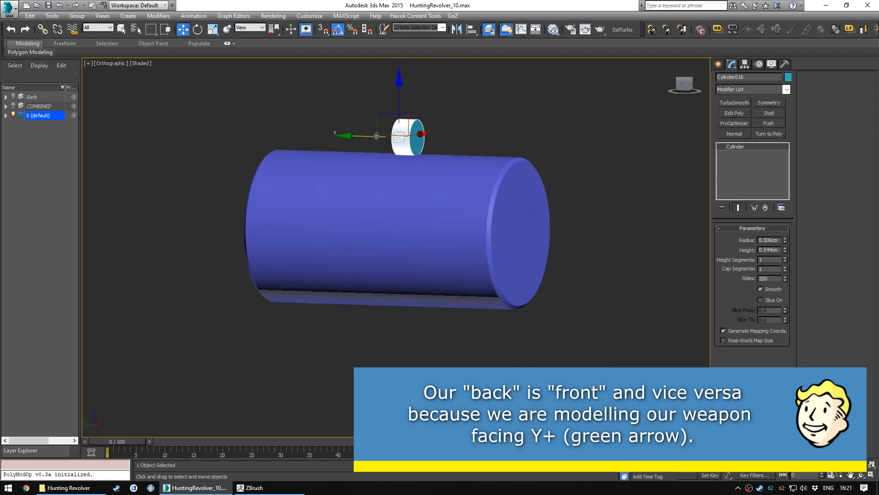
left_click_drag(376, 136, 515, 140)
left_click_drag(539, 94, 538, 155)
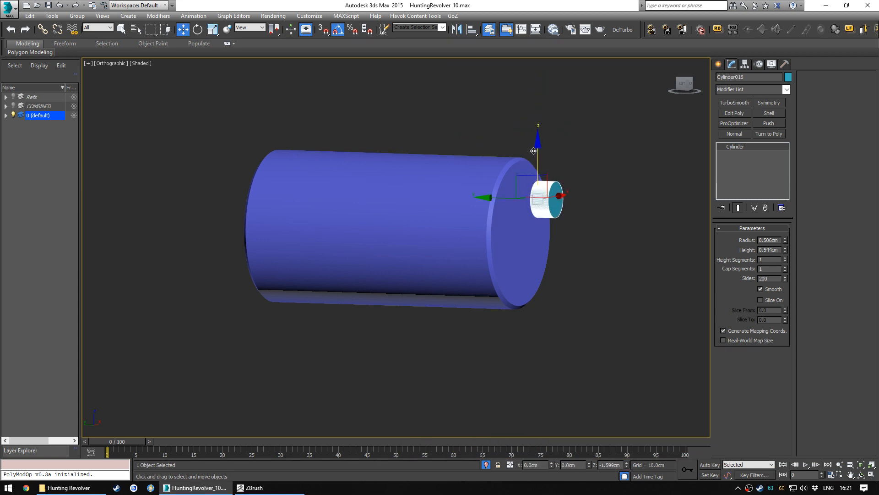
scroll(563, 235, "up", 4)
type("100")
key("Return")
Step: Align the small cylinder to the large cylinder in X and Z position, pivot point to pivot point
middle_click_drag(556, 197, 443, 238)
scroll(522, 206, "up", 4)
scroll(515, 205, "down", 3)
scroll(491, 210, "down", 2)
middle_click_drag(442, 239, 458, 226)
key("alt+a")
left_click(484, 240)
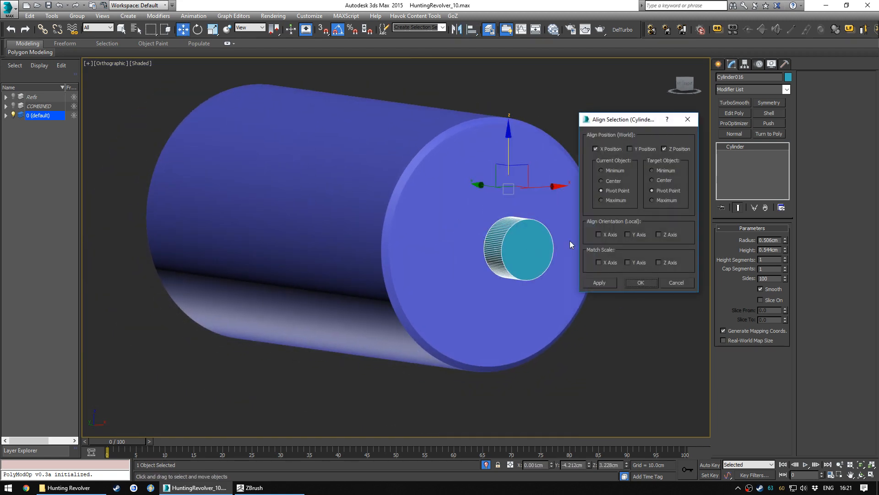
left_click(639, 285)
Step: In the front view, add Edit Poly to the small cylinder and move its element up near the large cylinder's rim, leaving the pivot centred
middle_click_drag(524, 247, 491, 241, "alt")
key("v")
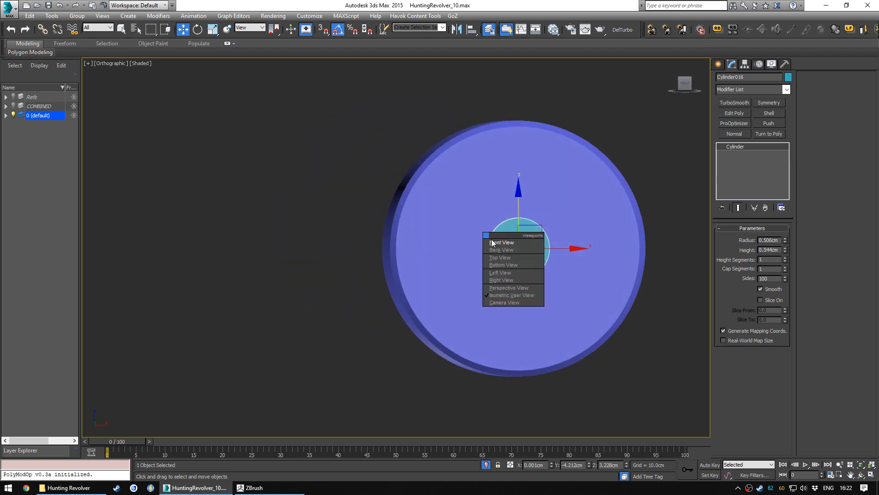
left_click(493, 243)
middle_click_drag(505, 291, 467, 267)
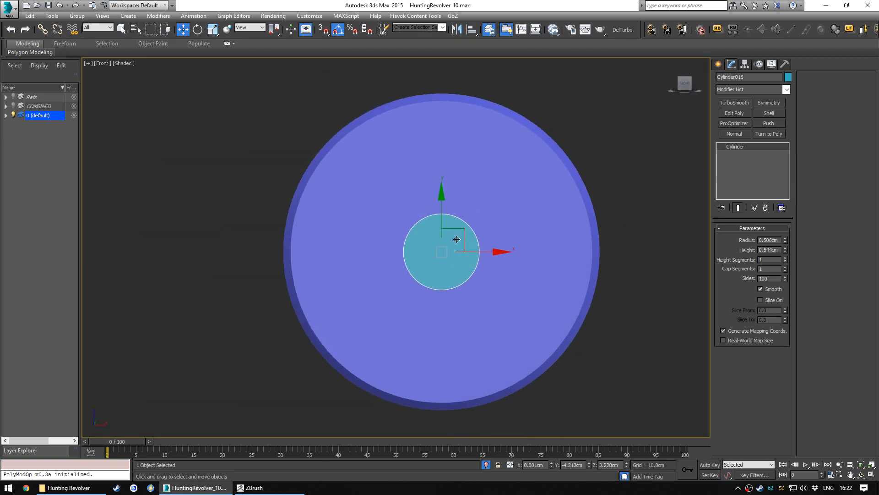
left_click(733, 114)
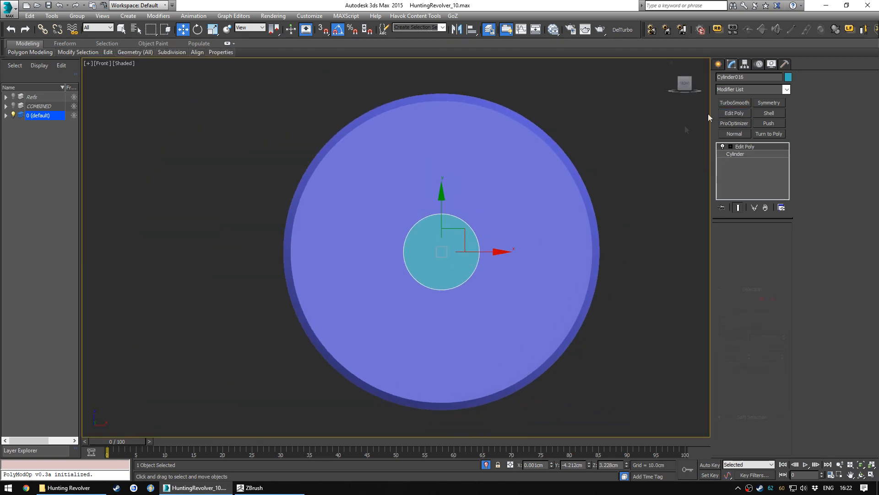
left_click(773, 300)
left_click(461, 268)
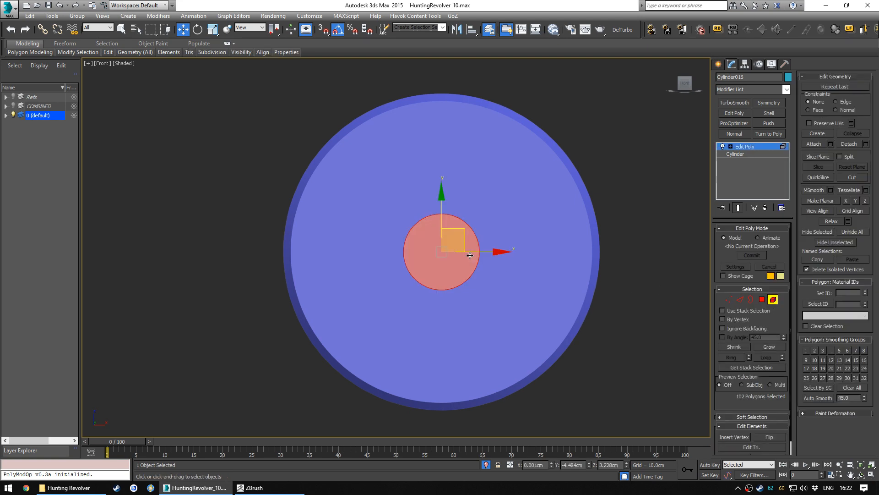
left_click_drag(442, 207, 456, 106)
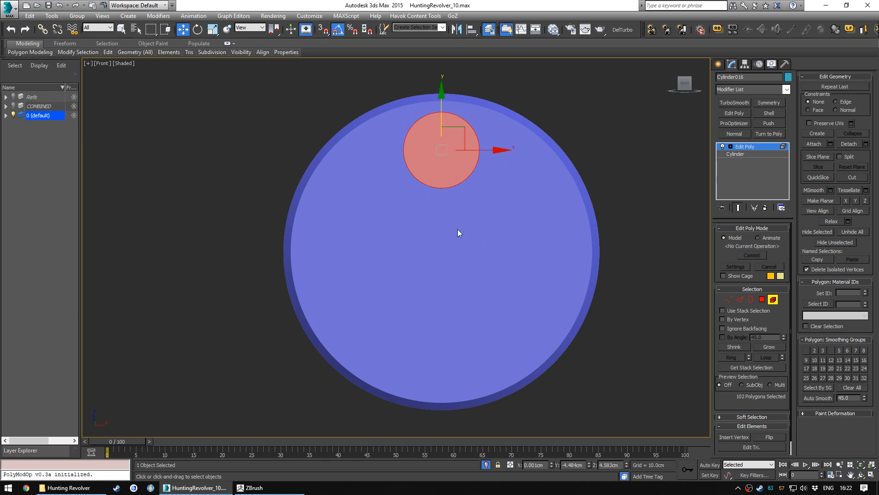
left_click_drag(442, 96, 442, 99)
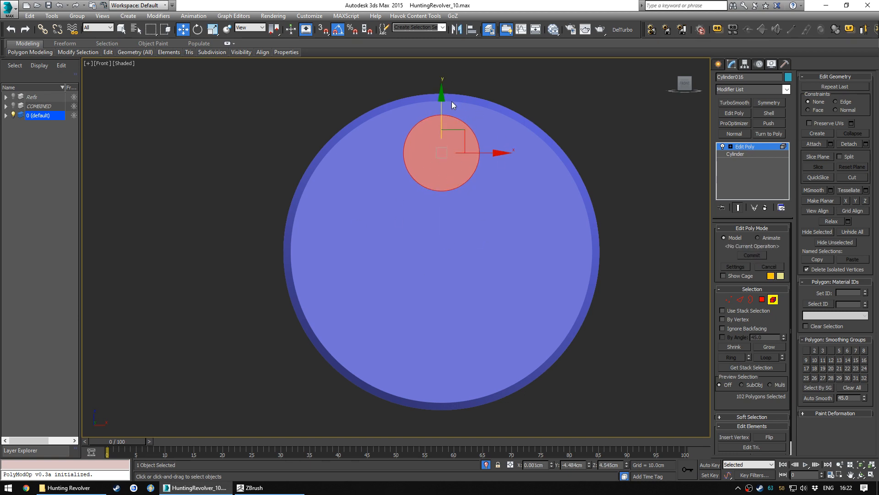
left_click(773, 299)
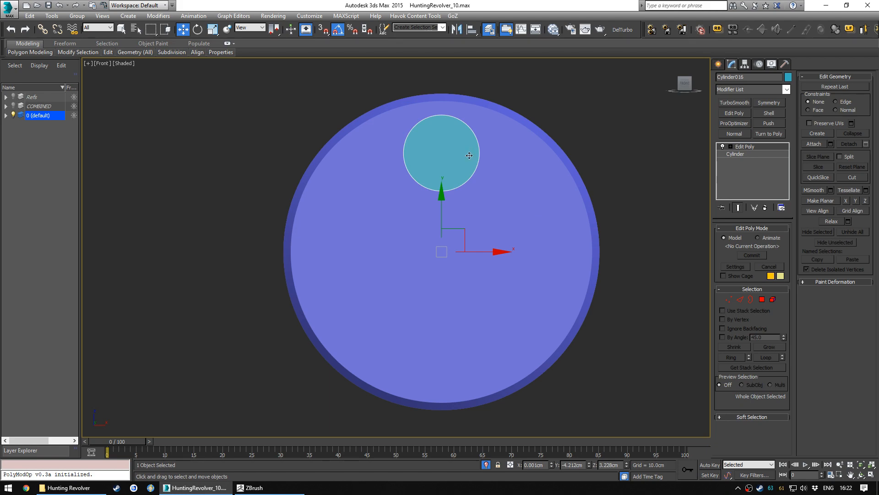
Step: Set up and preview an instance Array of the small cylinder with a count of 5 and 72.2 degrees of Z rotation per copy
key("e")
left_click(52, 16)
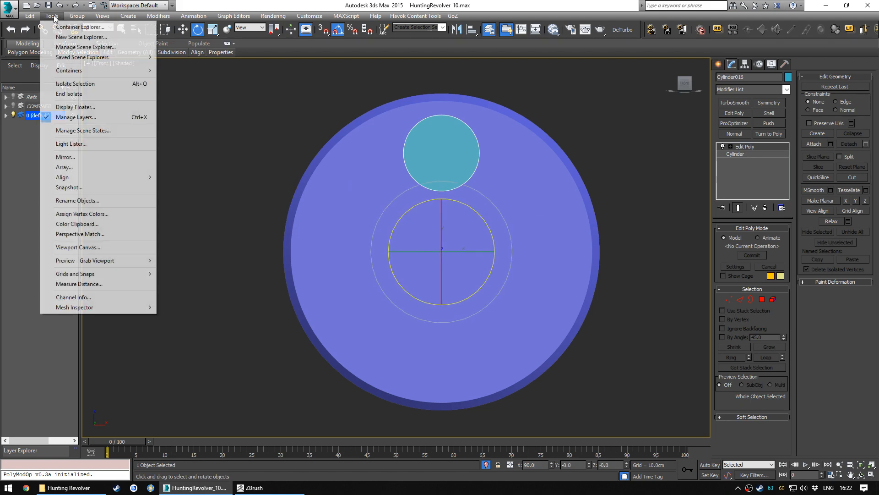
left_click(64, 167)
left_click_drag(428, 161, 653, 253)
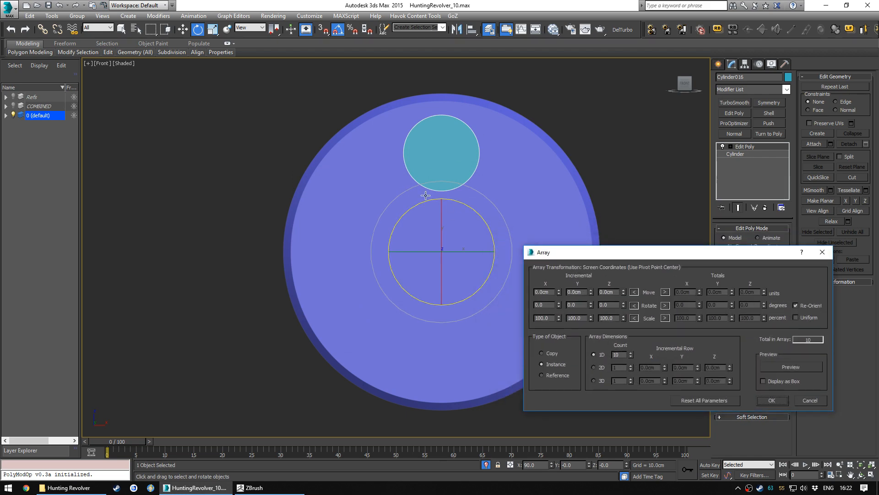
left_click(631, 356)
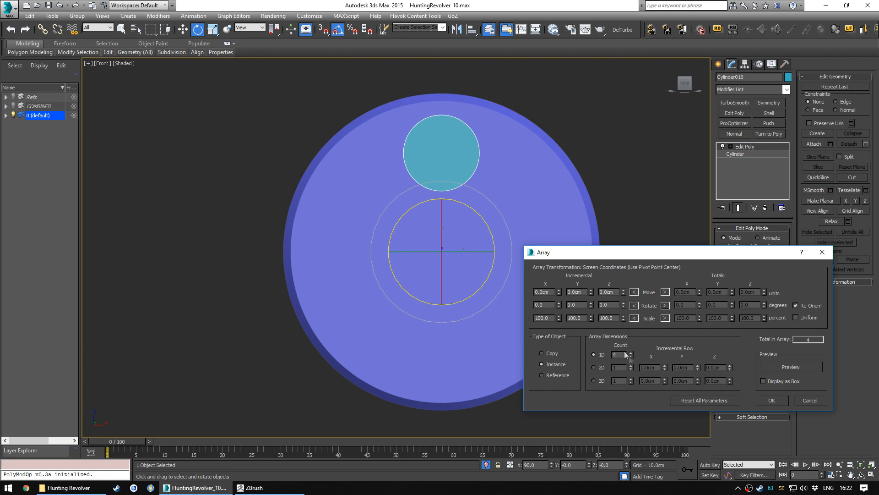
left_click(777, 366)
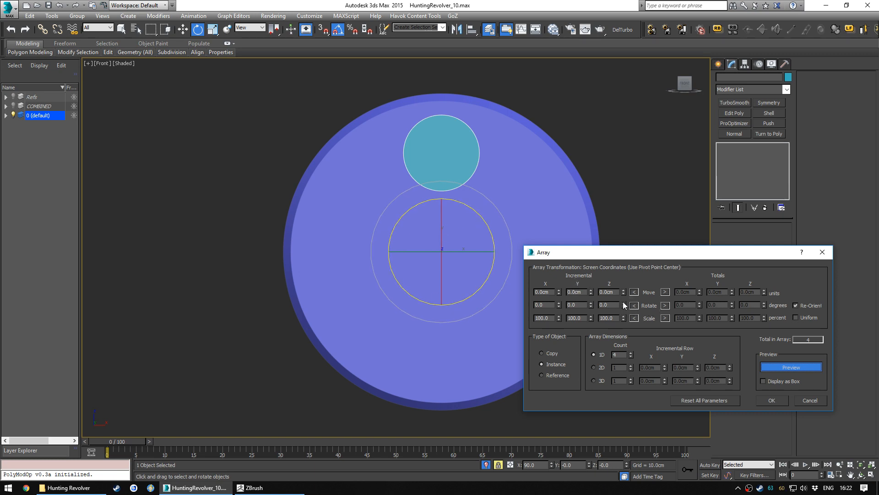
left_click_drag(624, 306, 576, 167)
left_click_drag(626, 314, 631, 349)
left_click(630, 353)
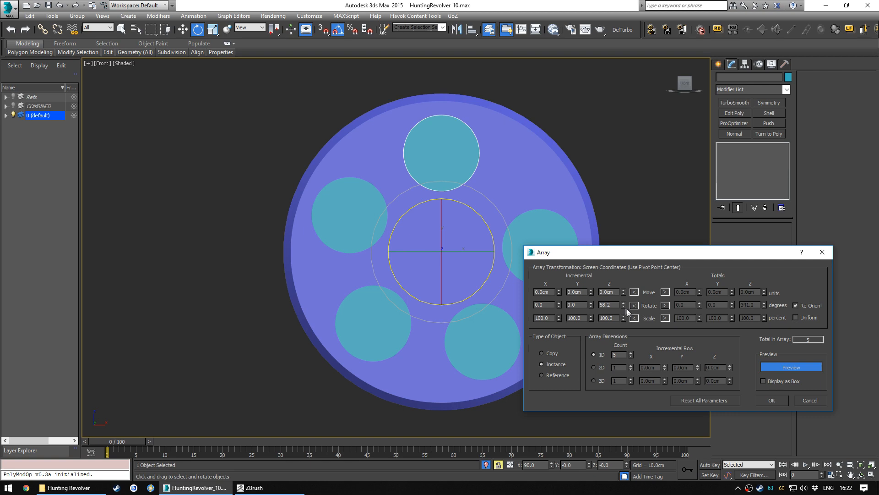
mouse_move(622, 303)
left_mouse_down()
mouse_move(621, 323)
mouse_move(623, 301)
left_mouse_up()
left_click(623, 302)
key("Escape")
Step: Reset the array's incremental move offsets and Z rotation to zero with the preview enabled
left_click_drag(560, 295, 594, 275)
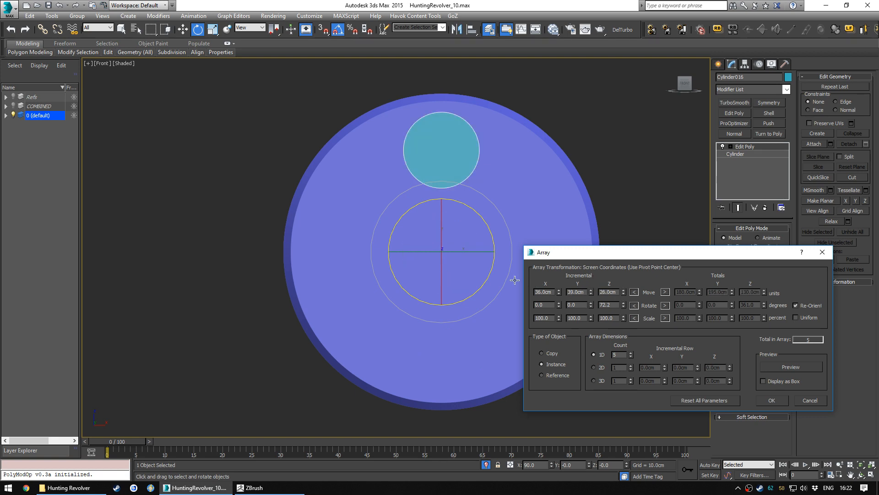
right_click(623, 295)
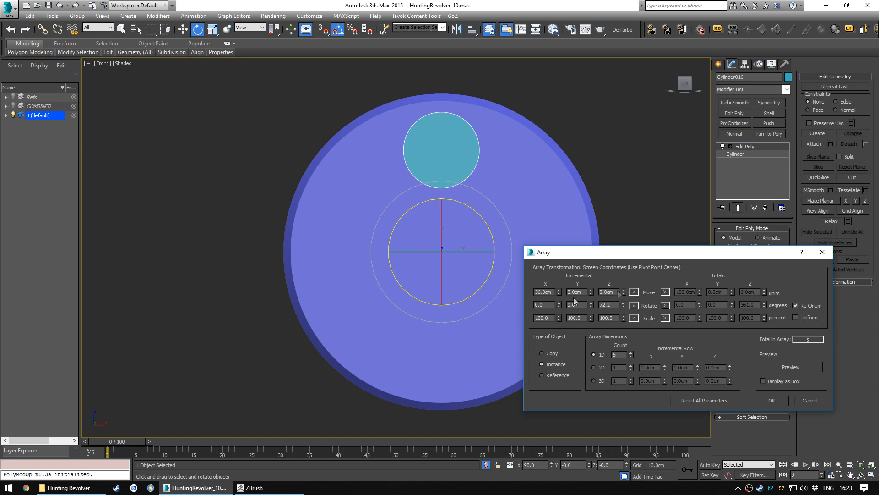
left_click(779, 366)
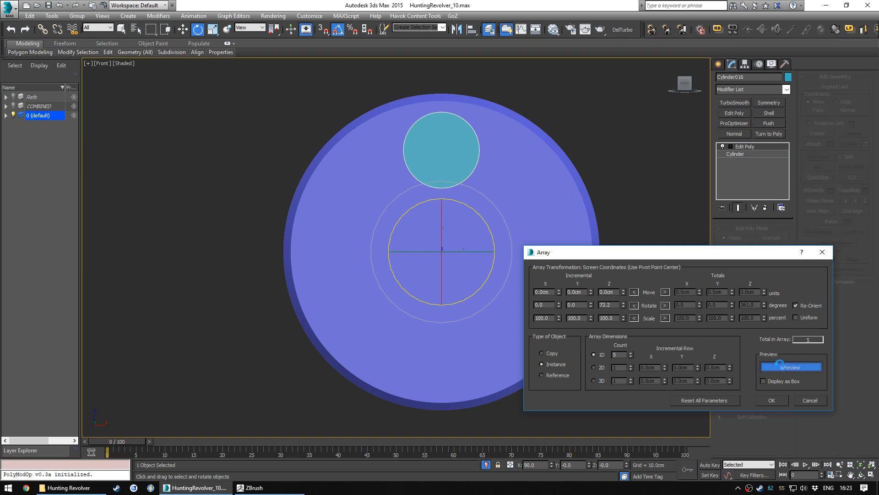
right_click(623, 306)
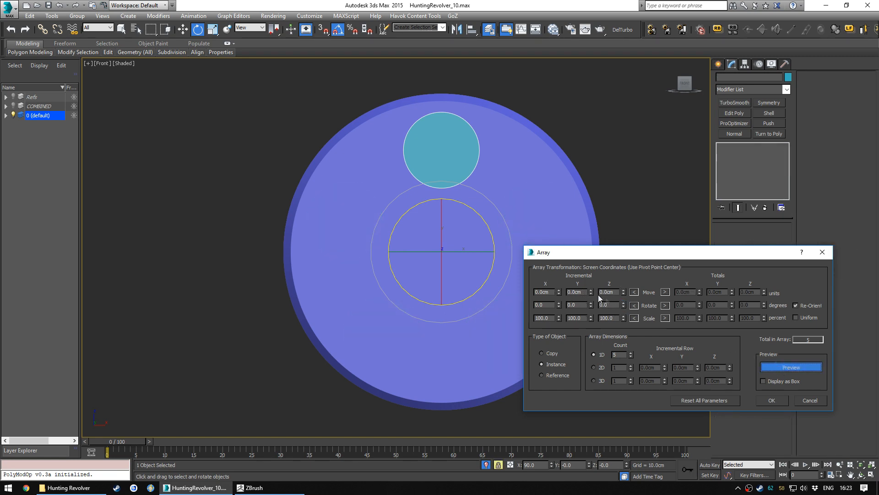
Step: Try offsetting the previewed array copies by 0.5 cm along X and reset the offset
mouse_move(559, 293)
left_mouse_down()
mouse_move(560, 280)
mouse_move(564, 293)
left_mouse_up()
right_click(559, 291)
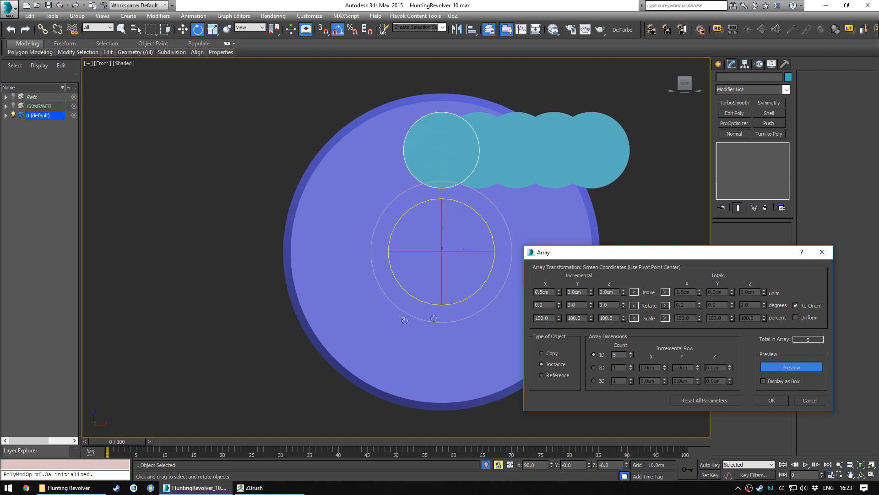
right_click(559, 292)
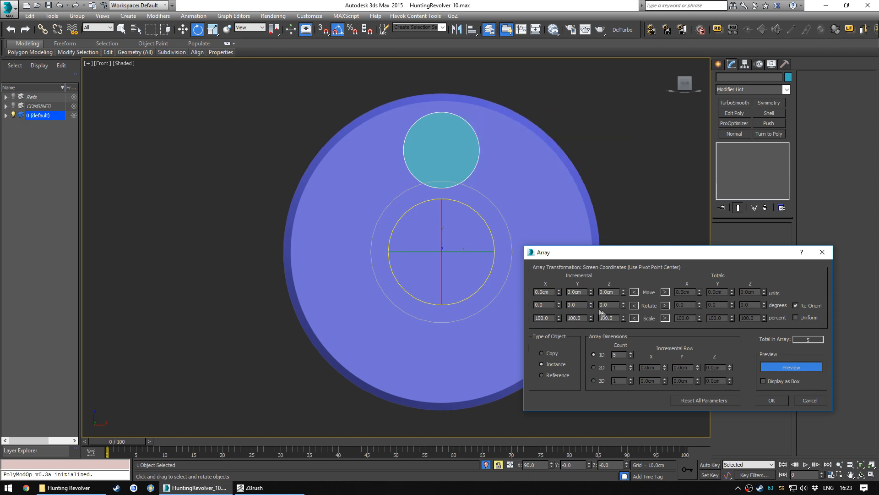
Step: Set the array's Z rotation to 72 degrees per copy and create the five instances around the large cylinder's axis
left_click_drag(623, 303, 631, 270)
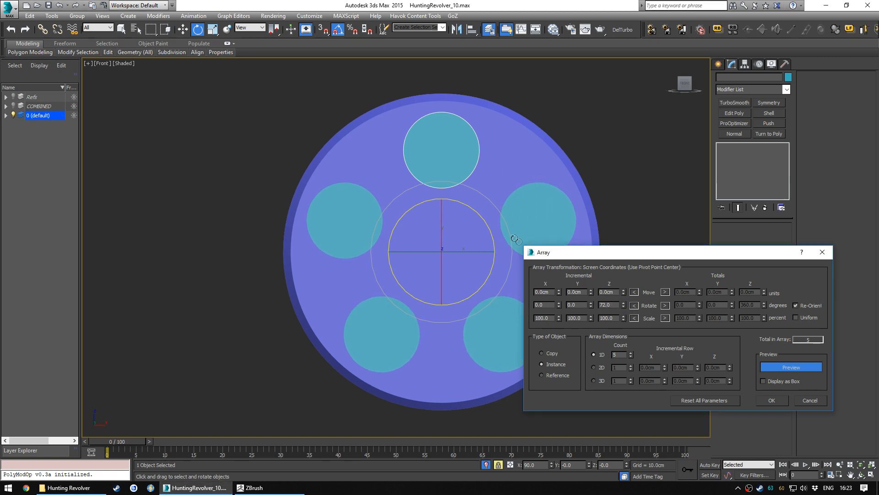
left_click(772, 400)
middle_click_drag(469, 210, 591, 211, "alt")
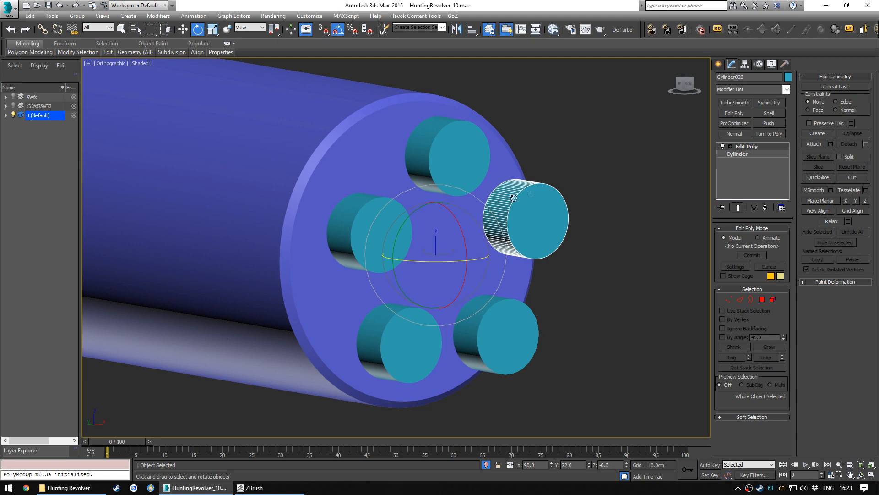
key("p")
scroll(499, 201, "down", 6)
Step: Change the height of the top small cylinder's base primitive to -8.545 cm, extending all instances through the large cylinder
left_click(509, 147)
middle_click_drag(472, 176, 480, 206, "alt")
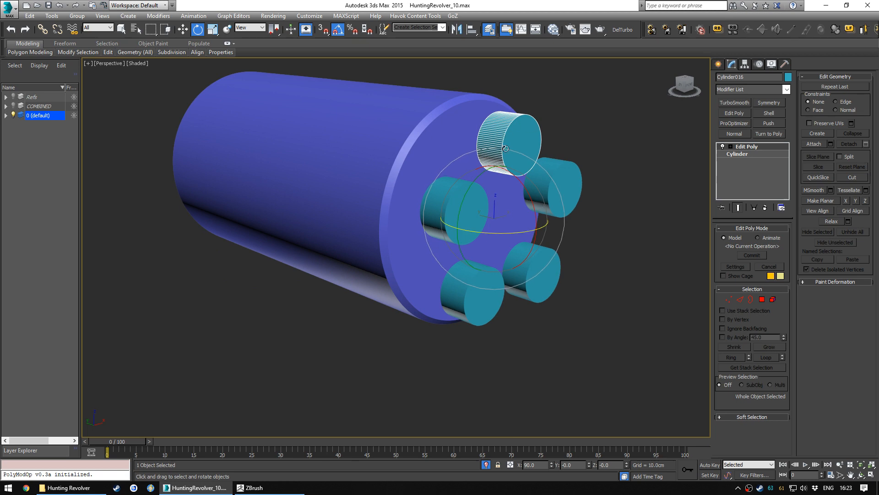
left_click(737, 154)
middle_click_drag(658, 185, 508, 193, "alt")
left_click_drag(785, 250, 781, 311)
left_click_drag(760, 448, 760, 449)
scroll(507, 269, "down", 6)
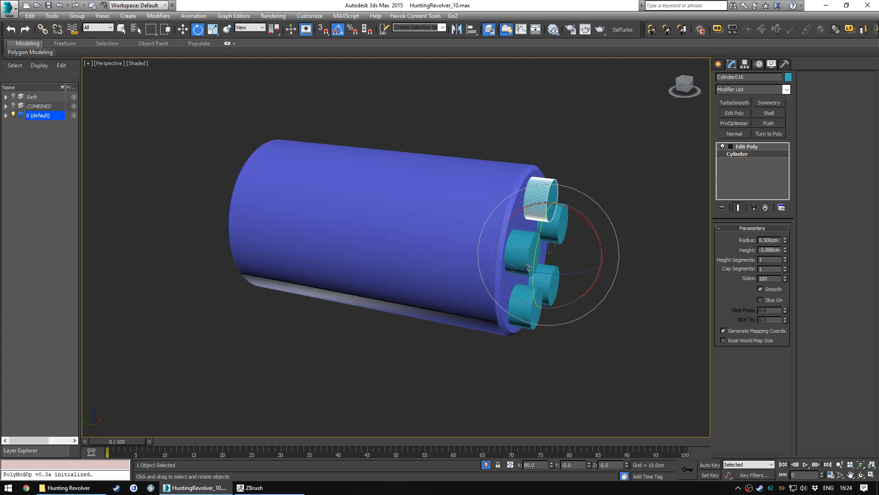
left_click_drag(786, 254, 783, 309)
Step: Examine in wireframe and shaded display how the five small cylinders run through the large cylinder
key("F3")
mouse_move(564, 343)
middle_mouse_down("alt")
mouse_move(416, 316)
mouse_move(436, 305)
mouse_move(396, 300)
mouse_move(404, 286)
middle_mouse_up("alt")
scroll(540, 258, "up", 6)
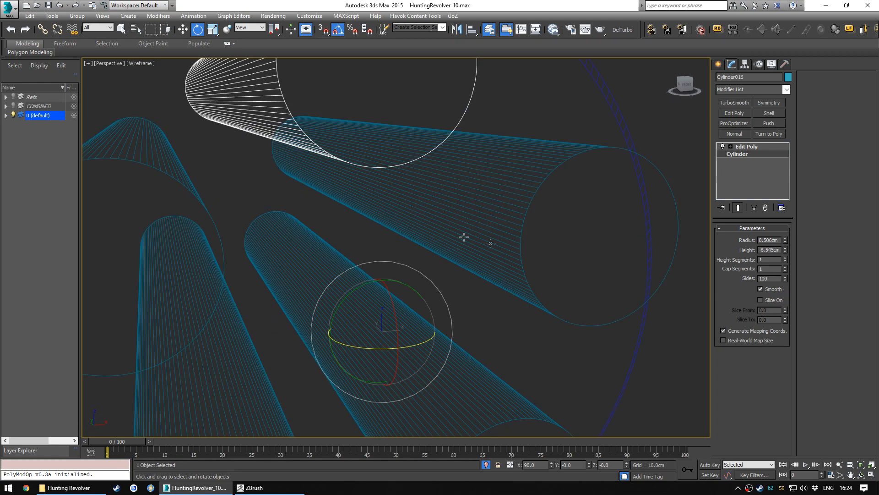
scroll(455, 239, "down", 2)
mouse_move(455, 239)
middle_mouse_down("alt")
mouse_move(461, 252)
mouse_move(441, 254)
mouse_move(565, 114)
middle_mouse_up("alt")
key("F3")
scroll(442, 253, "down", 2)
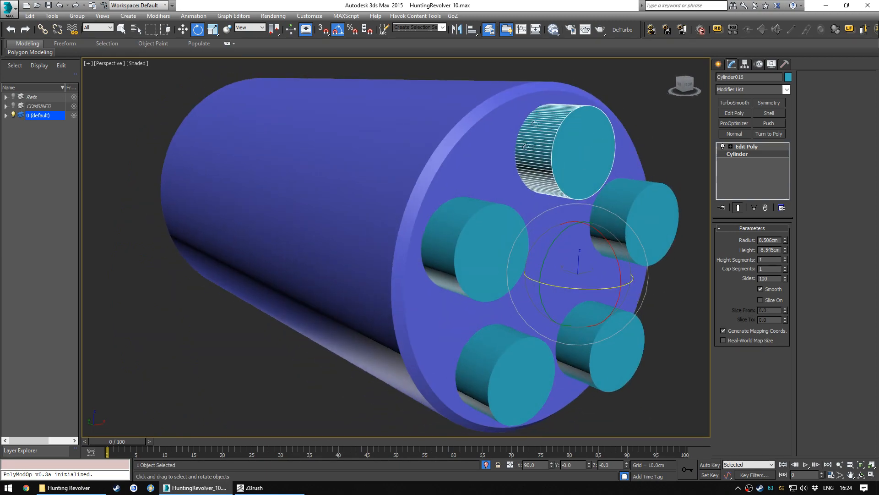
scroll(495, 239, "down", 3)
scroll(492, 232, "up", 1)
Step: Clone the top small cylinder in place as an independent copy
key("q")
key("w")
middle_click_drag(489, 224, 463, 160, "alt")
right_click(463, 160)
left_click(497, 209)
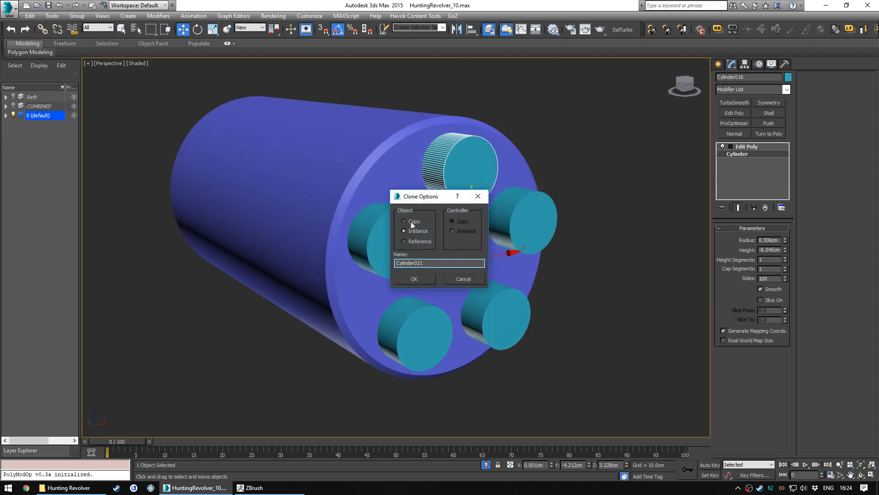
left_click(421, 279)
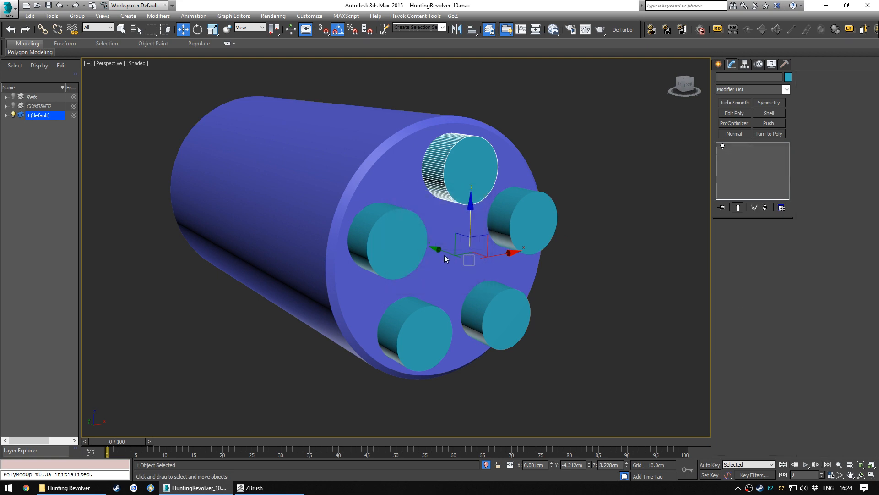
middle_click_drag(445, 255, 440, 252, "alt")
Step: Set the cloned cylinder's height to -0.65 cm and its radius to 0.581 cm
left_click(747, 156)
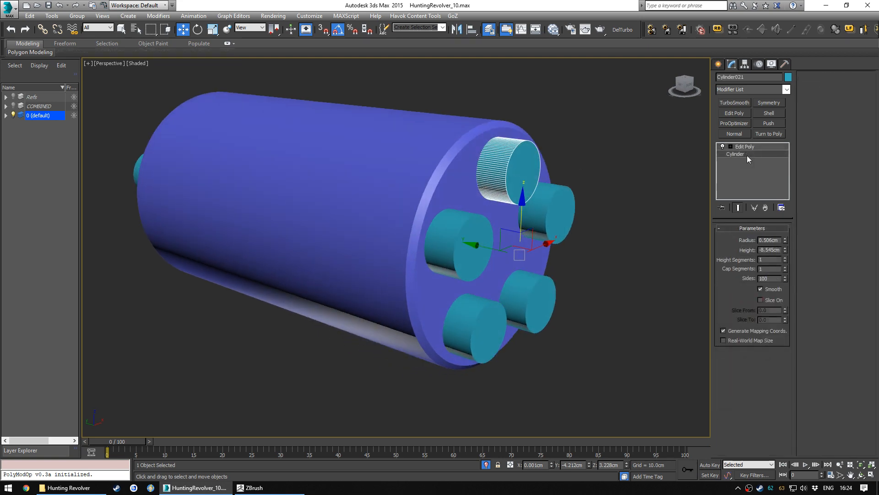
right_click(785, 251)
left_click_drag(785, 251, 784, 278)
scroll(466, 187, "up", 6)
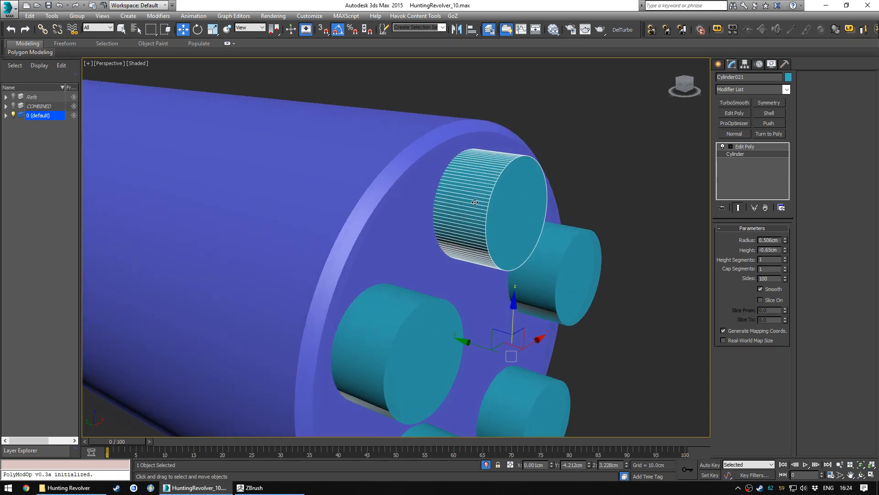
left_click_drag(786, 242, 787, 235)
middle_click_drag(556, 267, 499, 215, "alt")
Step: Change the cloned cylinder's object color to green
left_click(788, 77)
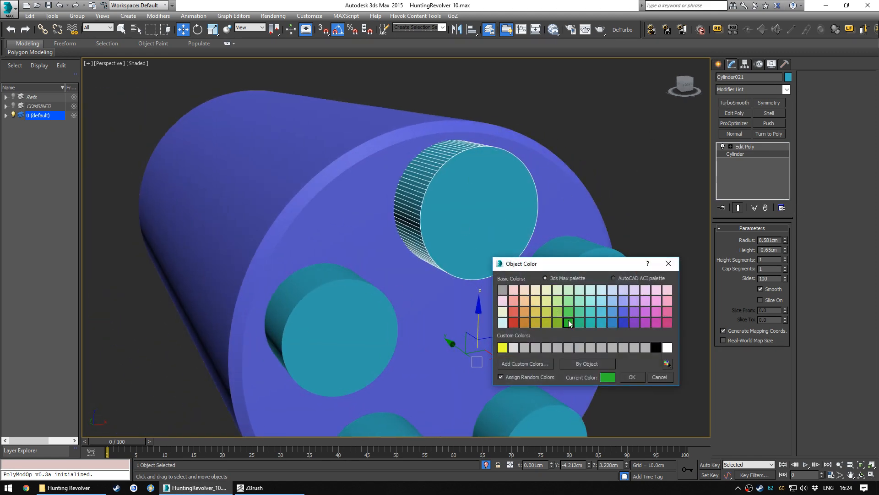
left_click(631, 376)
middle_click_drag(504, 279, 449, 236, "alt")
Step: Check the 72-degree angle snap and rotate-clone the green cylinder by 72 degrees into four instances around the remaining small cylinders
key("e")
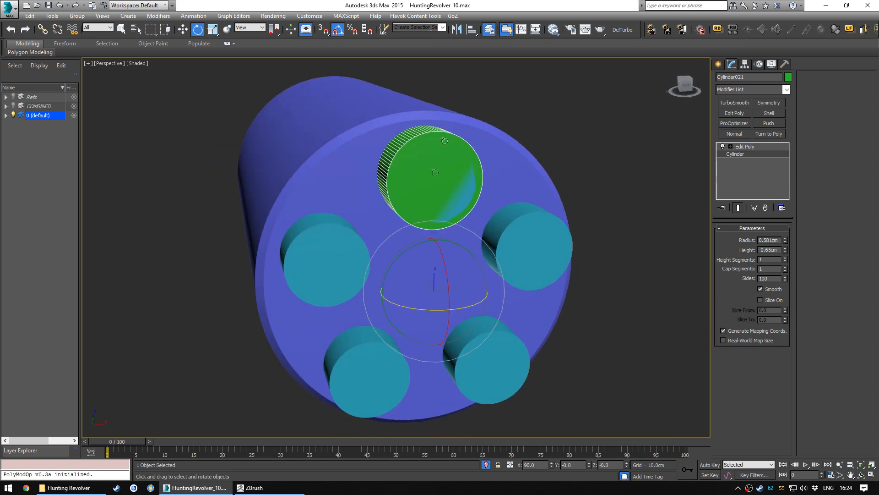
right_click(336, 31)
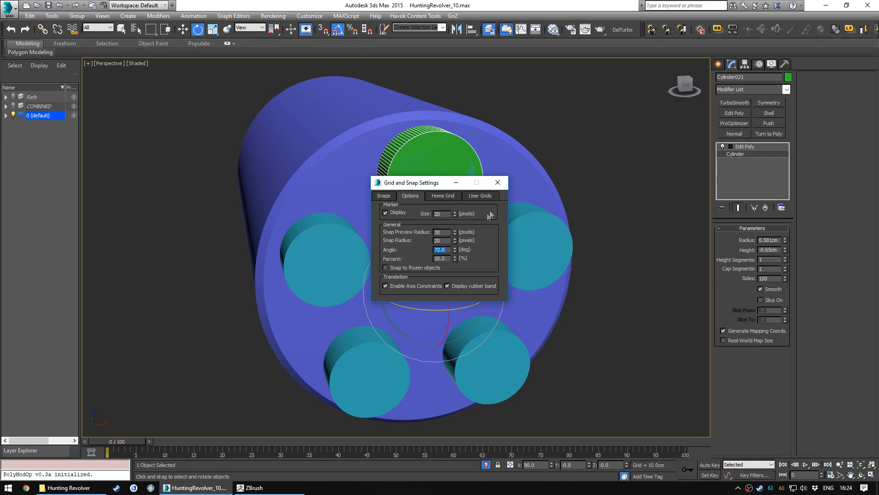
left_click(498, 183)
middle_click_drag(492, 220, 446, 254, "alt")
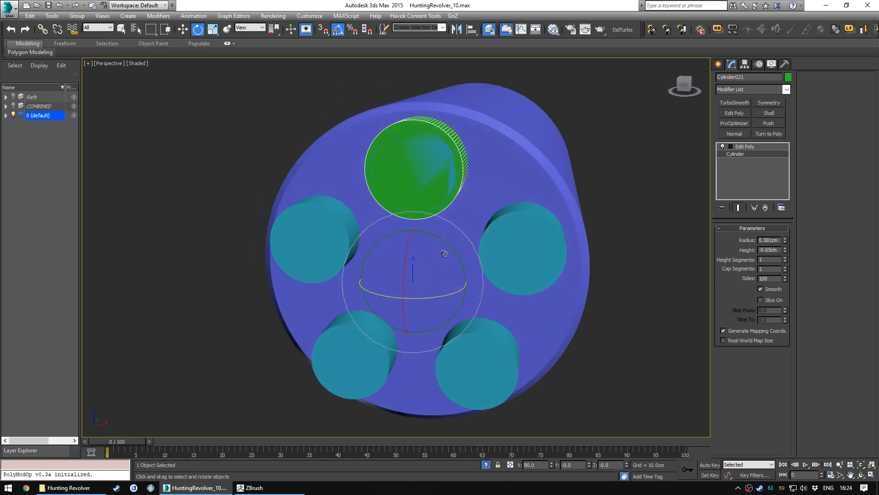
left_click_drag(447, 245, 450, 244)
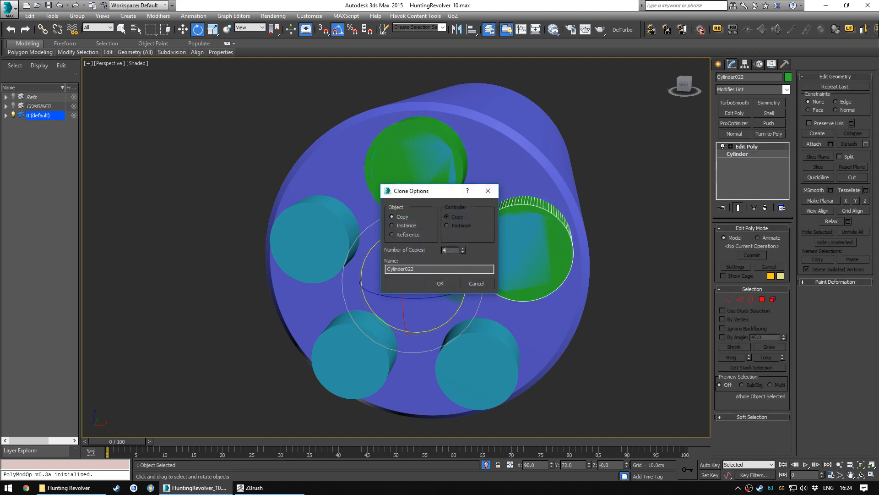
left_click(444, 284)
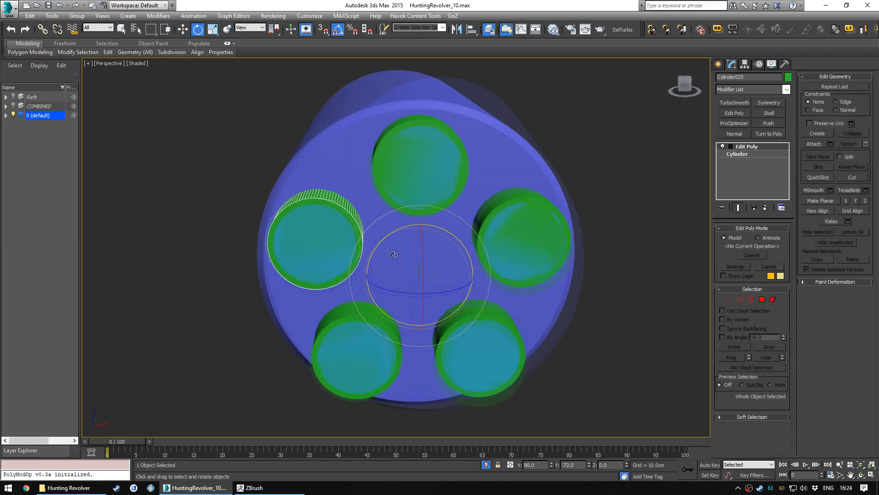
middle_click_drag(412, 256, 423, 252, "alt")
Step: Try deleting the top green cylinder and undo the deletion
key("q")
left_click(366, 166)
middle_click_drag(366, 166, 371, 210)
key("Delete")
key("ctrl+z")
middle_click_drag(371, 210, 456, 225)
middle_click_drag(456, 226, 398, 159, "alt")
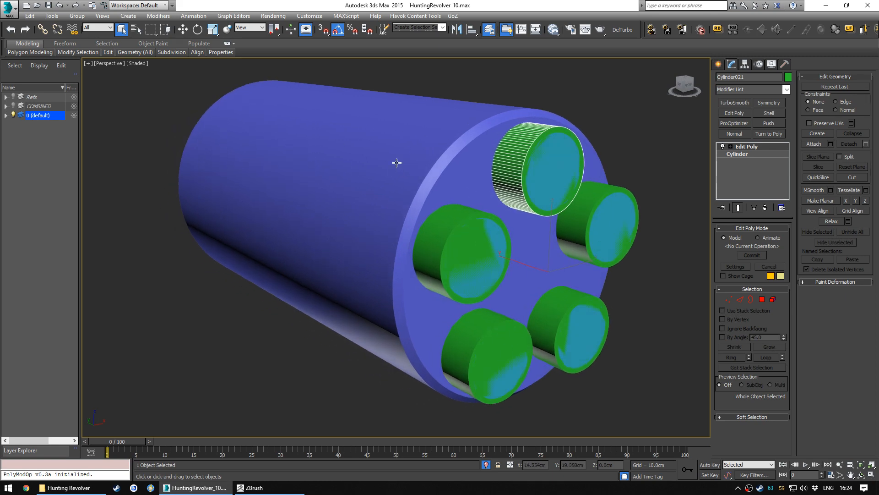
Step: Turn the large drum cylinder into a ProBoolean compound object set to Subtraction and start picking operands
left_click(412, 162)
left_click(718, 64)
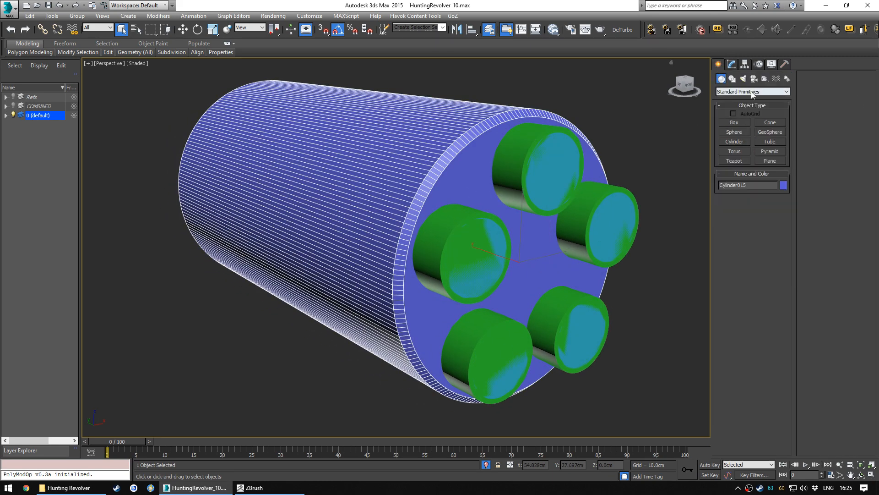
left_click(753, 91)
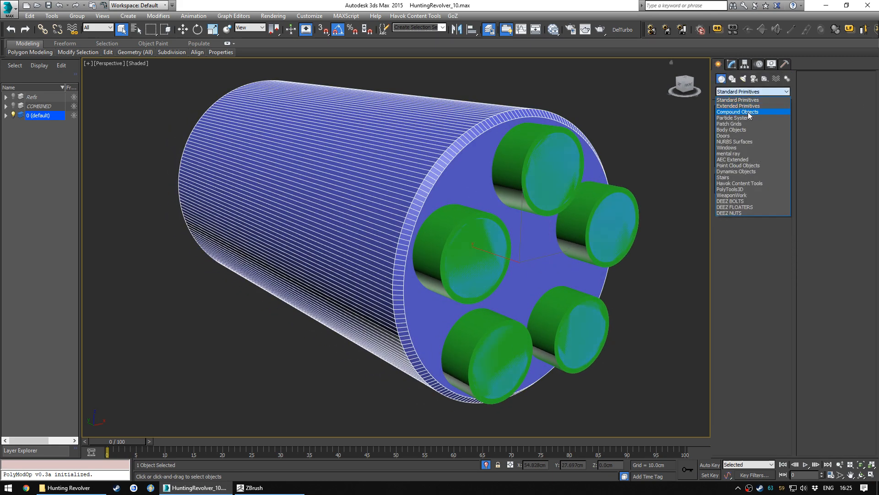
left_click(749, 112)
left_click(732, 171)
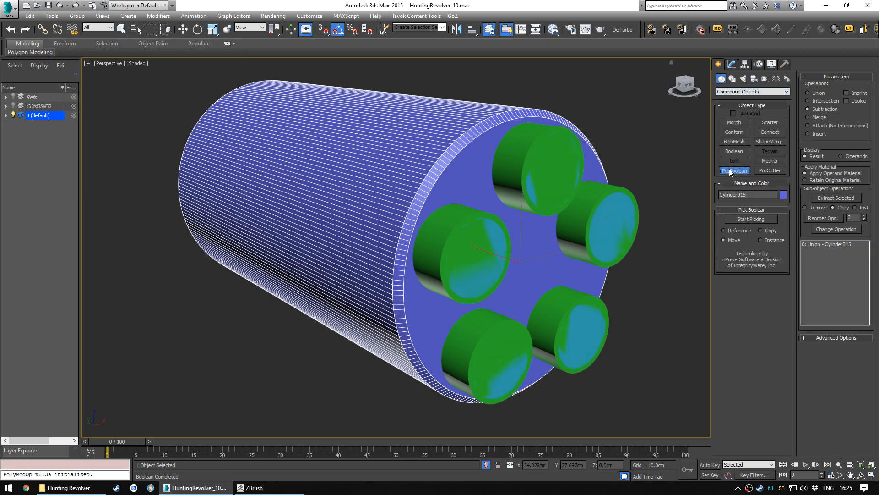
left_click(746, 218)
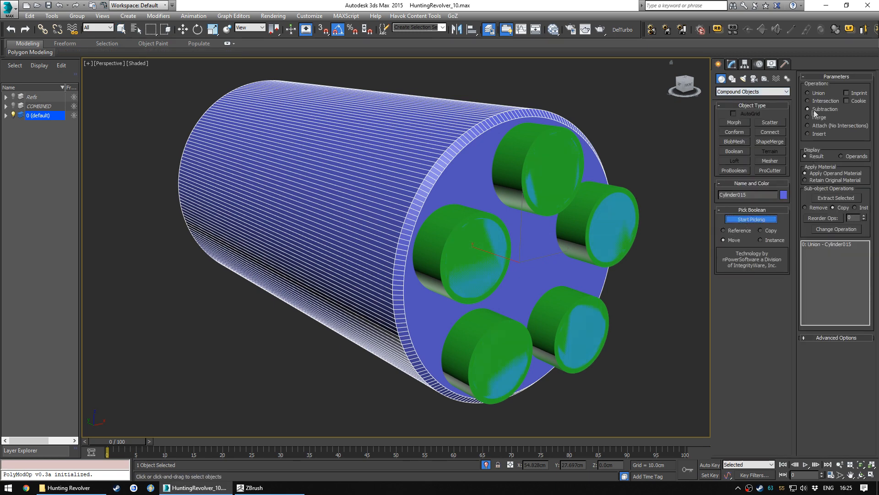
Step: Subtract the five green rim cylinders from the drum
middle_click_drag(519, 169, 461, 152, "alt")
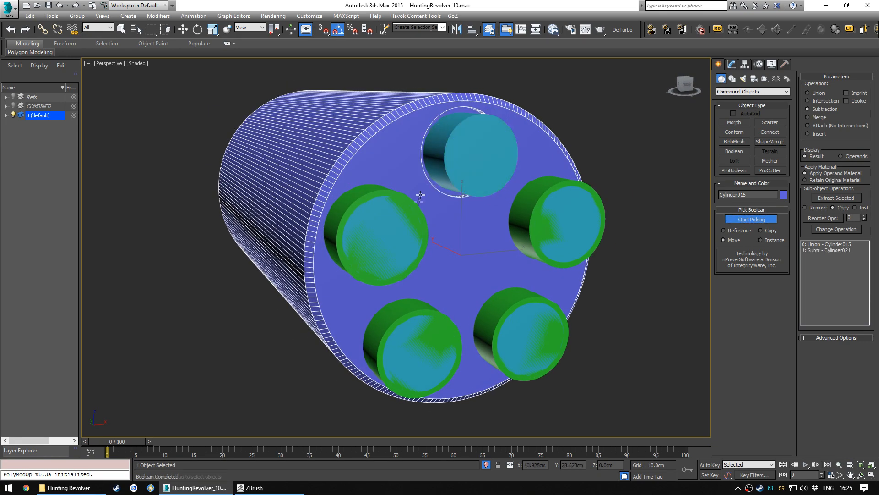
left_click(349, 197)
left_click(384, 318)
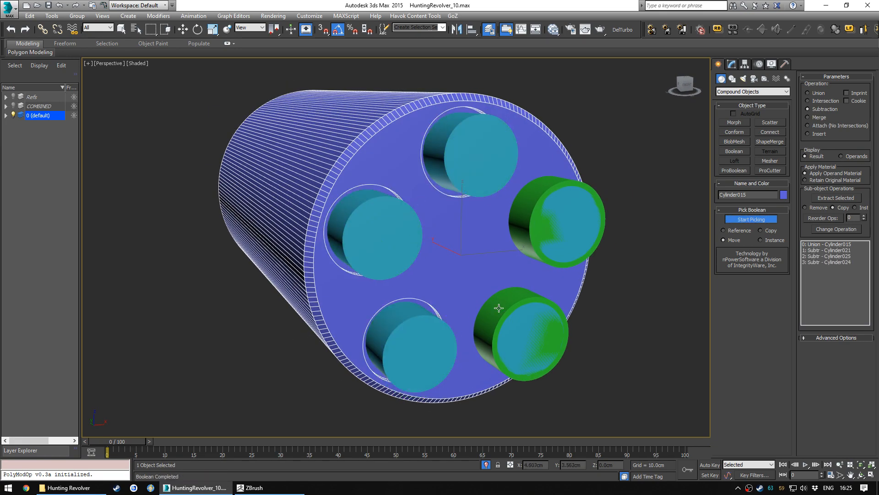
left_click(520, 320)
left_click(527, 204)
Step: Subtract the five smaller chamber cylinders from the drum
left_click(472, 167)
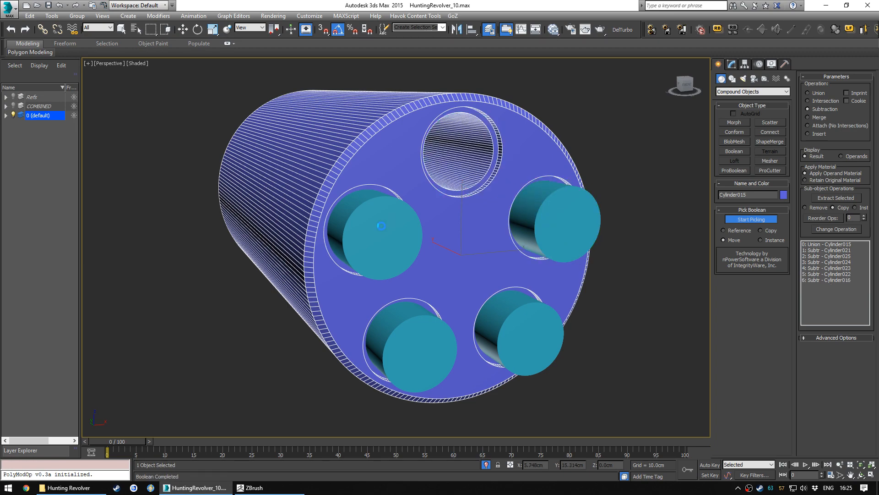
left_click(382, 225)
left_click(415, 348)
left_click(527, 326)
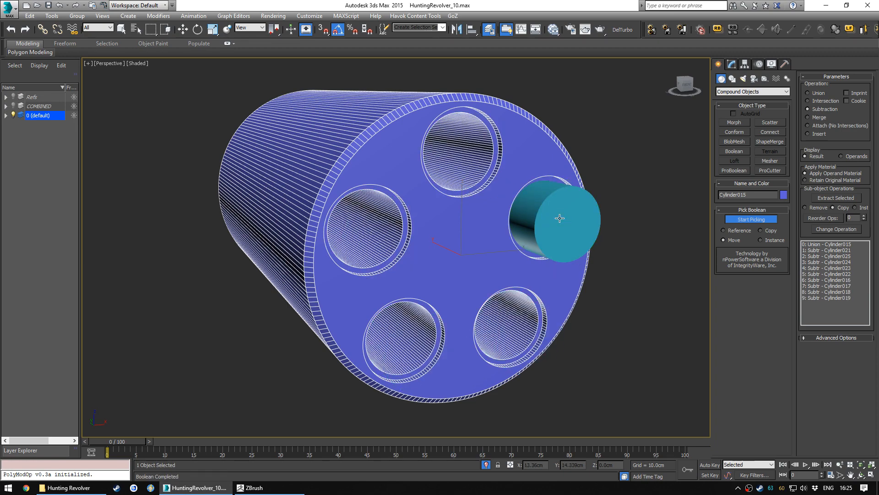
left_click(495, 182)
Step: End operand picking, clear the selection and display edged faces to inspect the drum's chamber holes
key("q")
middle_click_drag(496, 182, 466, 212, "alt")
key("ctrl+d")
scroll(495, 180, "down", 4)
middle_click_drag(495, 181, 483, 209, "alt")
key("F4")
scroll(466, 215, "up", 5)
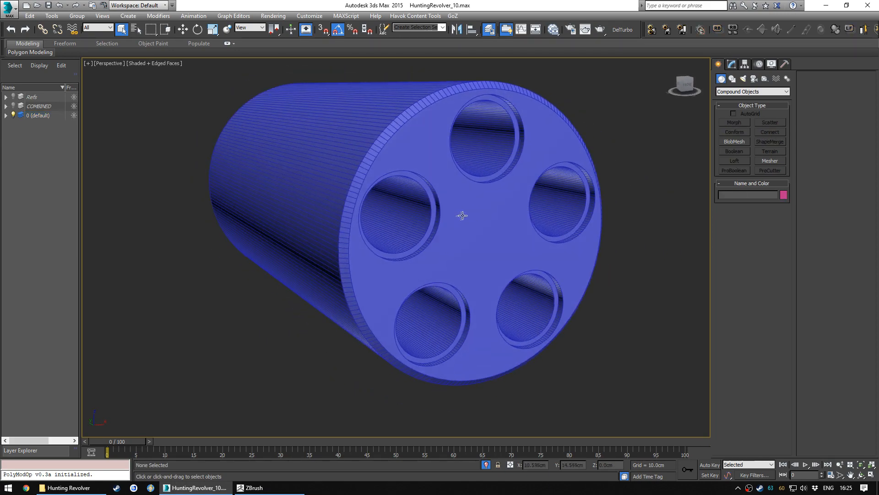
left_click(165, 62)
left_click(138, 277)
mouse_move(439, 225)
middle_mouse_down("alt")
mouse_move(423, 229)
mouse_move(428, 222)
mouse_move(465, 239)
mouse_move(421, 231)
mouse_move(448, 236)
middle_mouse_up("alt")
Step: Select the drum and set the radius of its first subtracted rim cylinder to 0.602 cm
left_click(427, 202)
middle_click_drag(428, 202, 431, 226, "alt")
middle_click_drag(540, 171, 538, 169, "alt")
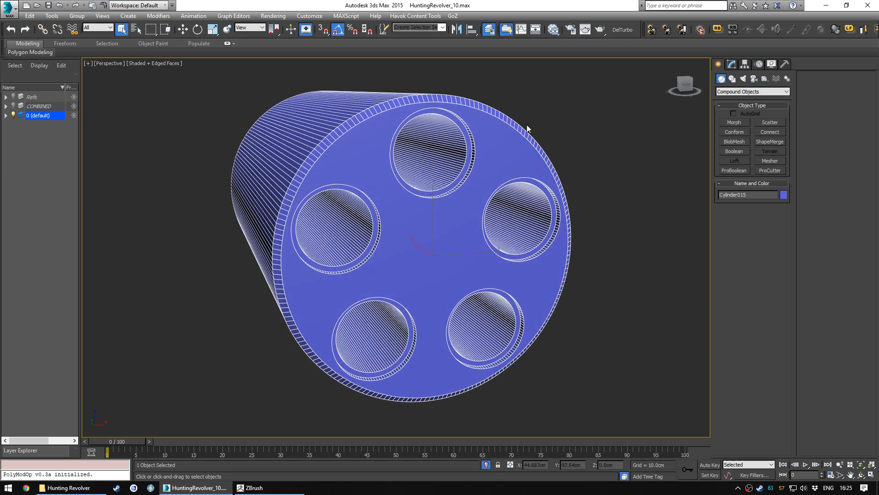
left_click(733, 64)
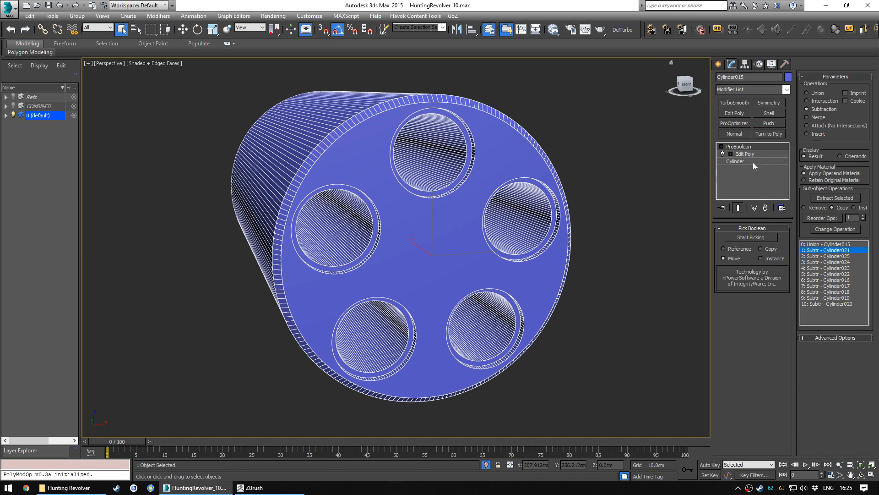
left_click(741, 162)
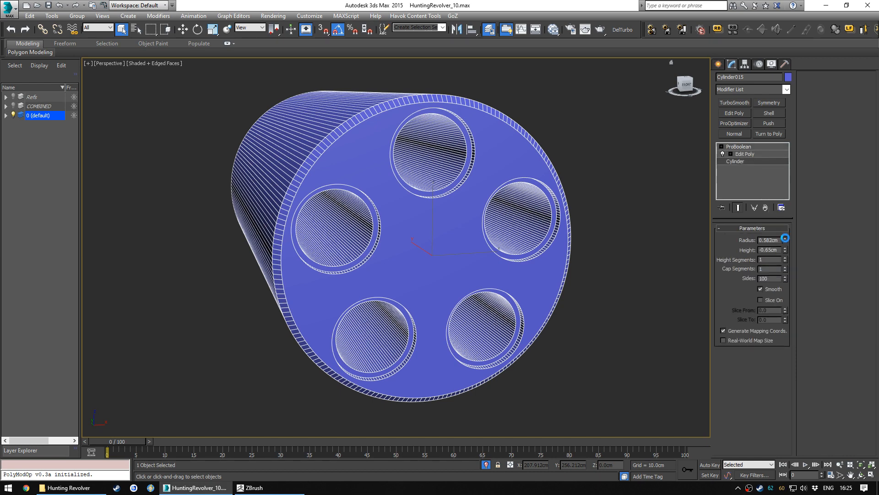
left_click_drag(787, 233, 787, 229)
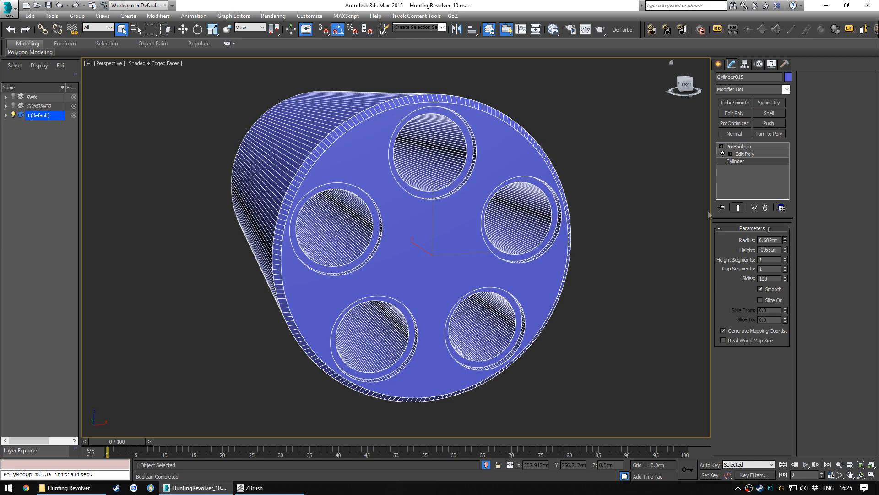
Step: Undo the rim radius change and all ten boolean subtractions, keeping the drum's empty ProBoolean
key("ctrl+z")
key("ctrl+z")
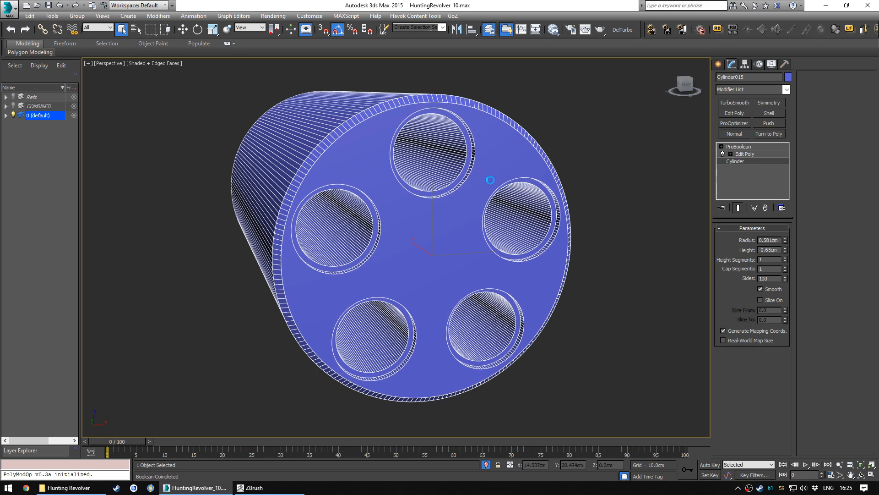
key("ctrl+z")
key("ctrl+z")
key("ctrl+z")
key("ctrl+z")
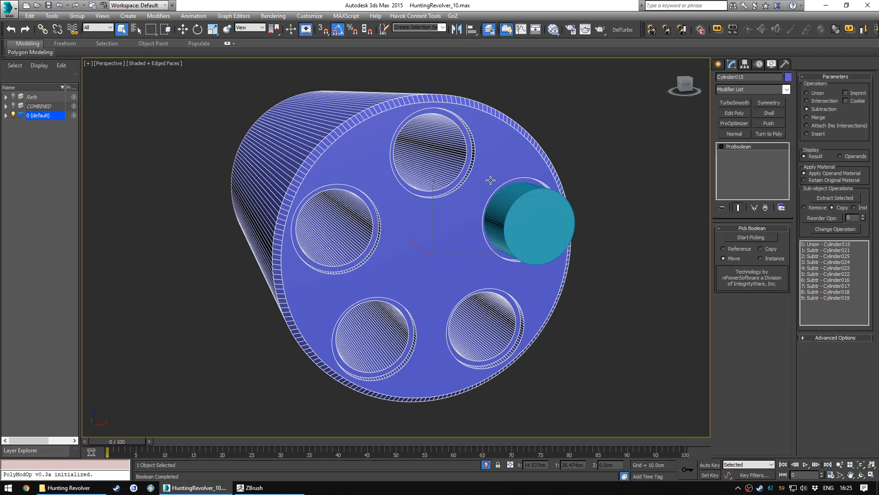
key("ctrl+z")
key("ctrl+z")
key("ctrl+z")
key("ctrl+z")
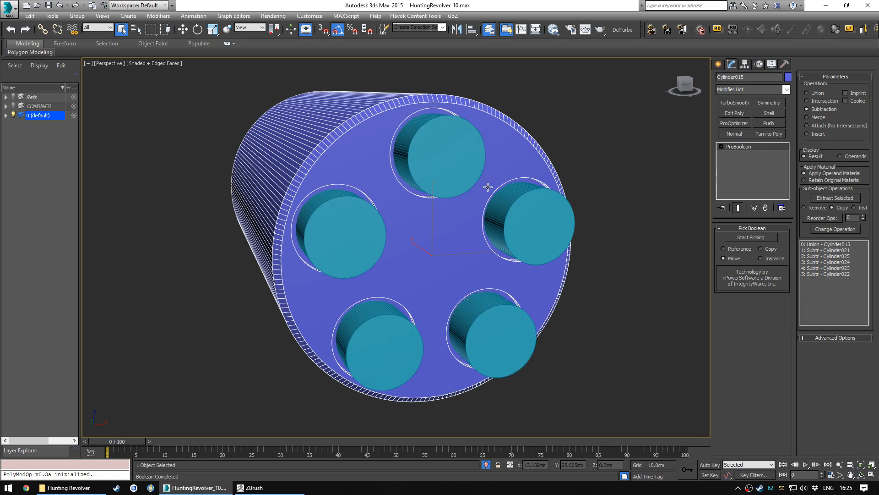
key("ctrl+z")
key("ctrl+z")
key("ctrl+z")
key("ctrl+z")
key("ctrl+z")
key("ctrl+z")
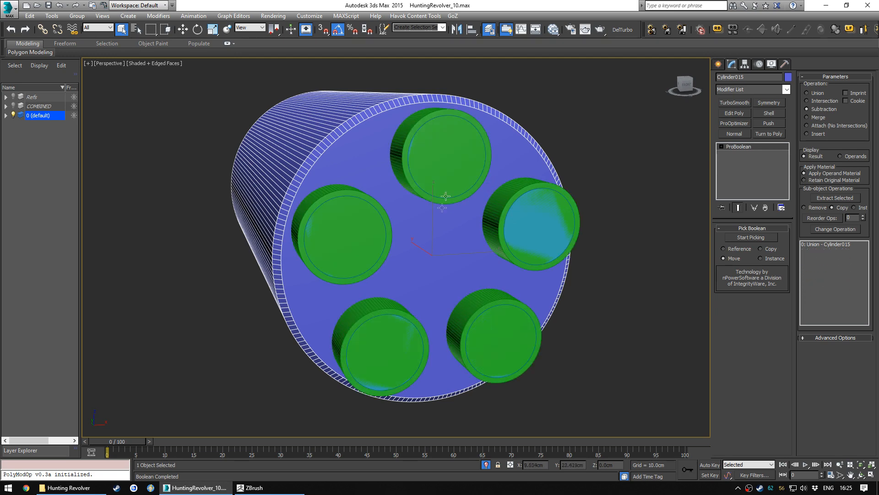
Step: Select all five green rim cylinders and batch-rename them with the base name "smallindent sub" and numbering
left_click(344, 203, "ctrl")
left_click(398, 364, "ctrl")
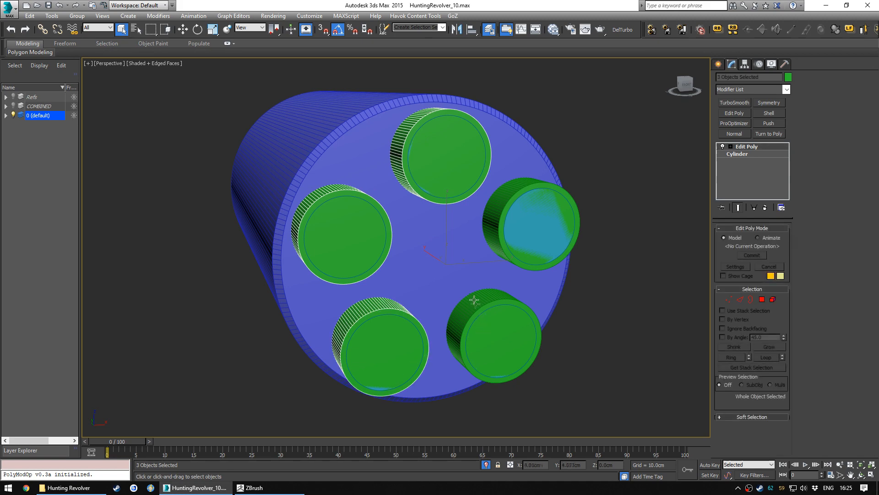
left_click(499, 339, "ctrl")
left_click(507, 208, "ctrl")
key("alt+q")
key("alt+q")
key("alt+q")
key("alt+q")
key("alt+q")
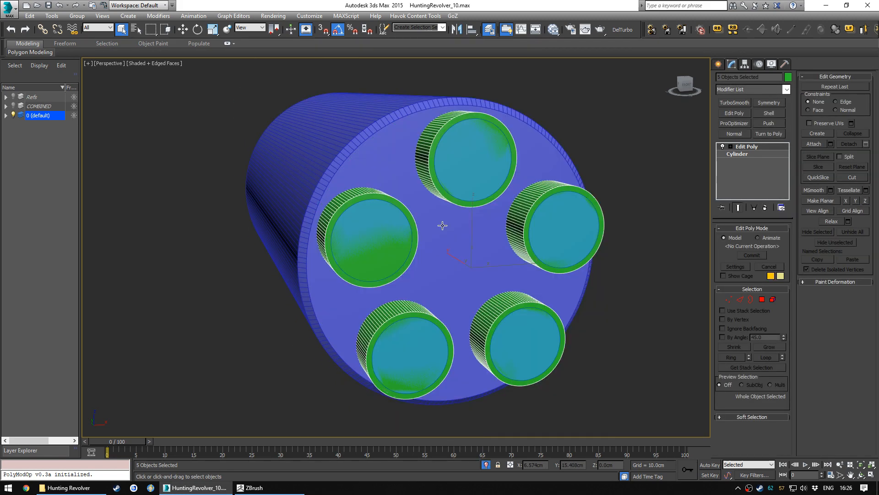
left_click(52, 16)
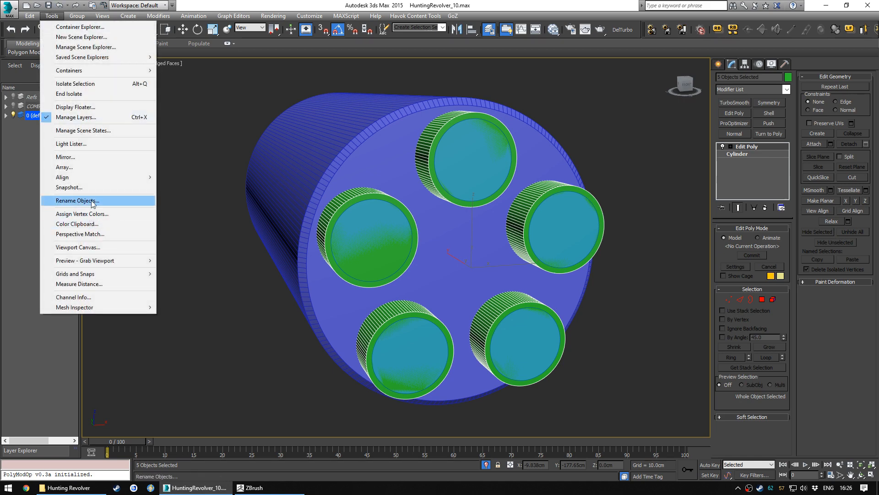
left_click(77, 201)
left_click_drag(433, 174, 179, 161)
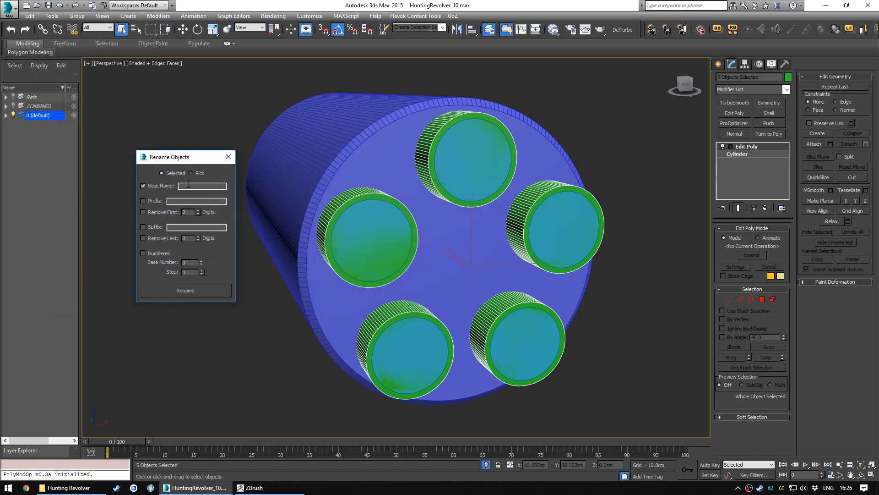
type("smallindent sub")
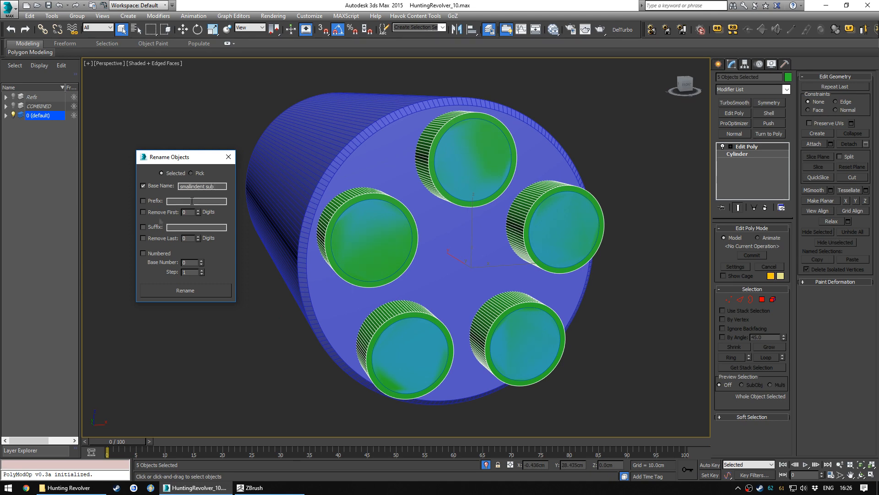
left_click(229, 158)
Step: Check the numbered names of the individual green rim cylinders
left_click(424, 149)
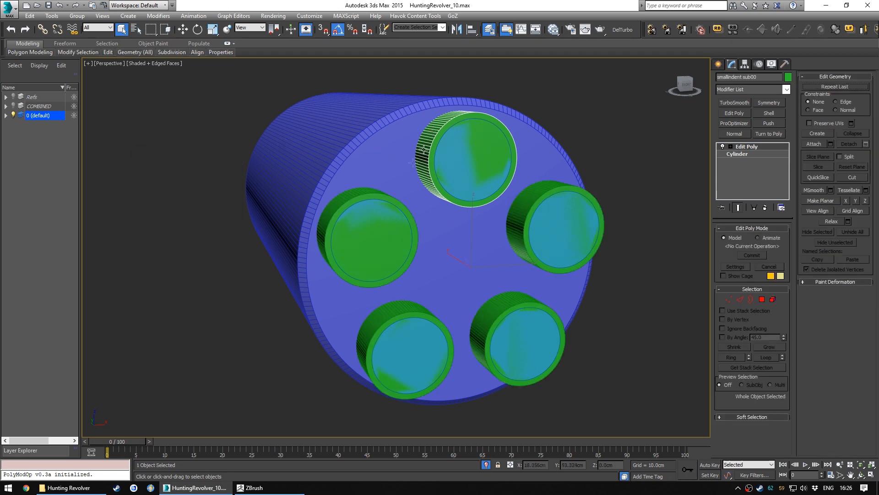
left_click(330, 208)
left_click(415, 340)
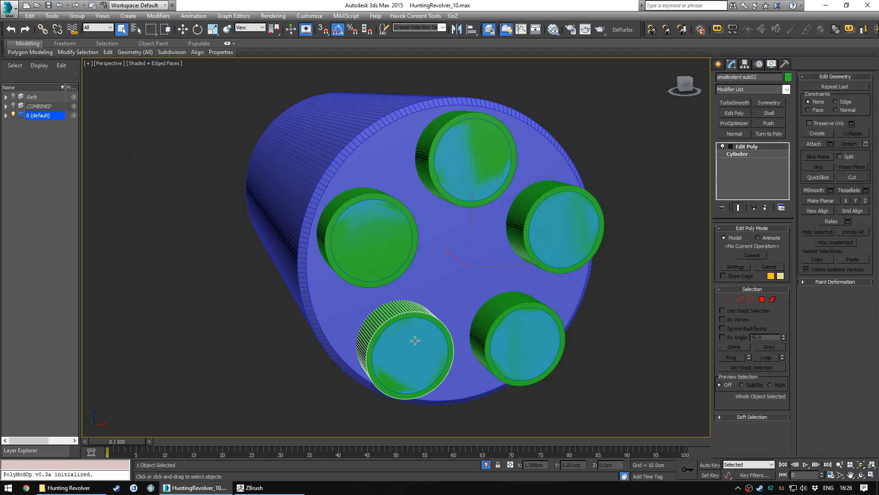
Step: Select the five inner chamber cylinders and batch-rename them "bullet sub" with numbering from 0 in steps of 1
middle_click_drag(414, 280, 358, 166, "alt")
left_click(359, 296)
left_click(494, 251)
mouse_move(495, 252)
middle_mouse_down("alt")
mouse_move(410, 254)
mouse_move(372, 277)
mouse_move(429, 241)
middle_mouse_up("alt")
scroll(371, 267, "up", 4)
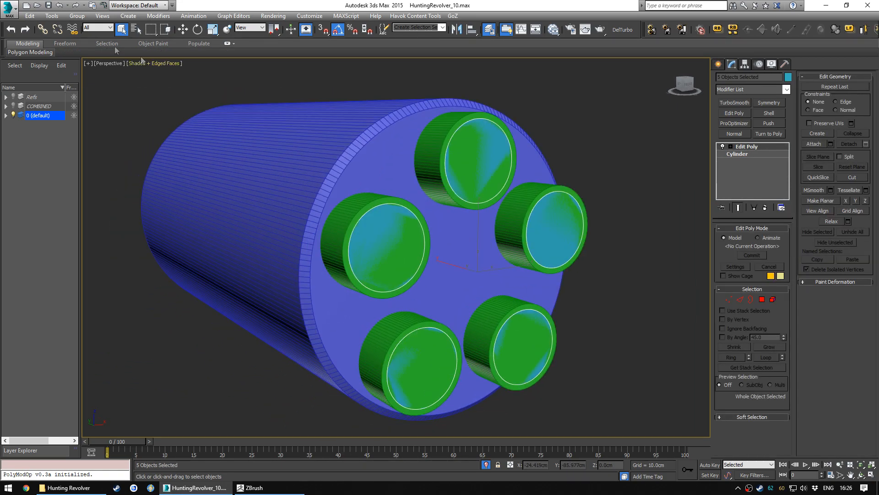
left_click(51, 15)
left_click(73, 200)
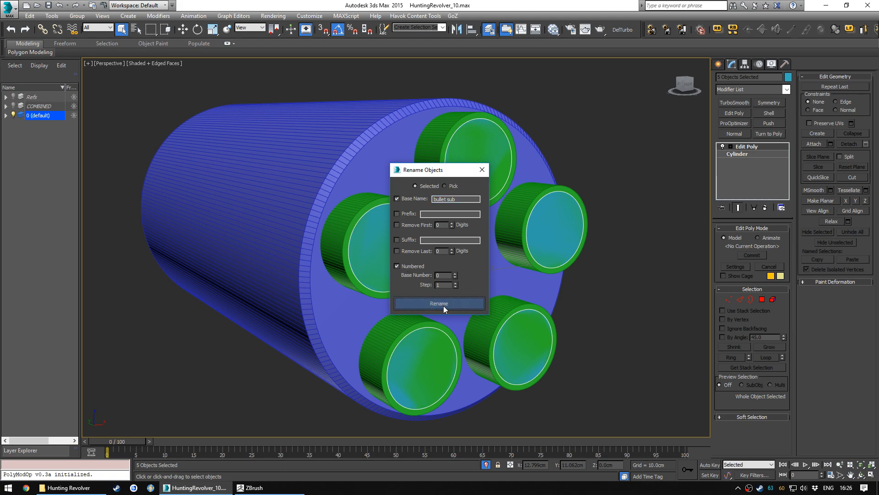
left_click(480, 174)
Step: Select the element of the top chamber cylinder and move it down toward the drum's center, to Z about 4.439 cm
middle_click_drag(437, 204, 465, 192, "alt")
left_click(403, 142)
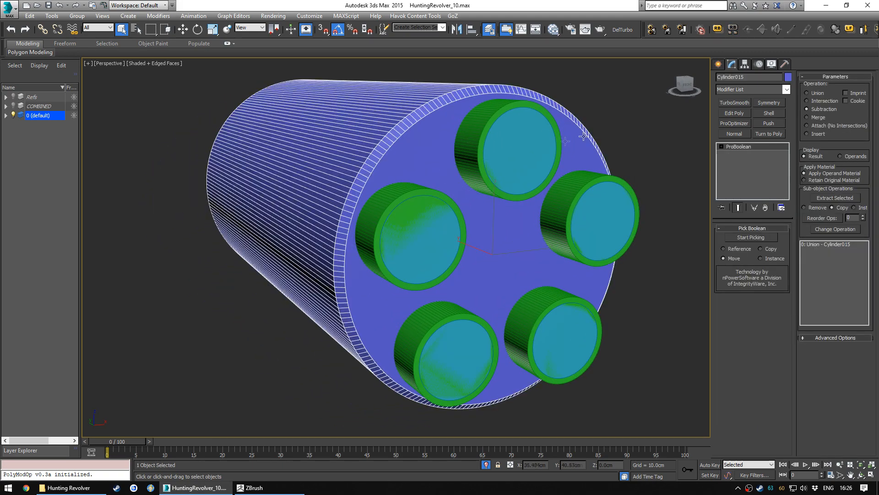
left_click(518, 142)
middle_click_drag(540, 192, 647, 192, "alt")
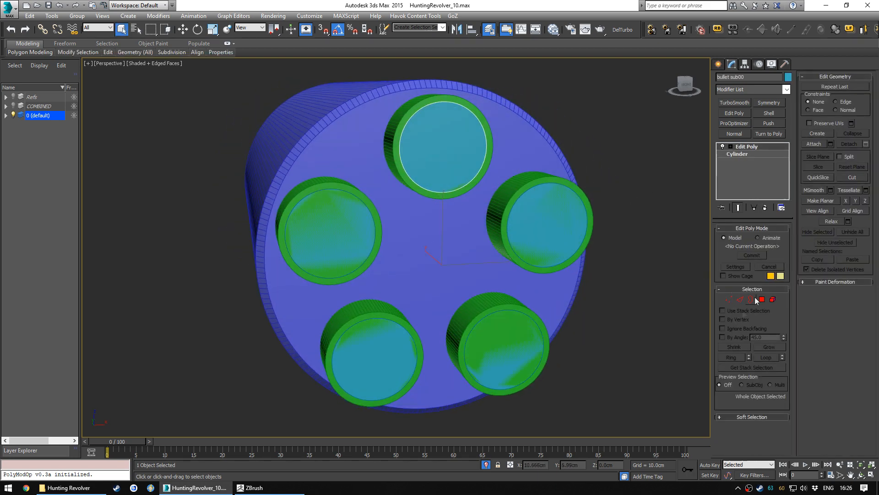
left_click(774, 301)
middle_click_drag(456, 147, 376, 93, "alt")
key("w")
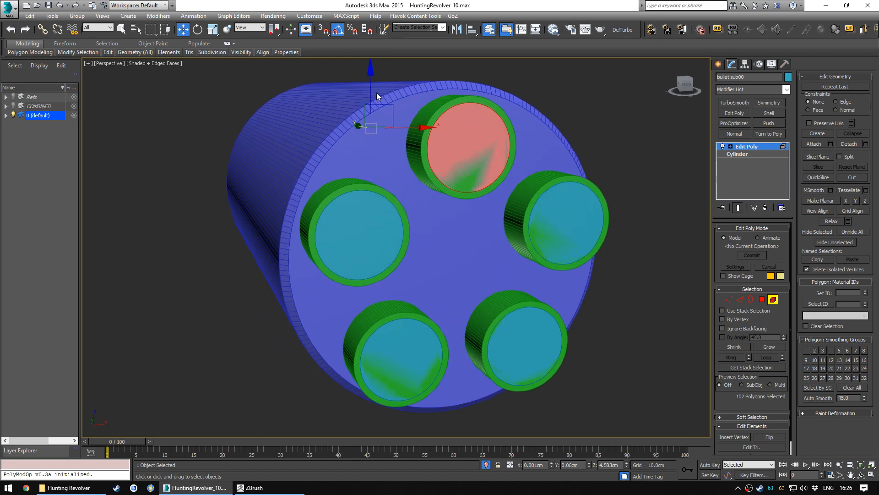
left_click_drag(371, 79, 382, 87)
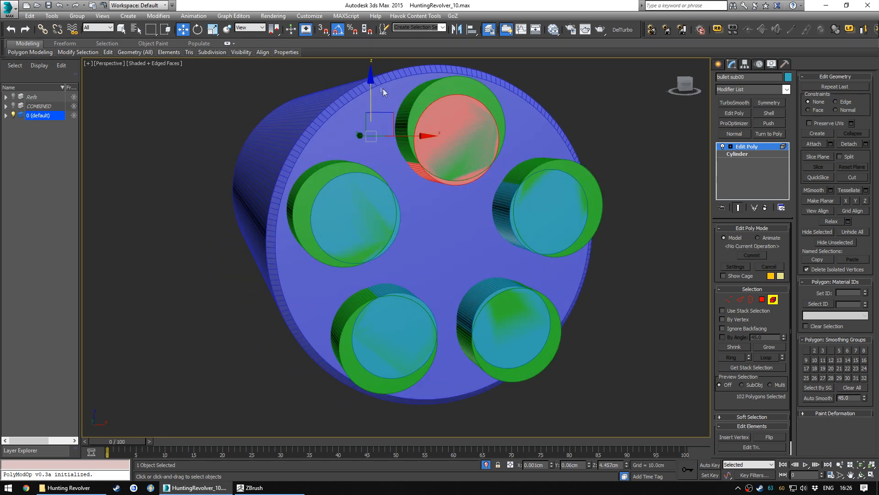
left_click_drag(372, 84, 373, 84)
left_click_drag(373, 85, 373, 85)
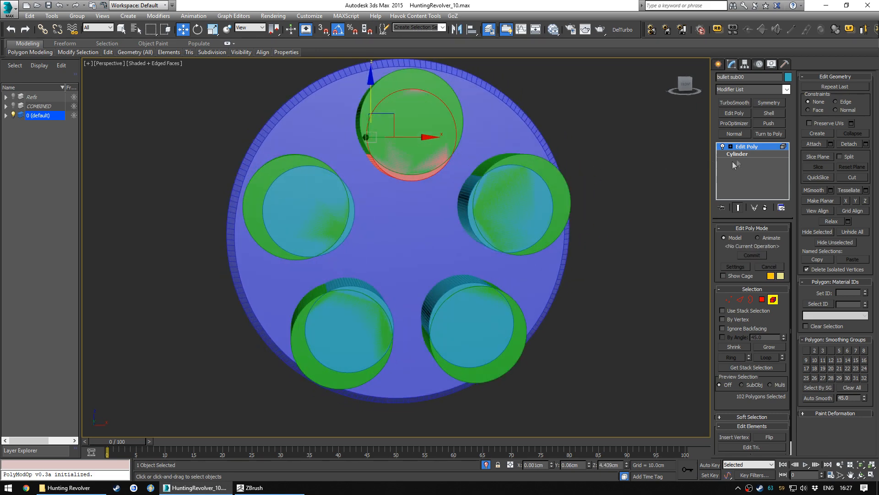
Step: Increase the base radius of the top chamber cylinder to about 0.54 cm, return to its Edit Poly level and deselect it
left_click(735, 154)
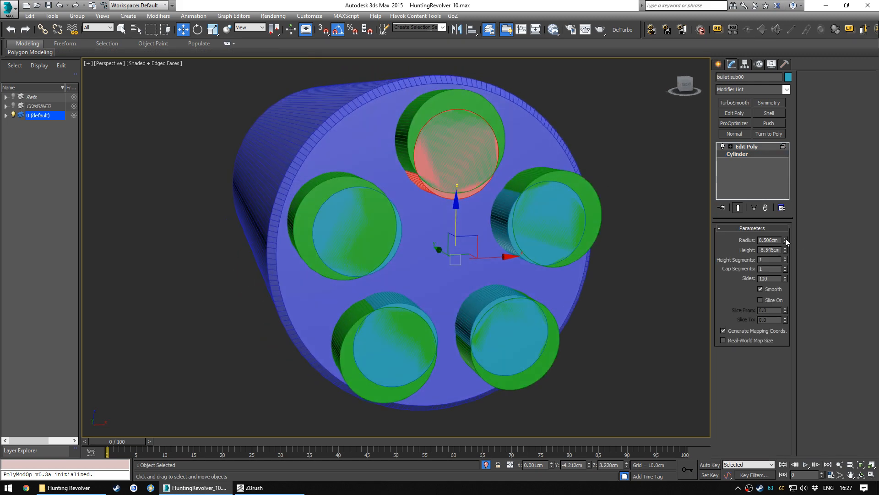
left_click_drag(786, 242, 793, 221)
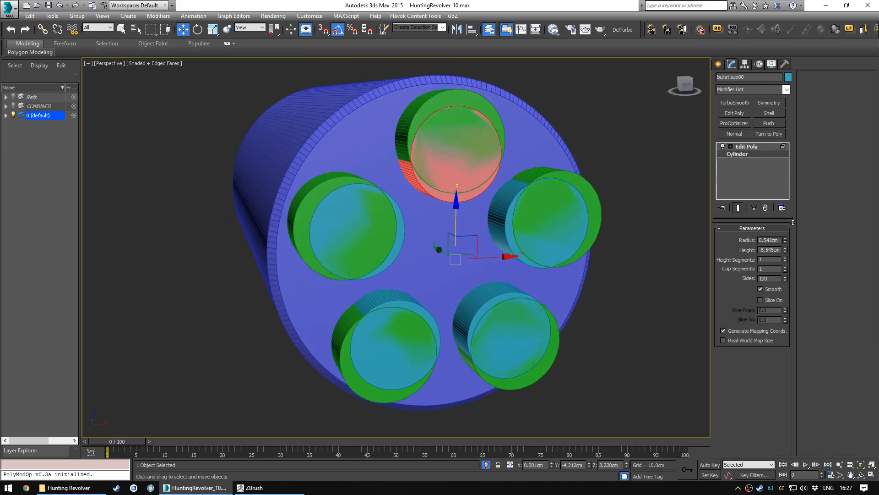
left_click(747, 146)
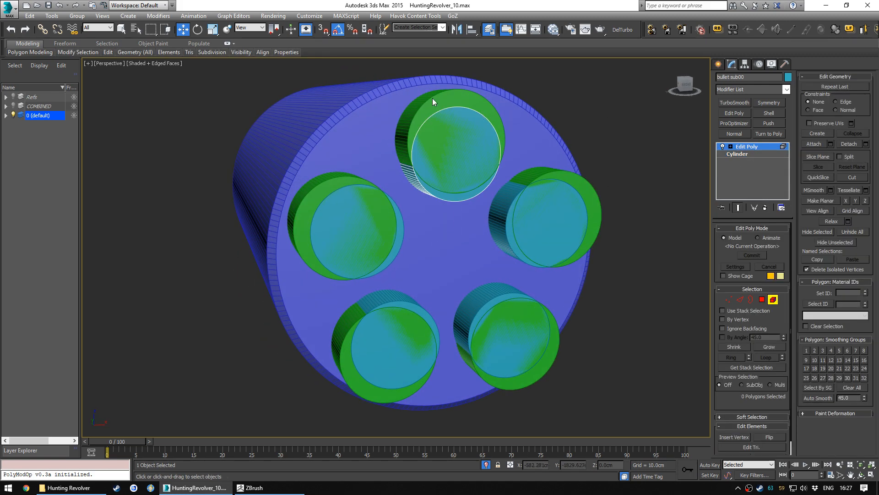
left_click(773, 299)
left_click(630, 162)
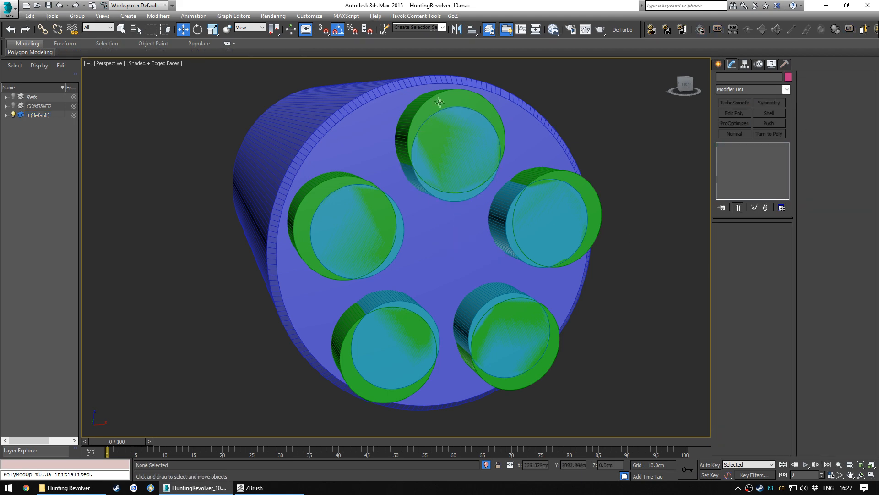
Step: Select the element of the top green rim cylinder and move it down toward the drum's center, to Z about 4.438 cm
left_click(439, 102)
middle_click_drag(496, 146, 490, 144, "alt")
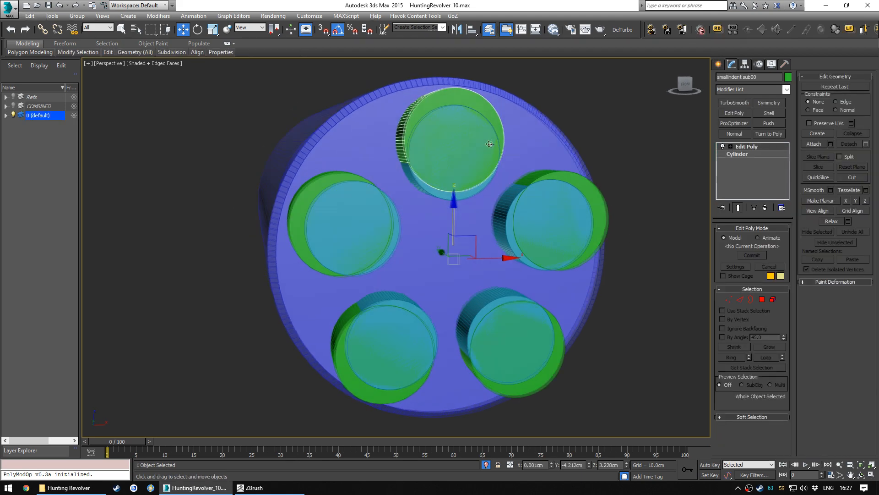
left_click(773, 299)
left_click_drag(451, 94, 456, 102)
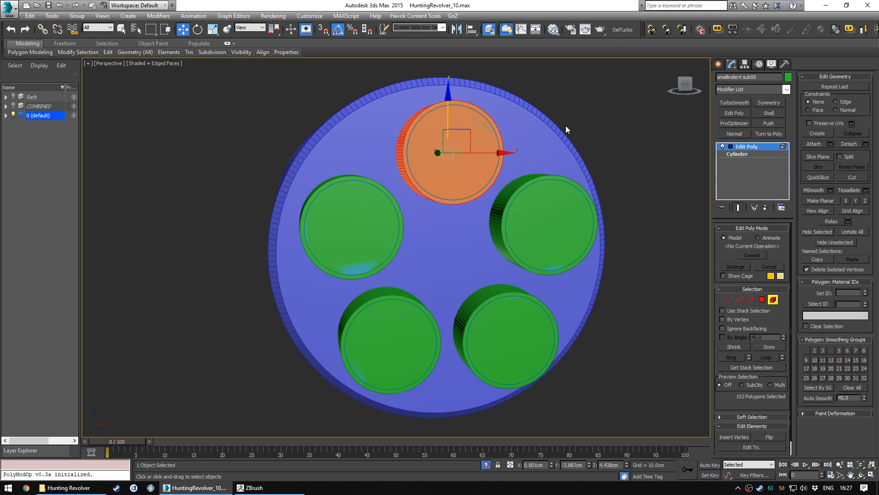
Step: Adjust the base radius of the top rim cylinder in the front view, return to its Edit Poly level and deselect it
left_click(745, 158)
left_click_drag(784, 239, 785, 235)
middle_click_drag(575, 201, 561, 200, "alt")
key("v")
left_click(573, 211)
scroll(439, 202, "down", 8)
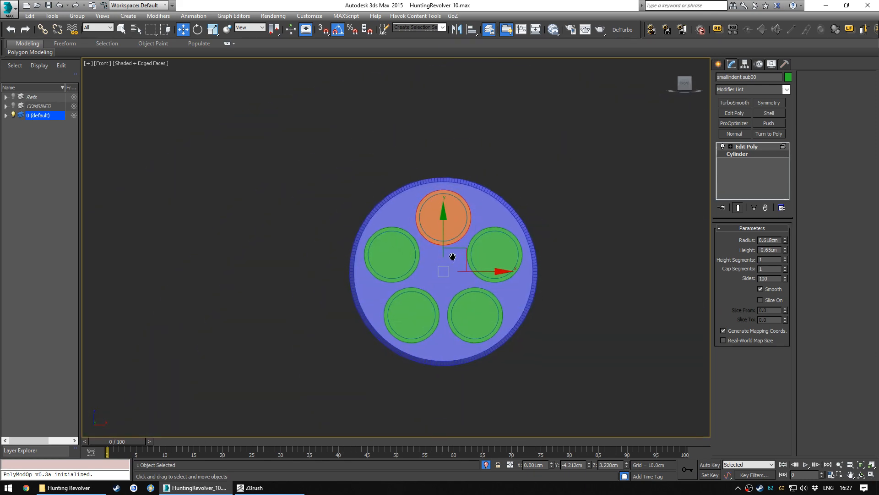
scroll(452, 257, "up", 4)
left_click_drag(785, 243, 790, 227)
left_click(728, 147)
middle_click_drag(494, 182, 533, 216, "alt")
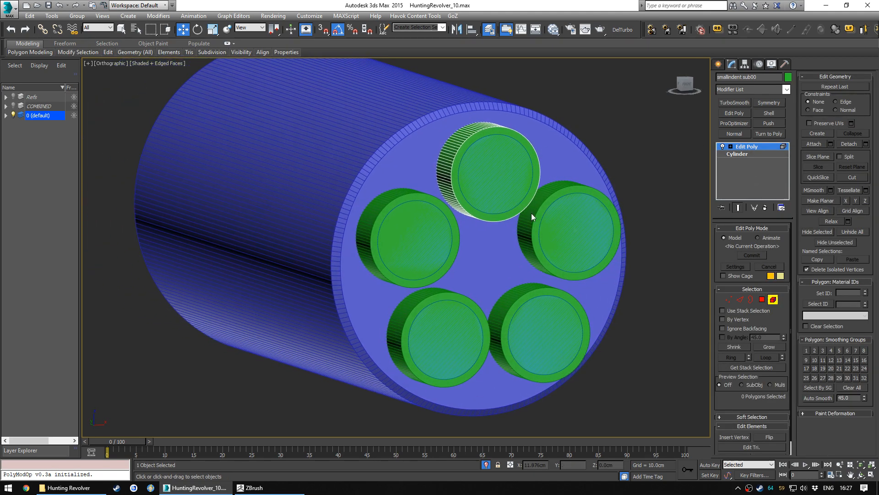
left_click(776, 303)
left_click(639, 139)
Step: Select the drum in the perspective view and subtract the five green rim cylinders from it with ProBoolean
key("p")
key("z")
left_click(432, 166)
middle_click_drag(465, 210, 435, 195)
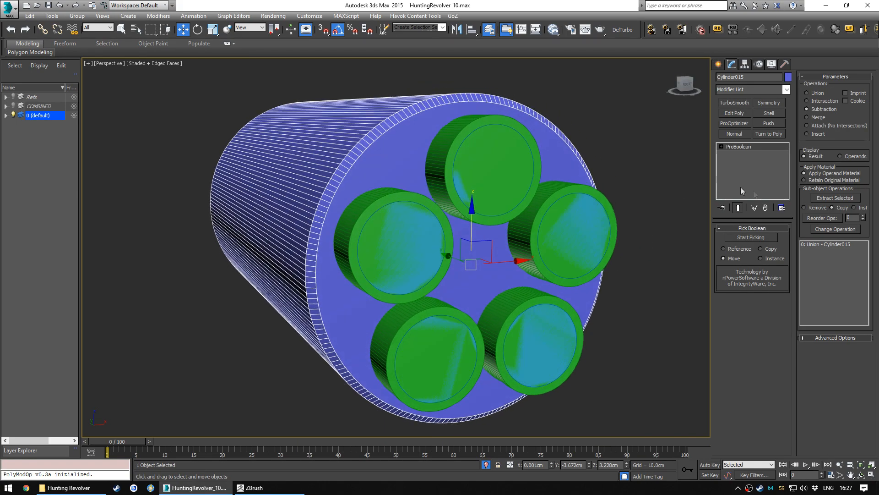
left_click(762, 238)
left_click(447, 142)
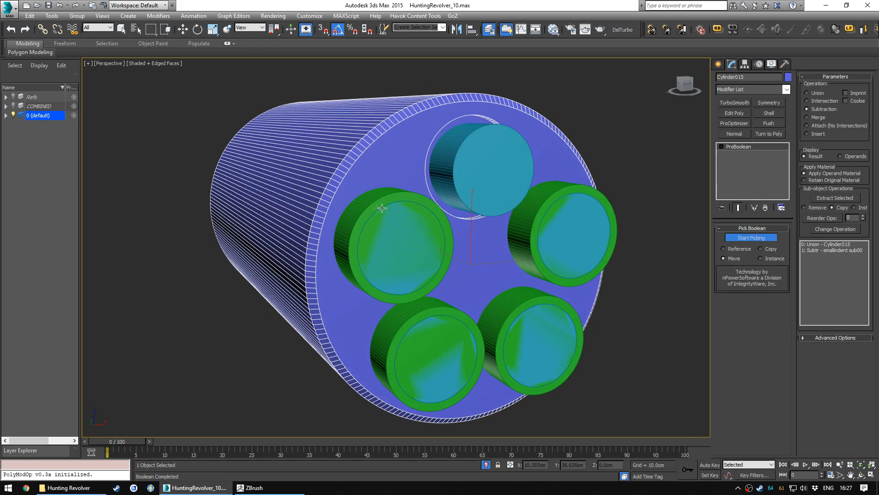
left_click(382, 208)
left_click(389, 339)
left_click(514, 289)
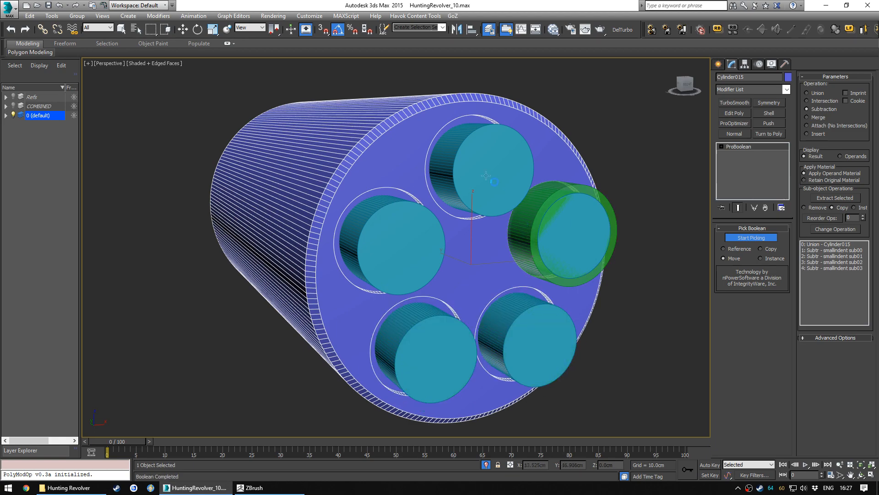
left_click(572, 229)
Step: Subtract the five inner chamber cylinders from the drum with ProBoolean and end picking
left_click(490, 169)
left_click(377, 249)
left_click(523, 323)
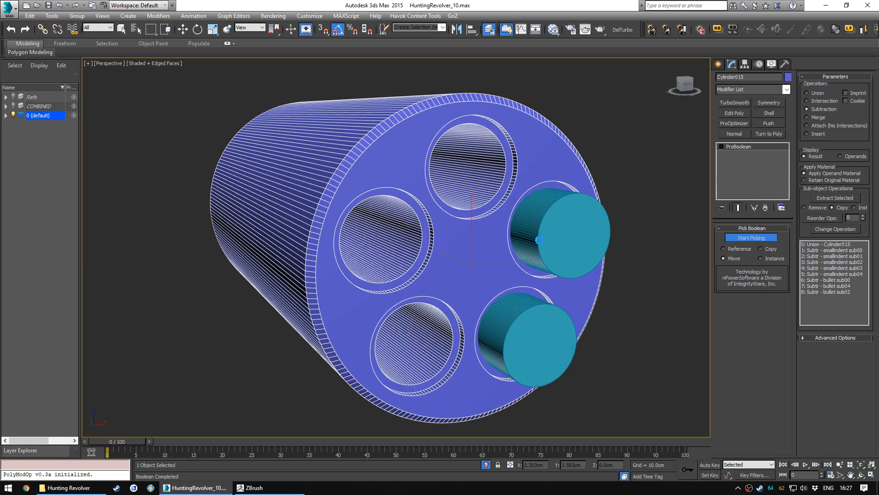
mouse_move(508, 211)
middle_mouse_down()
mouse_move(499, 197)
mouse_move(468, 202)
mouse_move(511, 213)
middle_mouse_up()
left_click(635, 189)
Step: Turn off edged faces and select the drum with its cut chambers
scroll(509, 190, "down", 5)
key("F4")
left_click(508, 211)
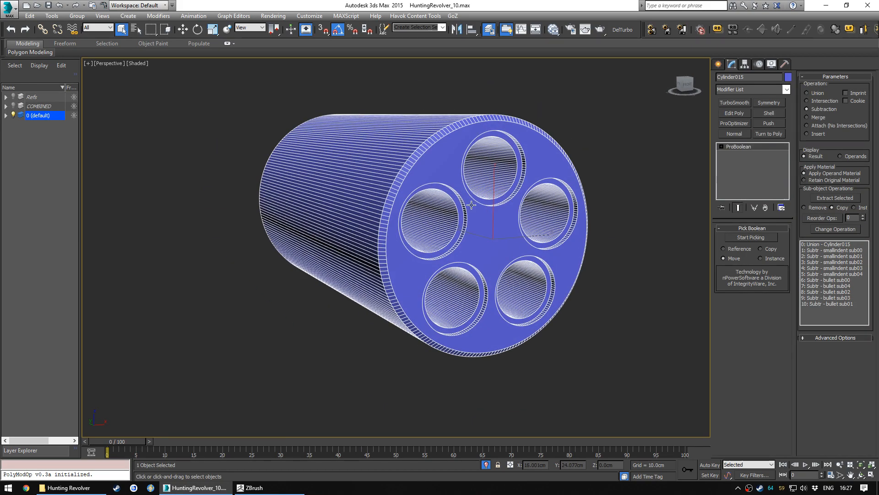
scroll(447, 230, "up", 4)
middle_click_drag(447, 230, 458, 233, "alt")
key("alt+f")
key("e")
key("s")
key("Escape")
Step: Start exporting the drum to the Desktop with the gw::OBJ-Exporter (*.OBJ) file type
left_click(8, 10)
mouse_move(58, 156)
left_click(125, 77)
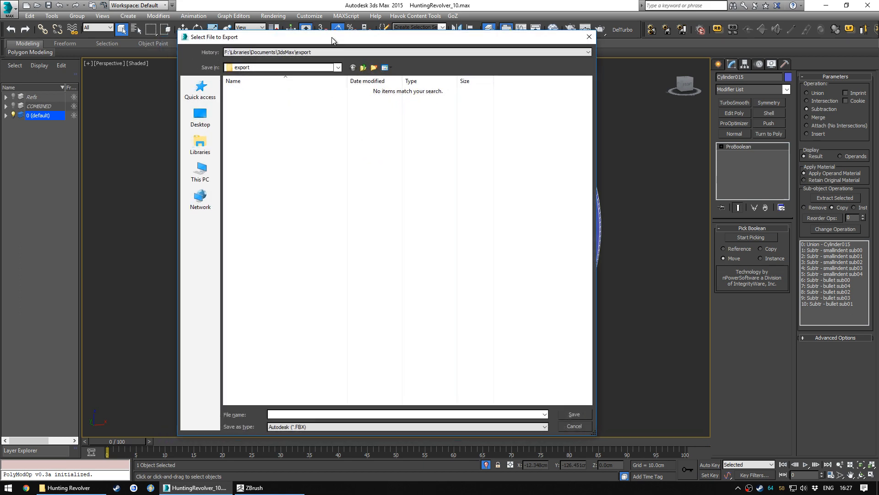
left_click(200, 118)
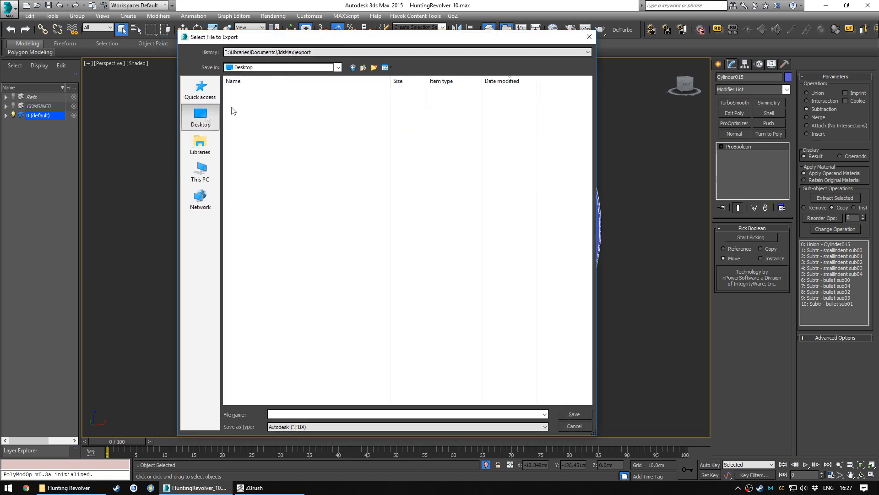
left_click(298, 430)
key("Return")
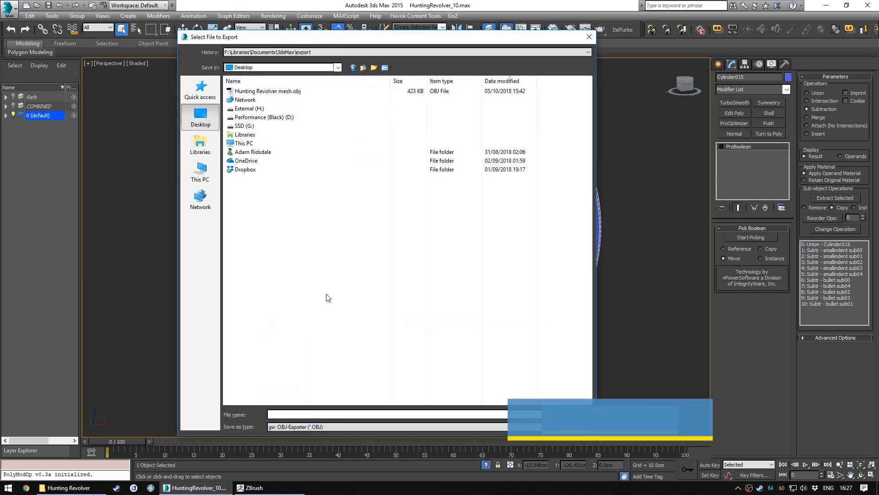
Step: Overwrite "Hunting Revolver mesh.obj" with the drum exported as triangles, close the export report and deselect the drum
left_click(292, 92)
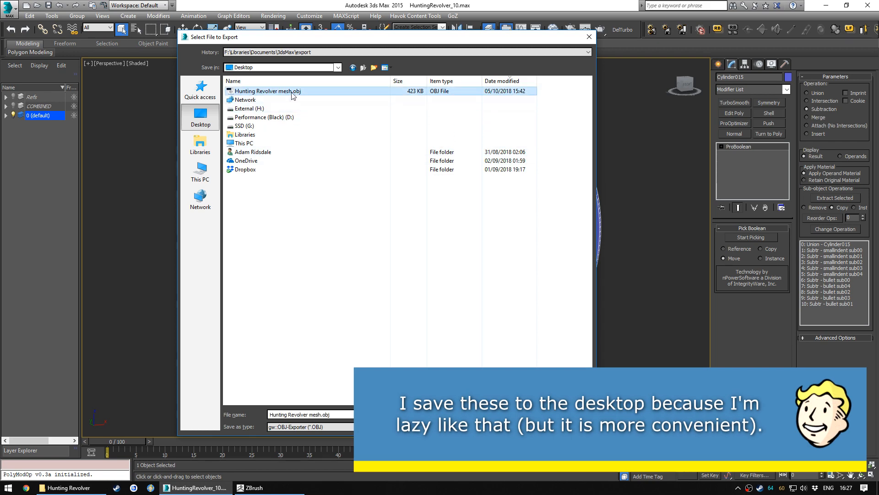
double_click(282, 91)
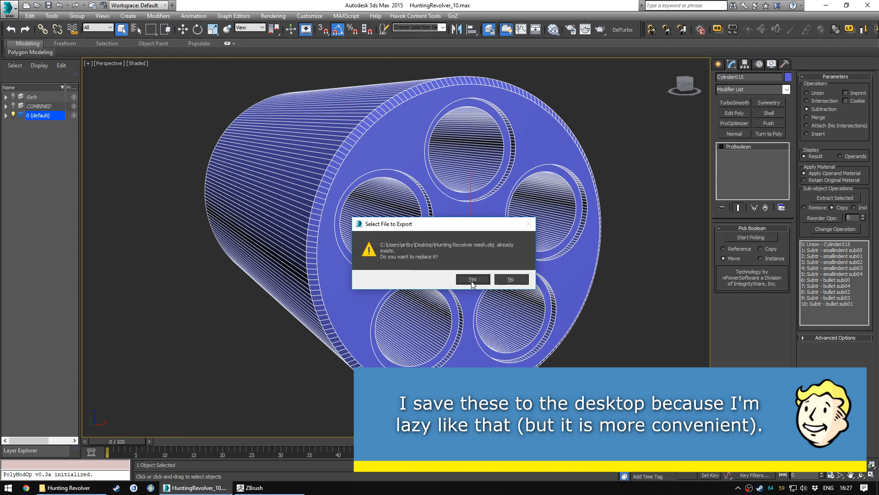
left_click(473, 279)
left_click(411, 218)
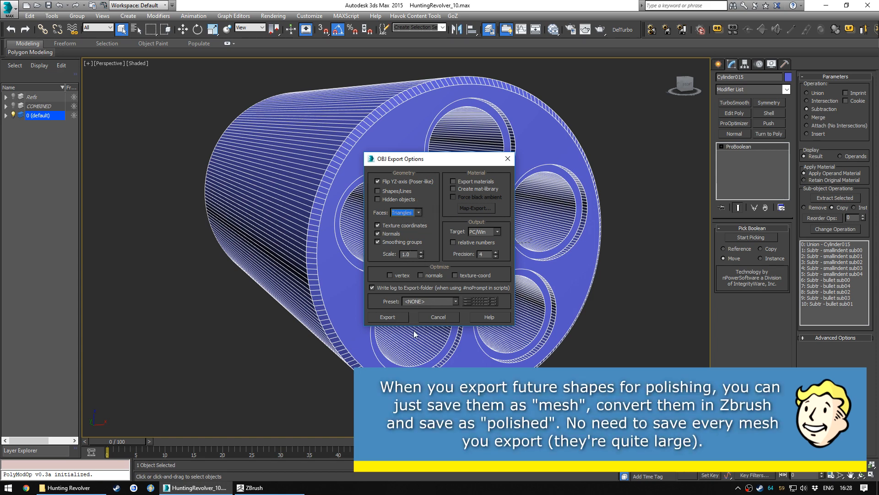
left_click(396, 314)
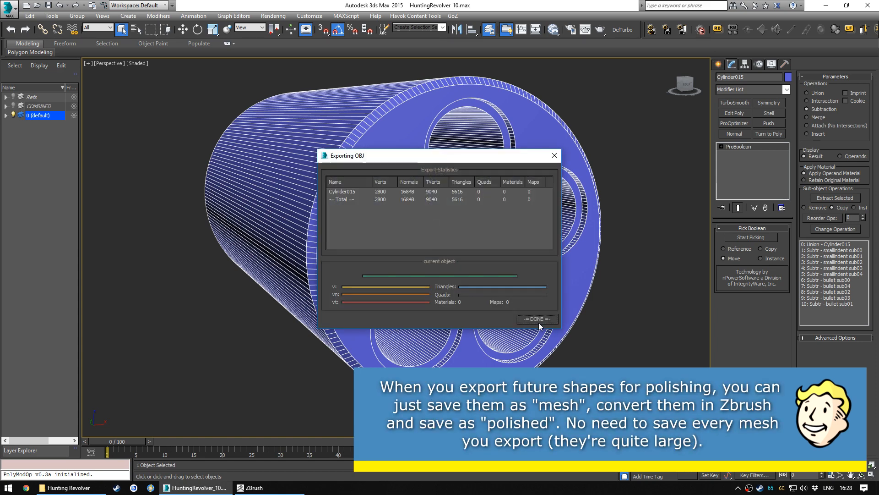
left_click(539, 322)
left_click(622, 325)
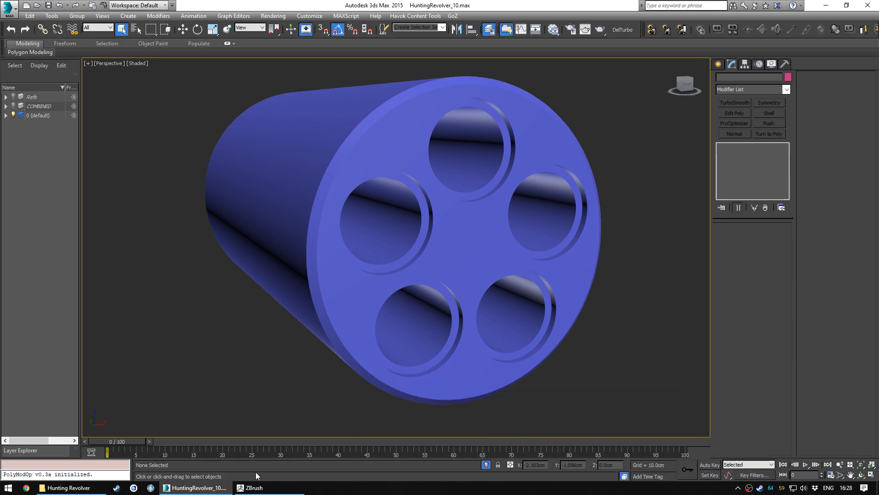
Step: Switch to ZBrush, import "Hunting Revolver mesh.obj" from the Desktop and draw it on the canvas in Edit mode
left_click(250, 487)
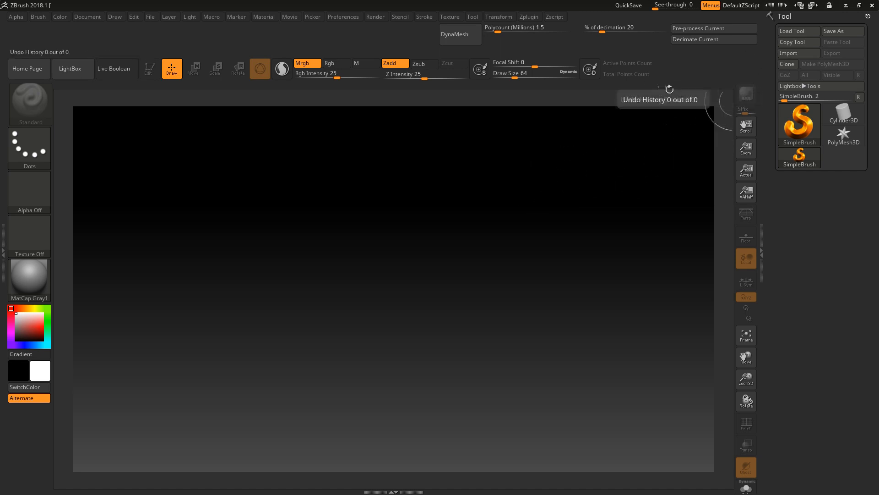
left_click(795, 53)
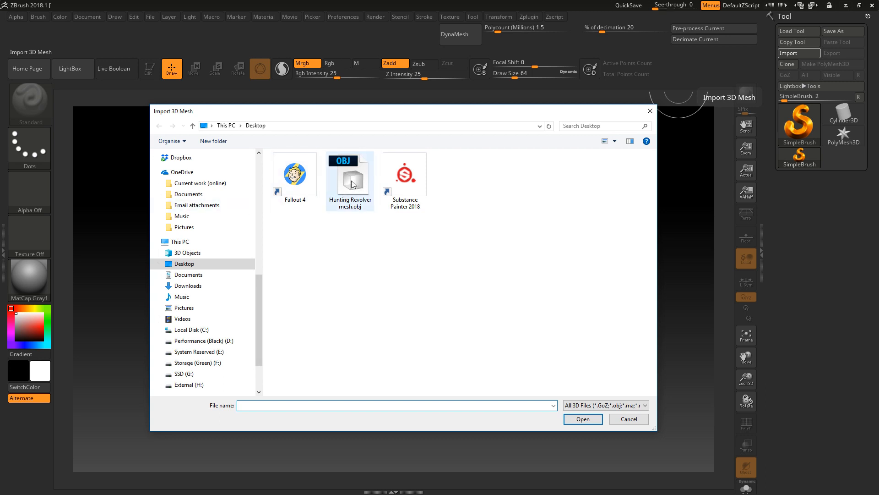
double_click(353, 183)
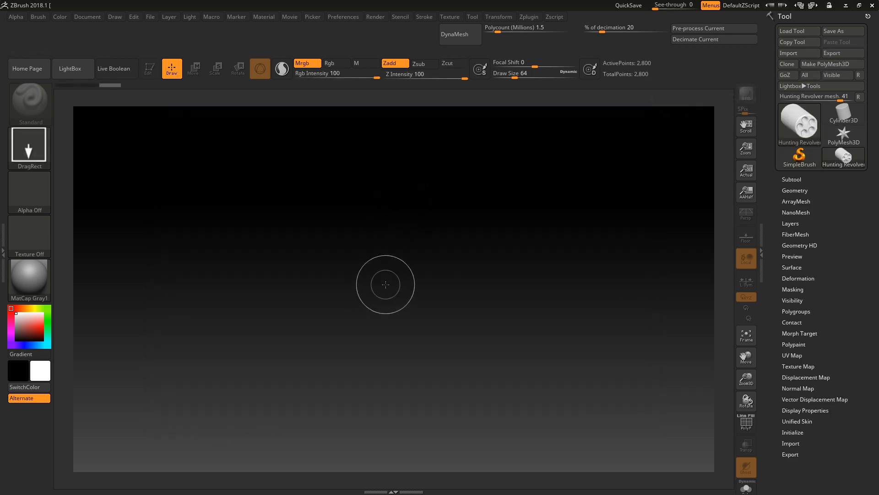
left_click_drag(388, 262, 388, 428)
key("t")
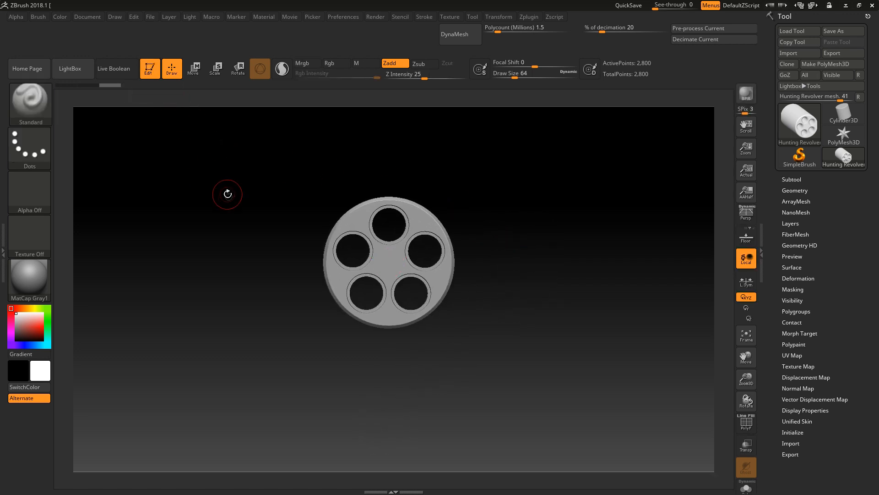
Step: Turn the imported drum to an enlarged three-quarter view of its chamber face with perspective on
left_click_drag(243, 265, 181, 365)
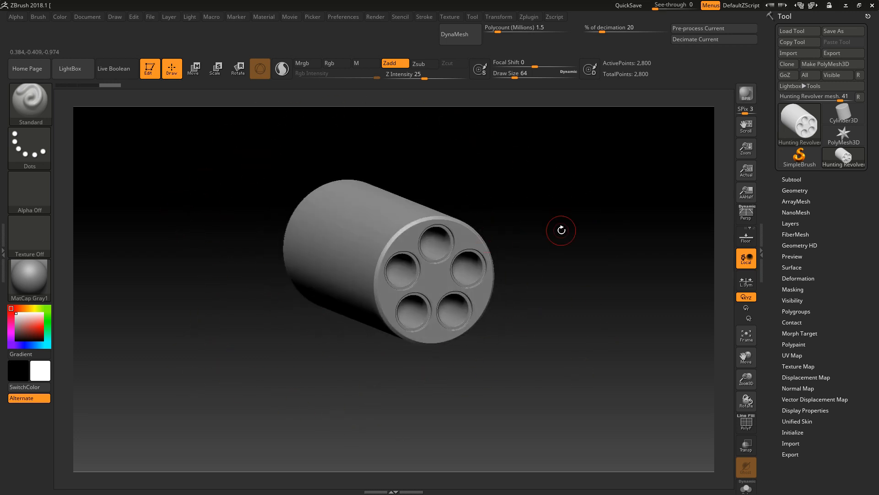
left_click_drag(599, 354, 620, 231)
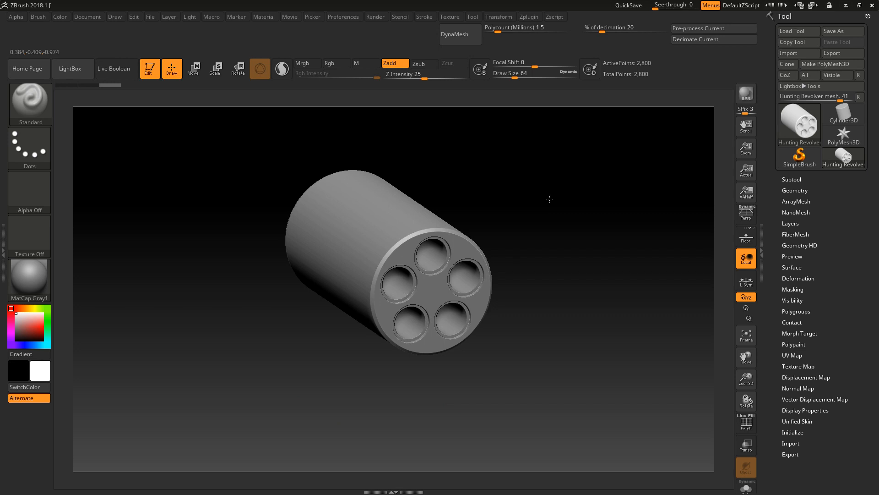
mouse_move(550, 198)
left_mouse_down("alt")
mouse_move(572, 228)
mouse_move(548, 188)
mouse_move(575, 239)
mouse_move(601, 220)
left_mouse_up("alt")
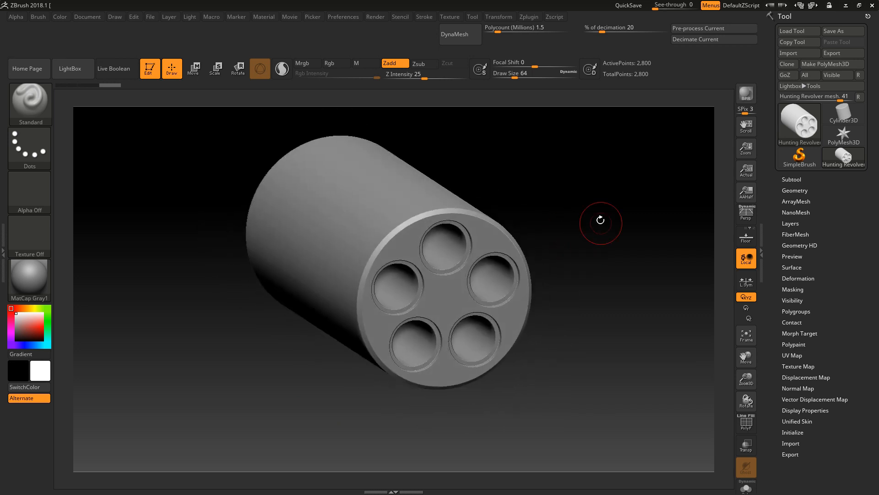
key("p")
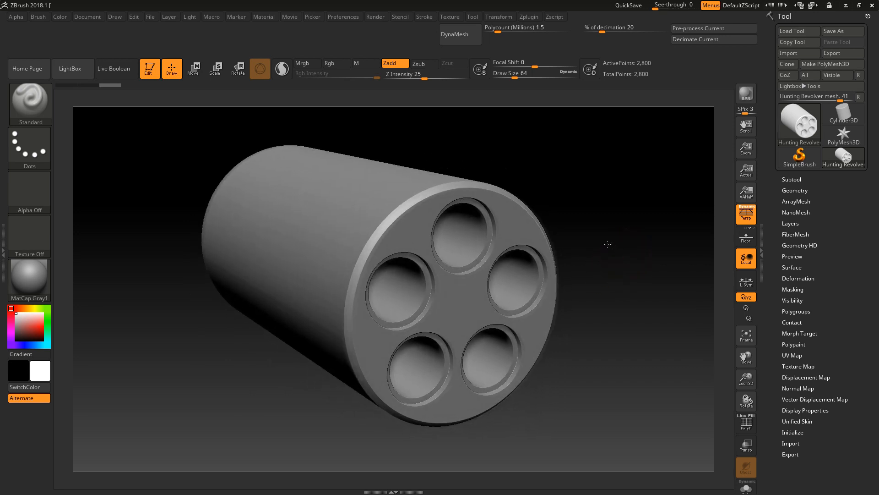
left_click_drag(600, 249, 494, 119)
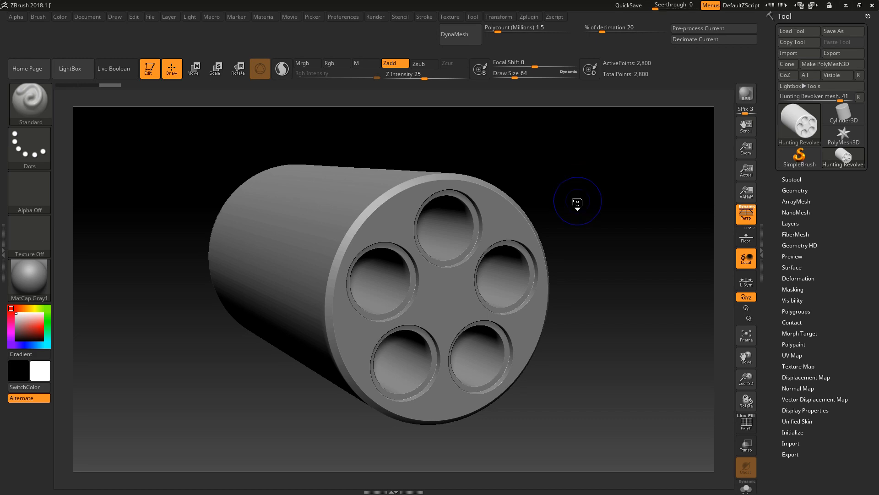
Step: Examine the drum's wireframe around the chambers with PolyFrame and turn the wireframe display off again
key("shift+f")
left_click_drag(584, 204, 599, 195, "alt")
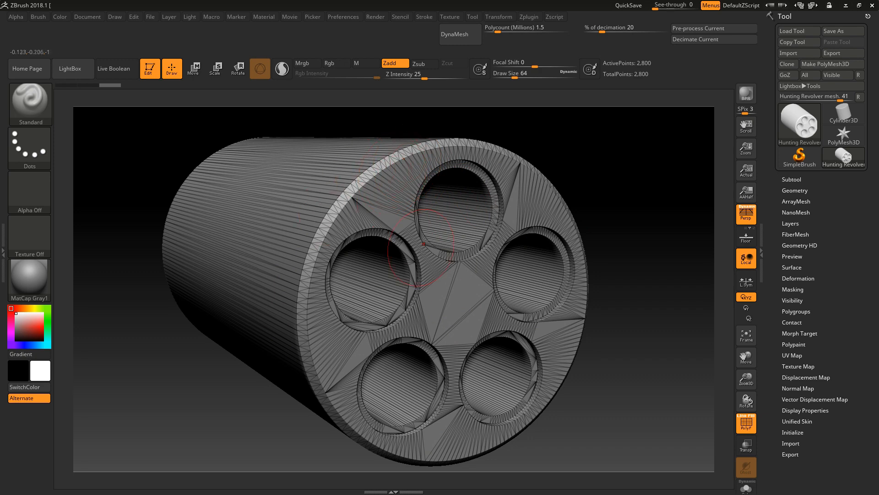
key("shift+f")
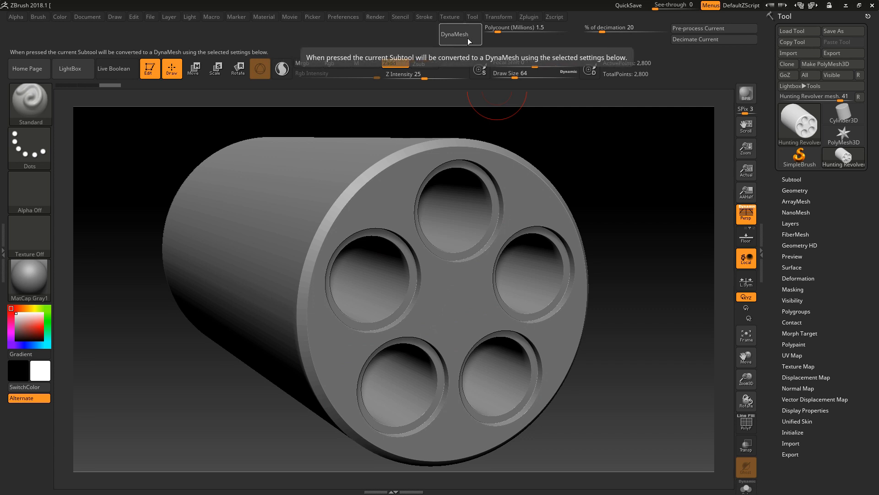
Step: Try DynaMesh polycount targets of 2 and 2.5 million for the drum
left_click(505, 29)
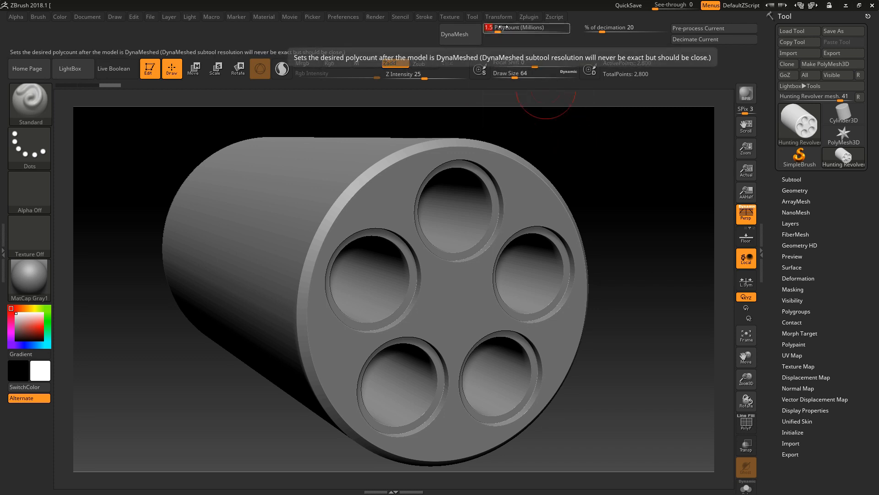
type("2")
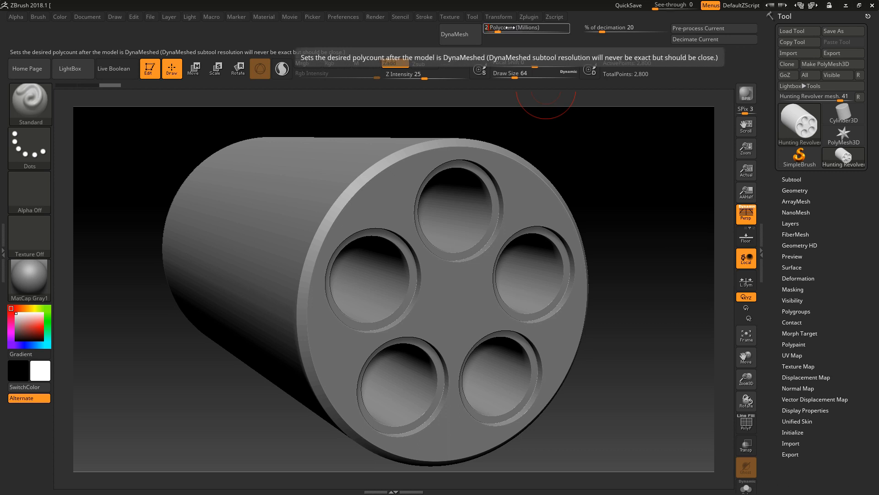
key("Return")
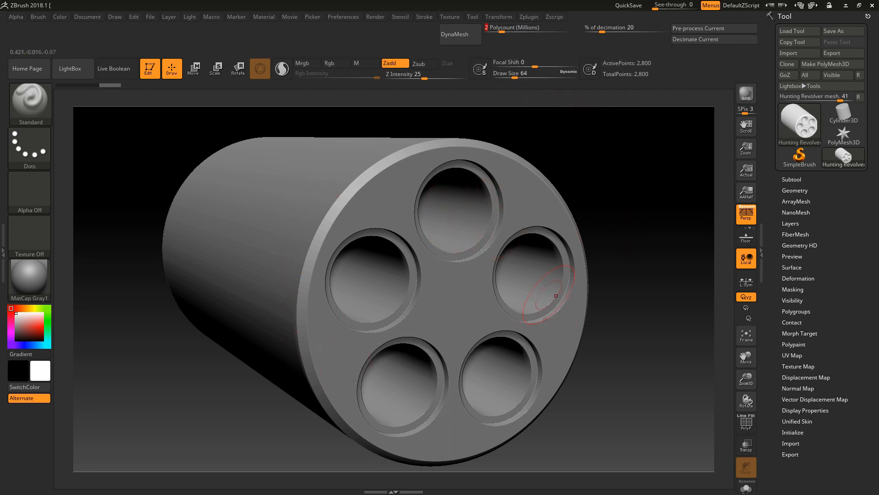
mouse_move(628, 211)
left_mouse_down()
mouse_move(618, 196)
mouse_move(640, 201)
left_mouse_up()
left_click(520, 33)
type("2.")
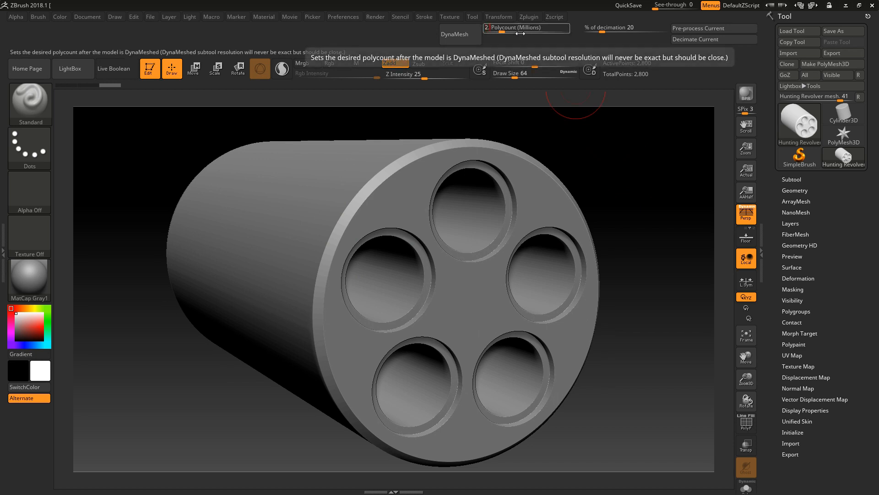
type("5")
key("Return")
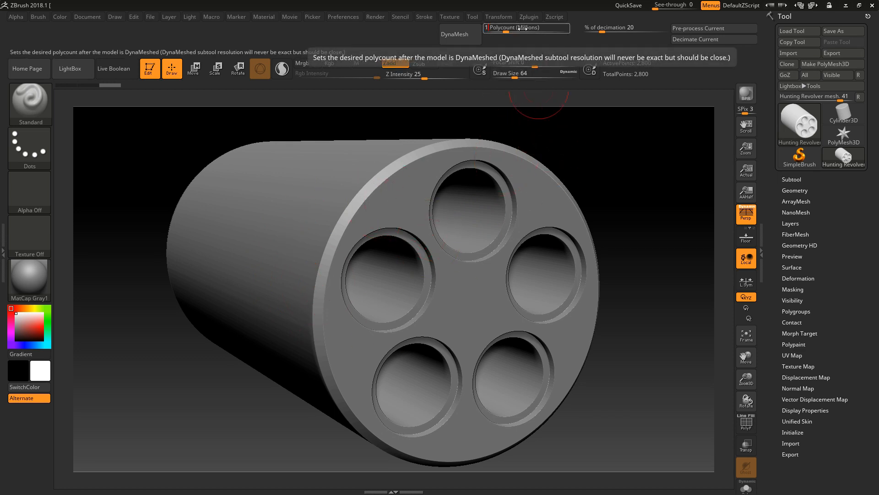
Step: Set the polycount to 0.5 million and convert the drum to a DynaMesh
type("0.5")
key("Return")
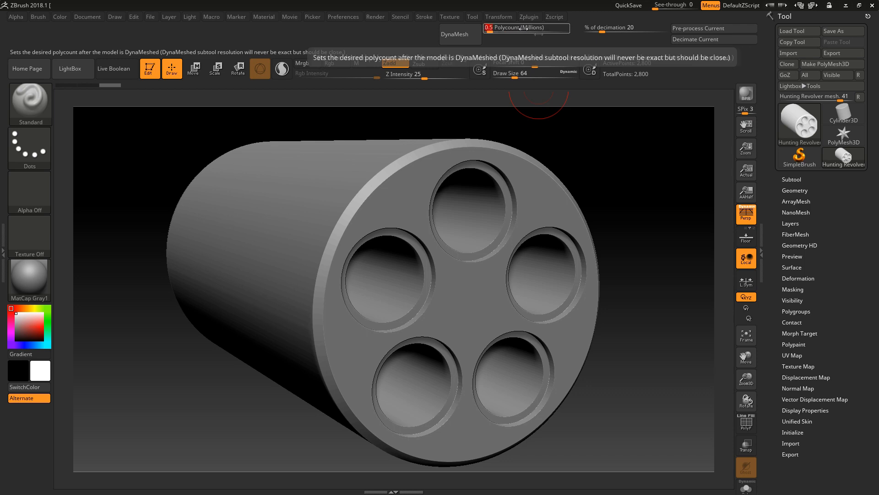
left_click(461, 35)
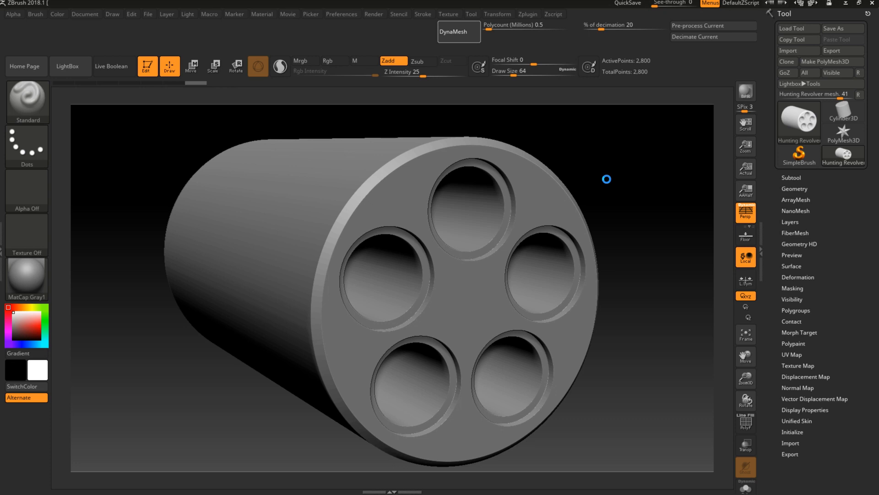
Step: Inspect the wireframe of the 0.5 million DynaMesh drum up close and undo the DynaMesh conversion
left_click(607, 179, "ctrl")
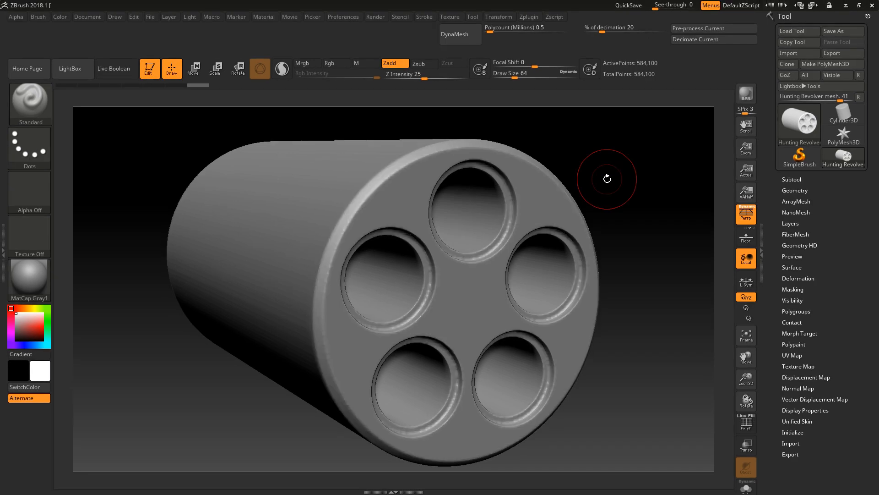
left_click_drag(627, 190, 636, 225)
key("shift+f")
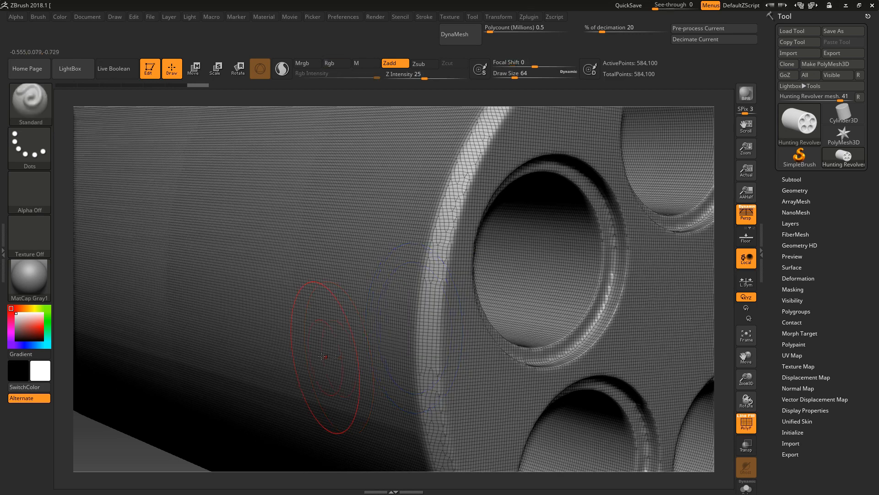
key("shift+f")
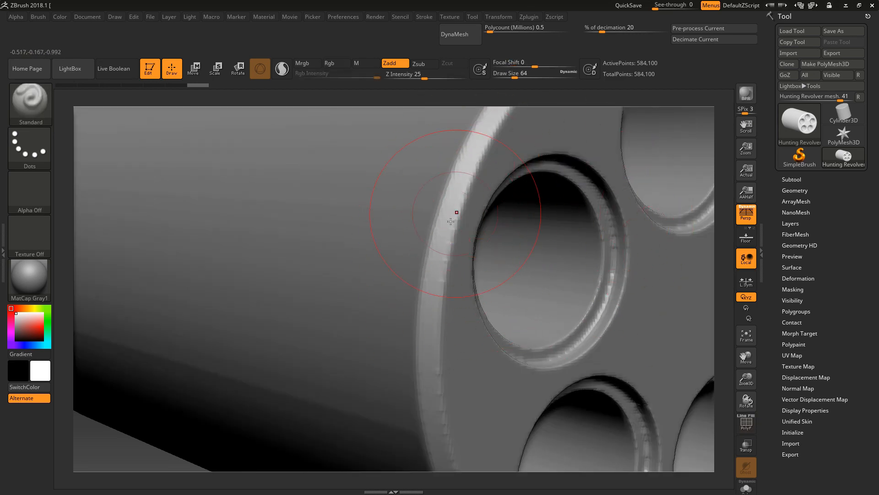
left_click_drag(122, 454, 197, 399, "alt")
key("ctrl+z")
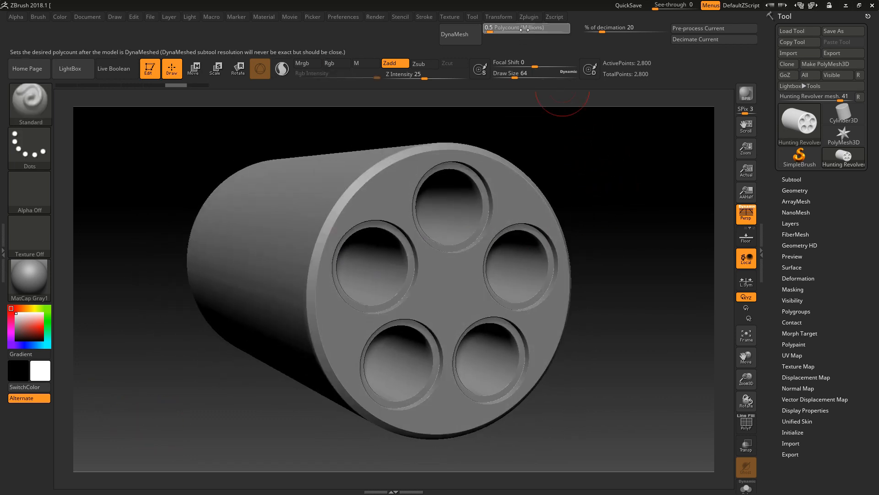
Step: Set the DynaMesh polycount to 2.5 million, convert the drum and check its wireframe
left_click(525, 29)
type("2.5")
key("Return")
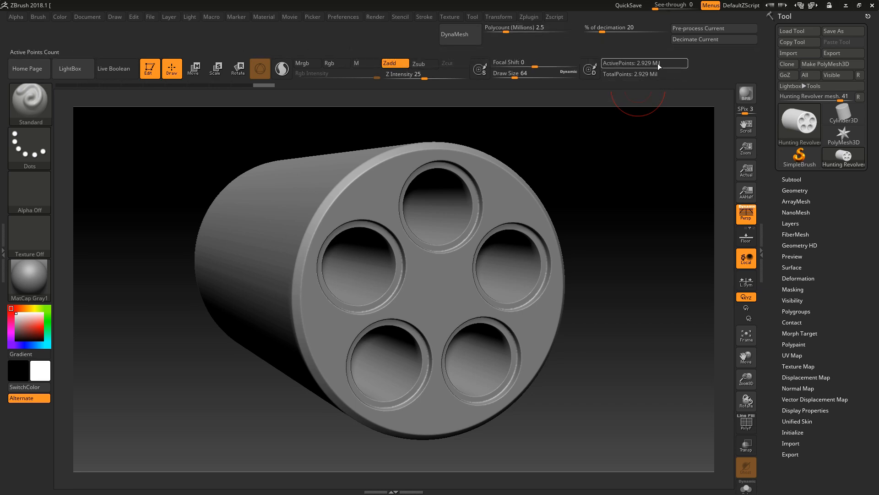
mouse_move(589, 177)
left_mouse_down()
mouse_move(576, 176)
mouse_move(589, 177)
mouse_move(570, 195)
mouse_move(590, 176)
mouse_move(612, 205)
mouse_move(646, 303)
mouse_move(582, 170)
left_mouse_up()
key("shift+f")
key("shift+f")
left_click_drag(630, 194, 626, 195)
Step: Try a Polish deformation of 60 on the drum and undo it
left_click(798, 279)
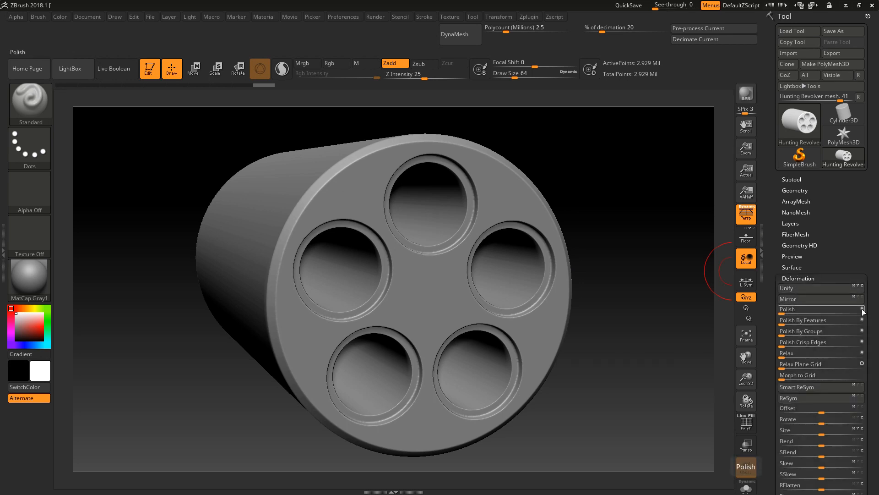
left_click(798, 309)
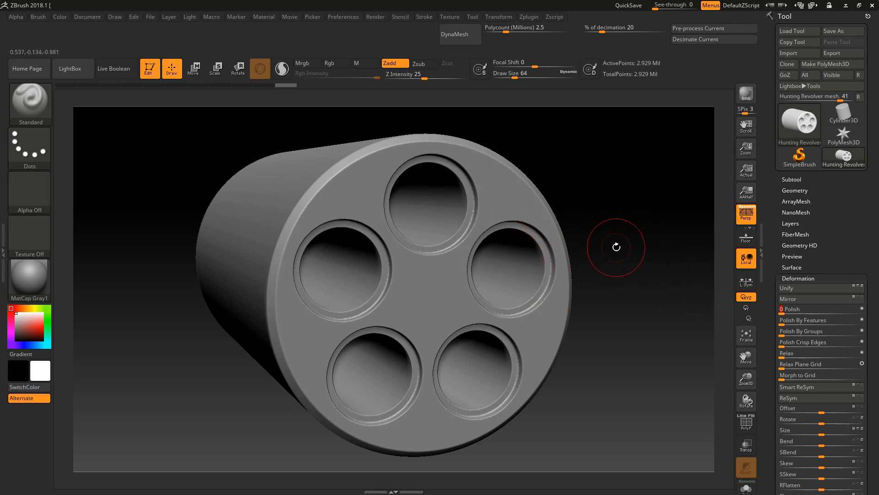
type("60")
key("Return")
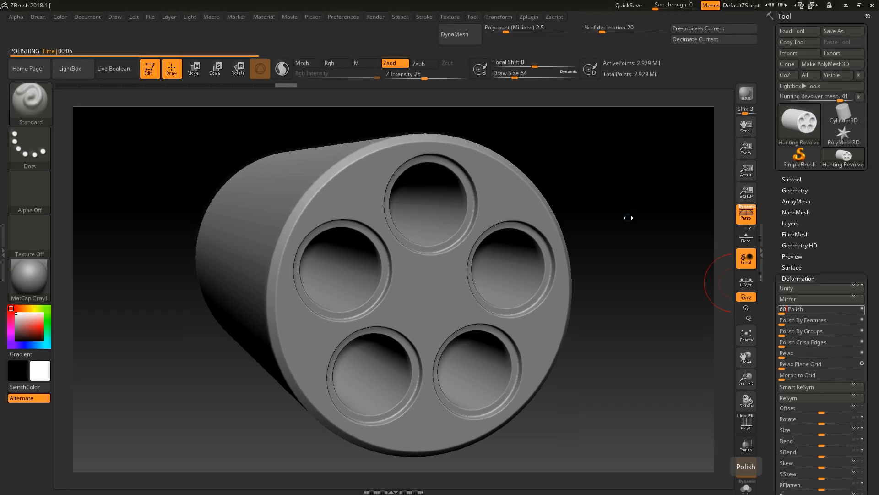
mouse_move(633, 255)
left_mouse_down()
mouse_move(538, 266)
mouse_move(636, 261)
mouse_move(630, 250)
left_mouse_up()
key("ctrl+z")
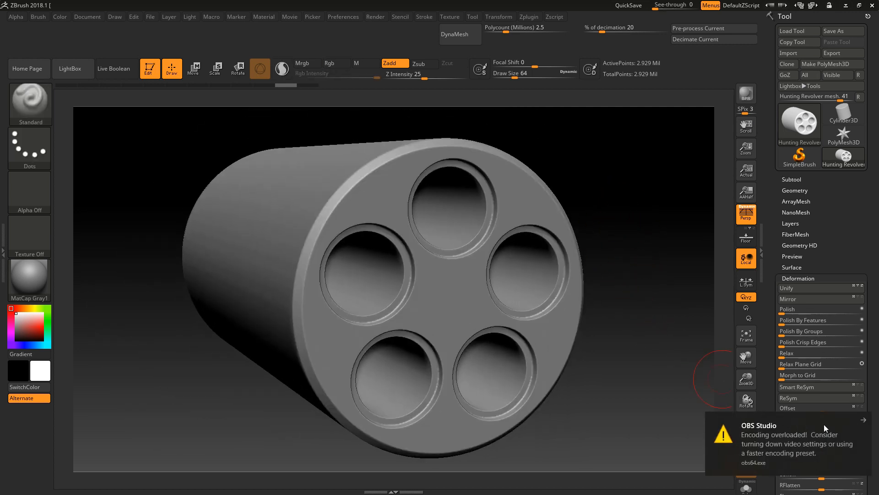
left_click(864, 421)
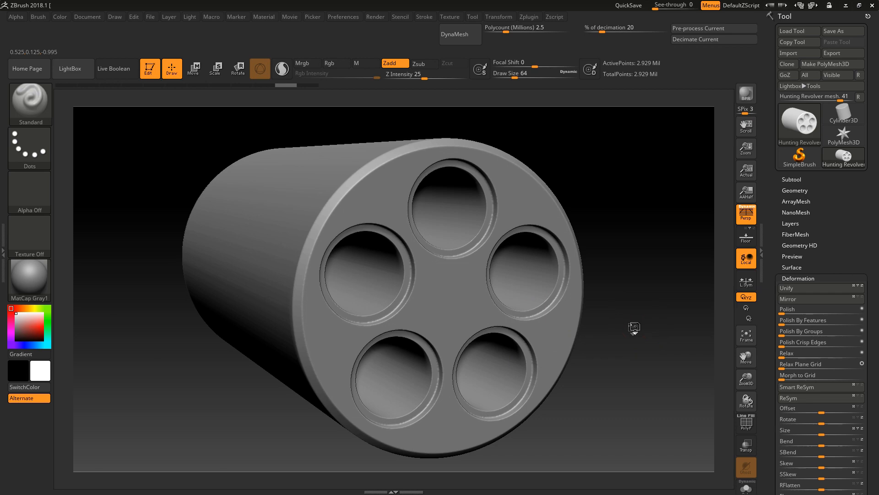
mouse_move(634, 327)
left_mouse_down()
mouse_move(616, 326)
mouse_move(634, 325)
left_mouse_up()
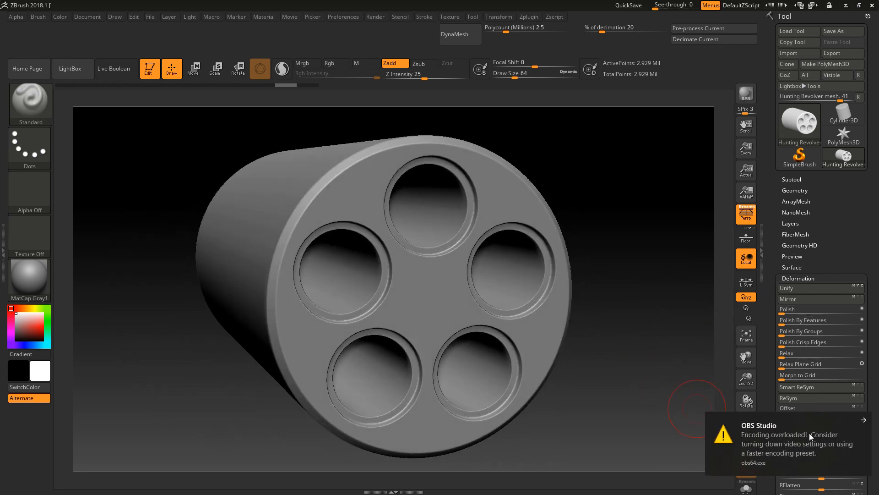
Step: Polish the drum with a strength of 10 to soften its outer edge and chamber rims
left_click(793, 311)
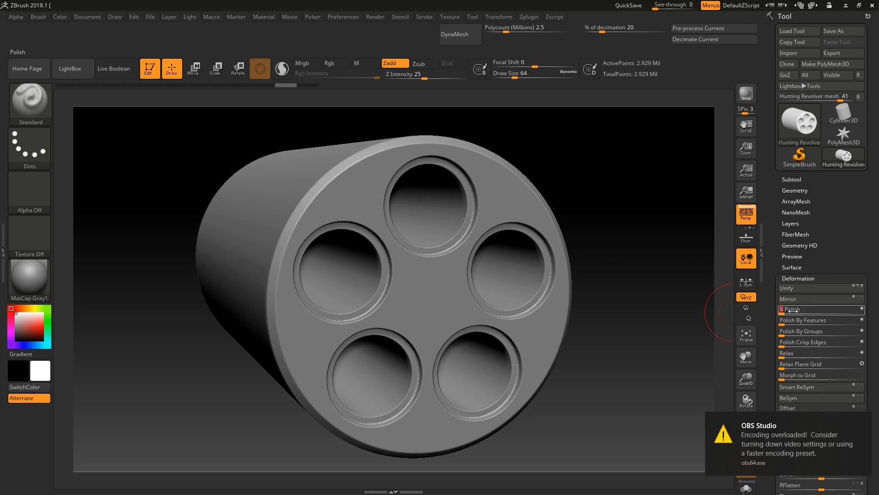
type("10")
key("Return")
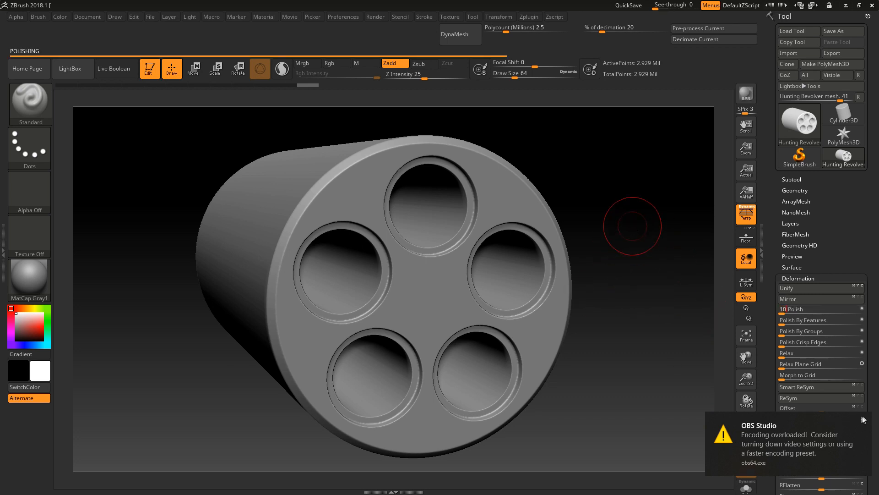
left_click_drag(615, 231, 628, 219)
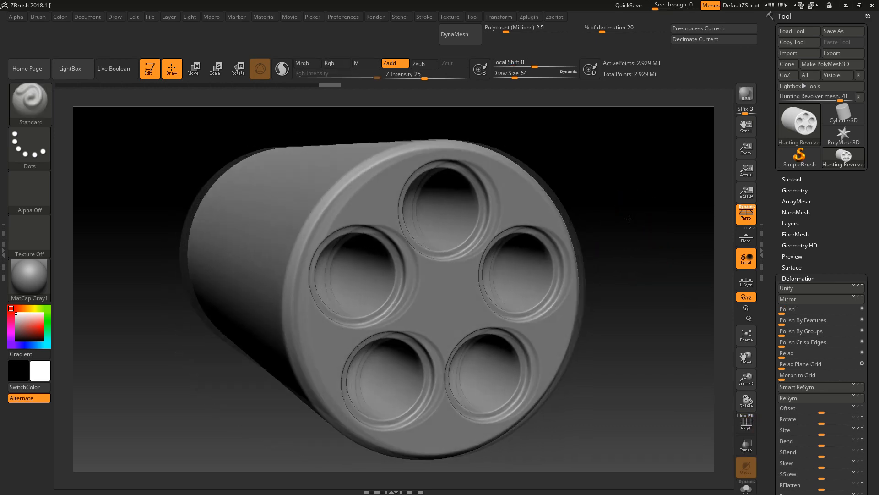
left_click(797, 310)
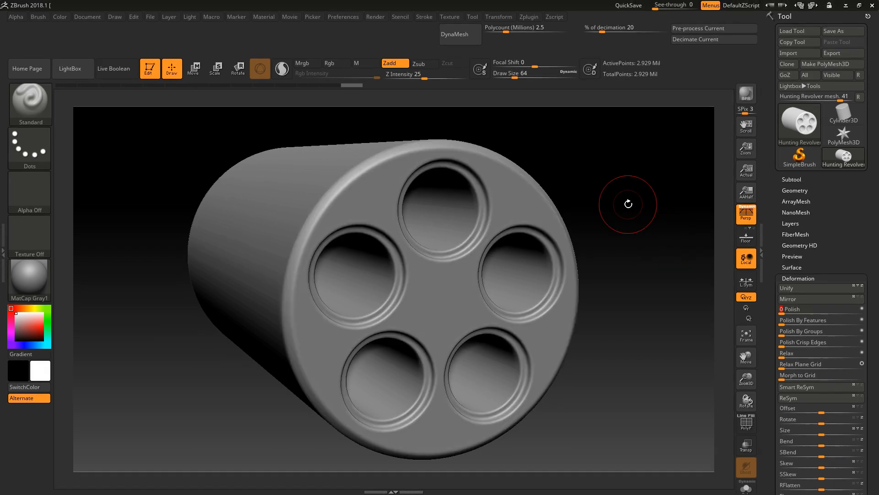
mouse_move(625, 202)
left_mouse_down()
mouse_move(608, 210)
mouse_move(659, 216)
mouse_move(642, 225)
mouse_move(654, 225)
mouse_move(625, 210)
mouse_move(633, 207)
left_mouse_up()
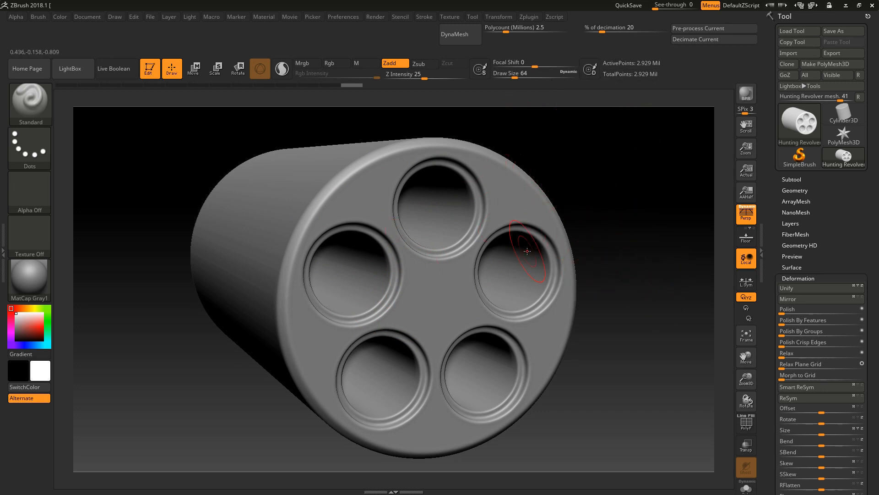
left_click_drag(614, 220, 592, 165)
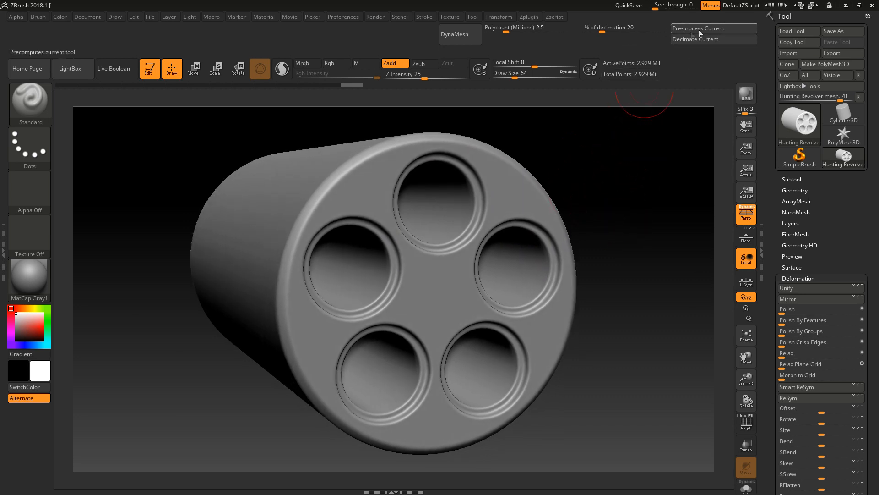
Step: Pre-process the polished drum and decimate it to 20 percent with its wireframe displayed
left_click(728, 29)
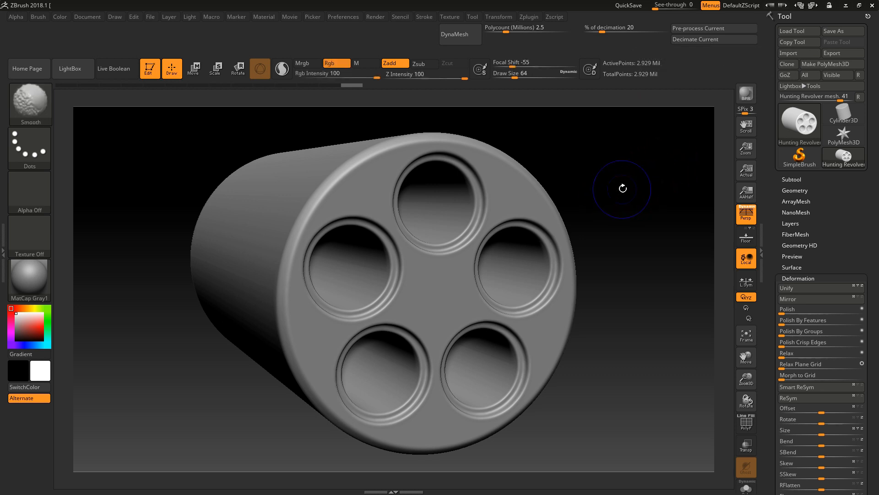
key("shift+f")
left_click(707, 40)
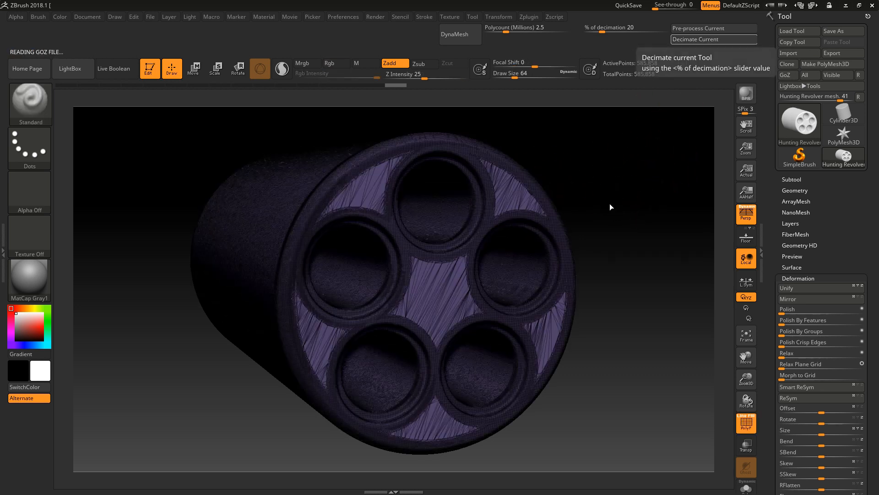
left_click_drag(602, 207, 462, 301)
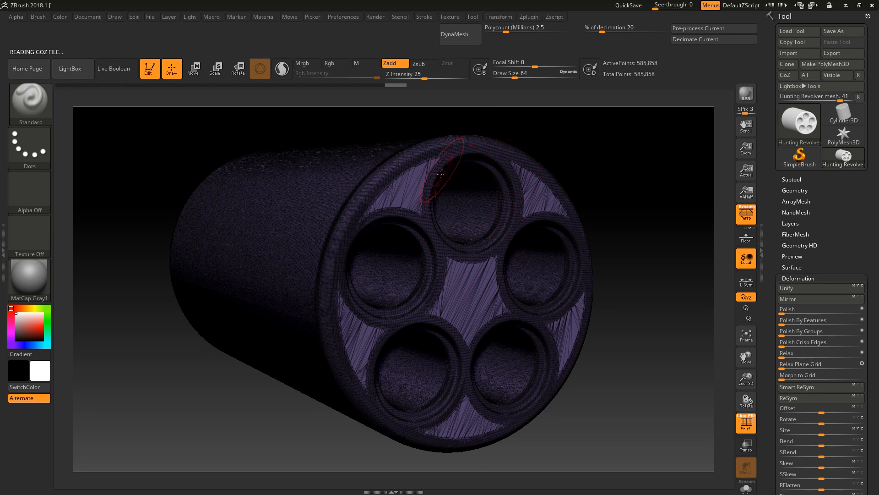
left_click_drag(584, 178, 601, 166)
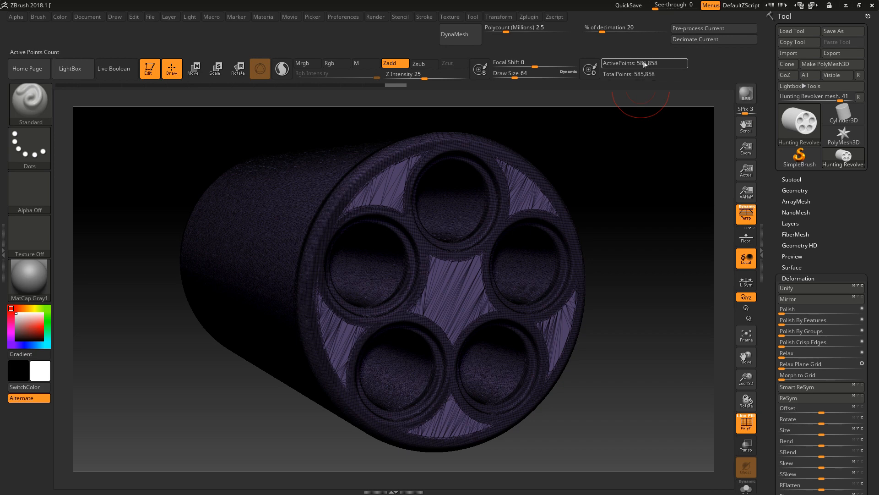
Step: Decimate the drum to 10 percent and again to 6 percent, and turn the wireframe display off
type("1")
left_click(691, 41)
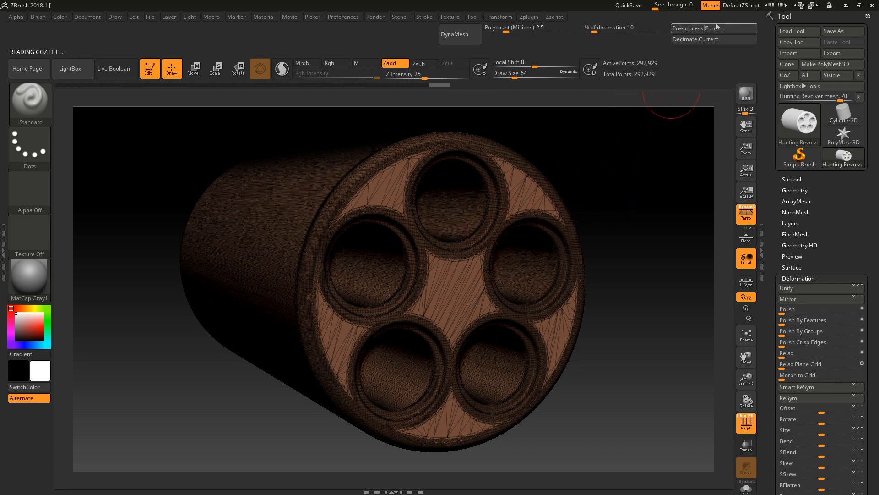
mouse_move(604, 181)
left_mouse_down()
mouse_move(594, 180)
mouse_move(605, 182)
left_mouse_up()
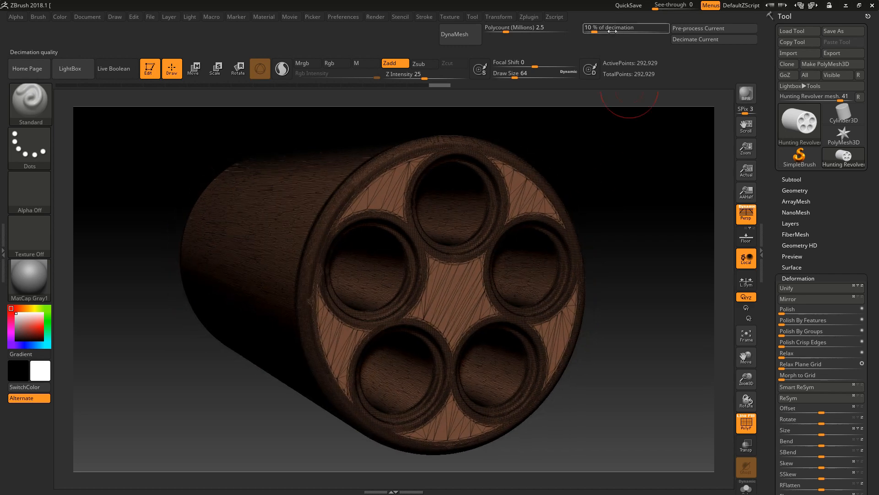
type("6")
key("Return")
left_click(691, 40)
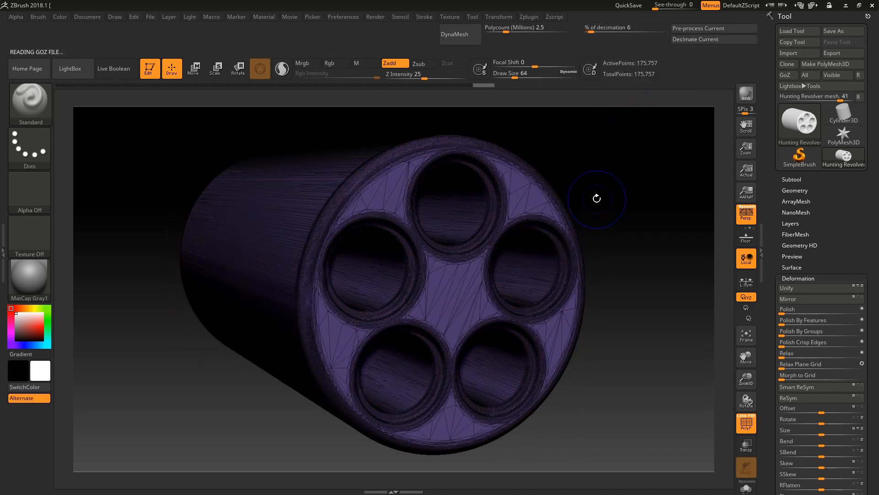
key("shift+f")
mouse_move(605, 190)
left_mouse_down()
mouse_move(626, 190)
mouse_move(576, 188)
mouse_move(589, 149)
mouse_move(631, 175)
mouse_move(600, 188)
left_mouse_up()
Step: Try decimating the drum to 2 and 1 percent, go back to the 6 percent version and check its wireframe
left_click_drag(621, 27, 589, 27)
left_click_drag(591, 178, 630, 223, "alt")
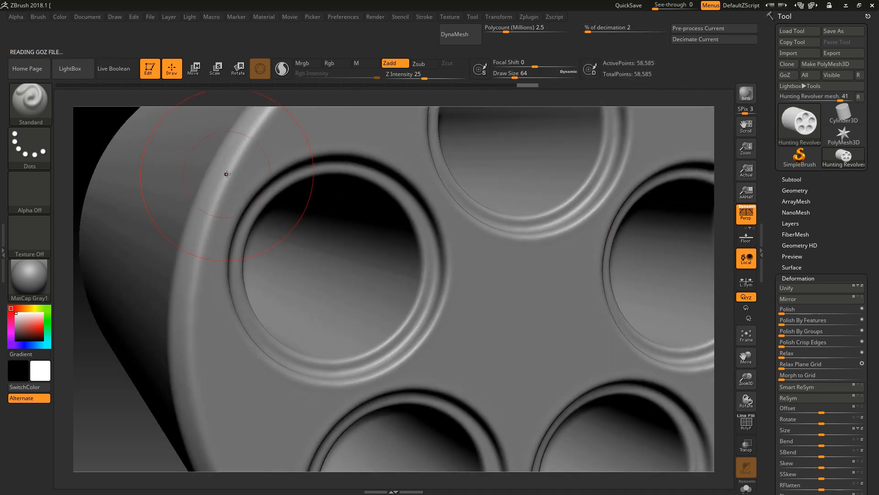
left_click_drag(637, 37, 633, 30)
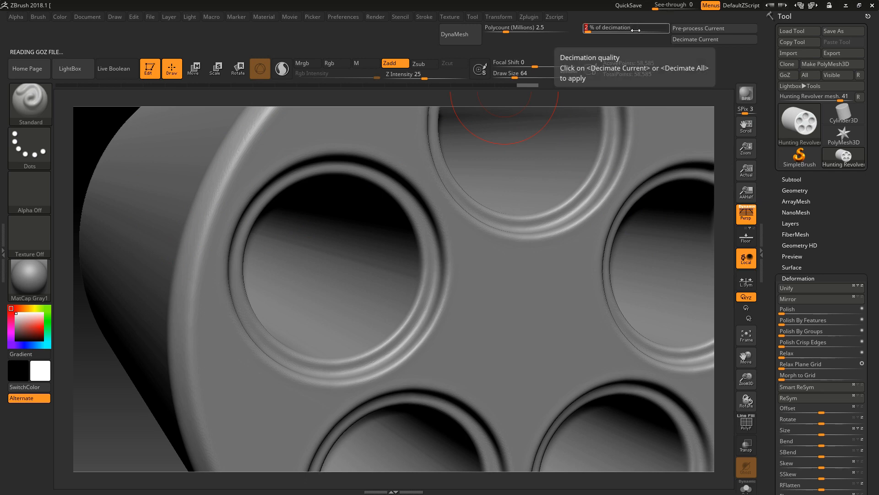
left_click(706, 41)
left_click_drag(129, 403, 124, 433)
key("ctrl+z")
left_click_drag(527, 87, 485, 88)
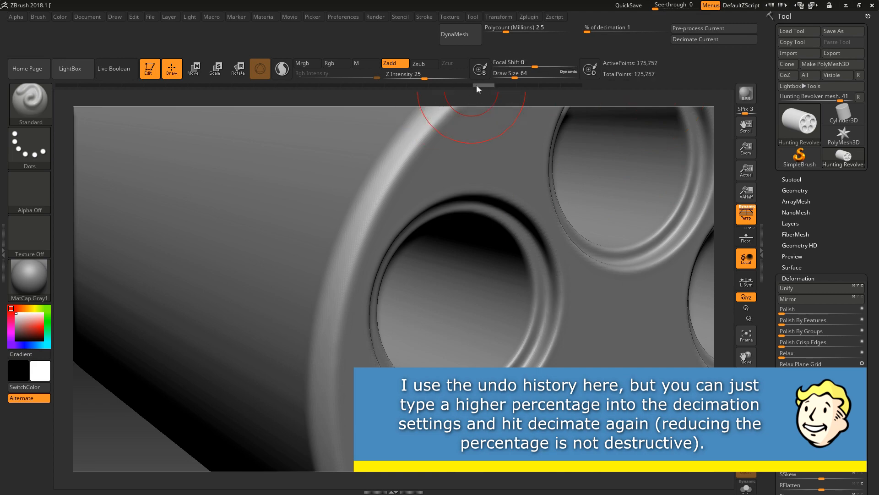
key("shift+f")
left_click_drag(117, 441, 257, 399, "alt")
key("shift+f")
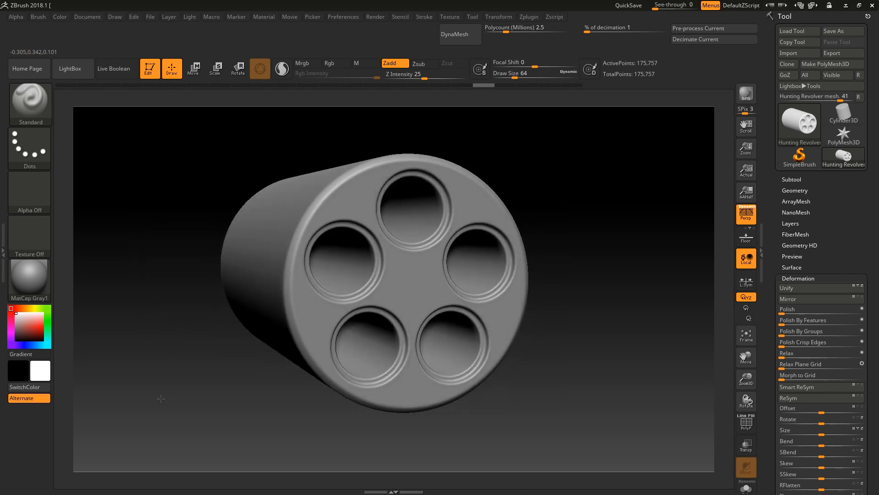
Step: Export the decimated drum to the Desktop as Hunting Revolver polished.obj
left_click(838, 55)
left_click(339, 181)
left_click(268, 387)
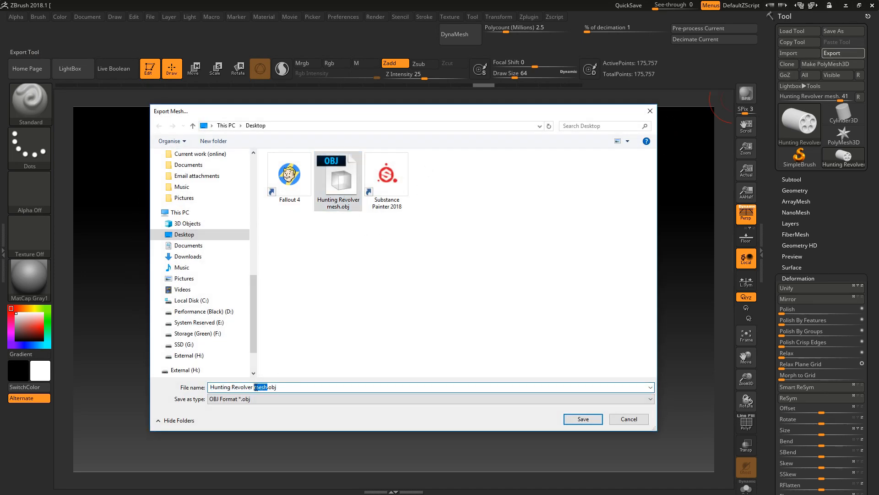
type("polished")
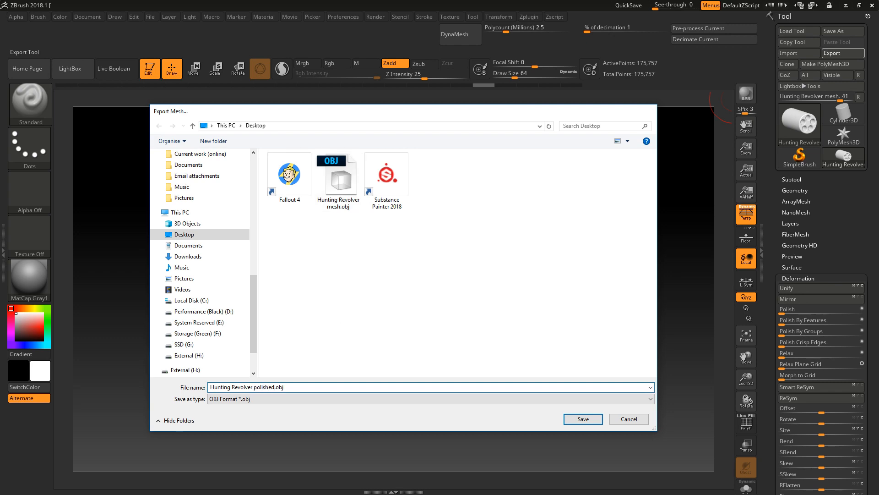
key("Return")
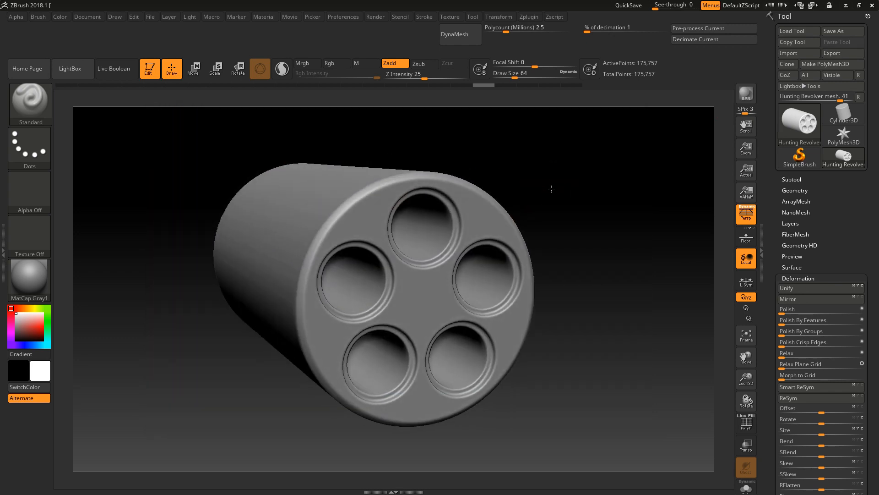
Step: Switch to 3ds Max and create a new layer named "unused bools"
key("alt+Tab")
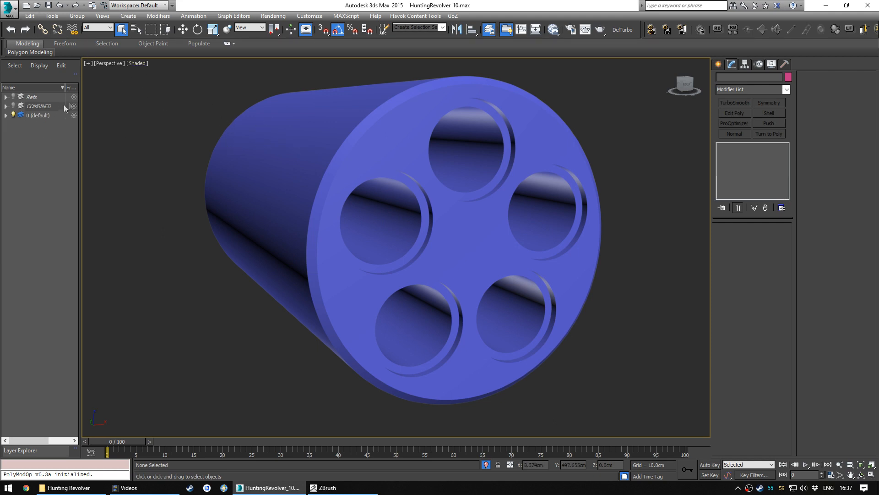
left_click_drag(81, 97, 117, 97)
left_click(97, 76)
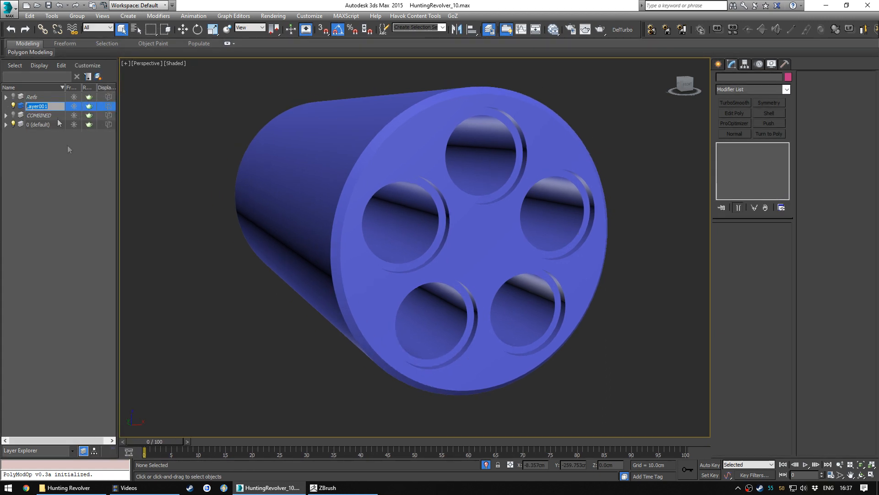
type("unused bools")
key("Return")
Step: Move the ProBoolean drum Cylinder015 into the "unused bools" layer and make the default layer active
left_click(289, 167)
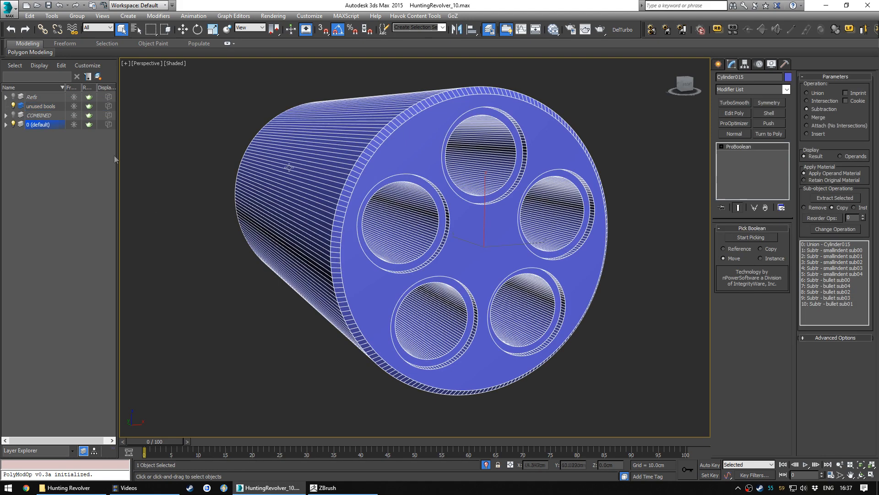
left_click(8, 130)
left_click(6, 125)
left_click(43, 197)
left_click_drag(44, 197, 45, 98)
left_click(19, 134)
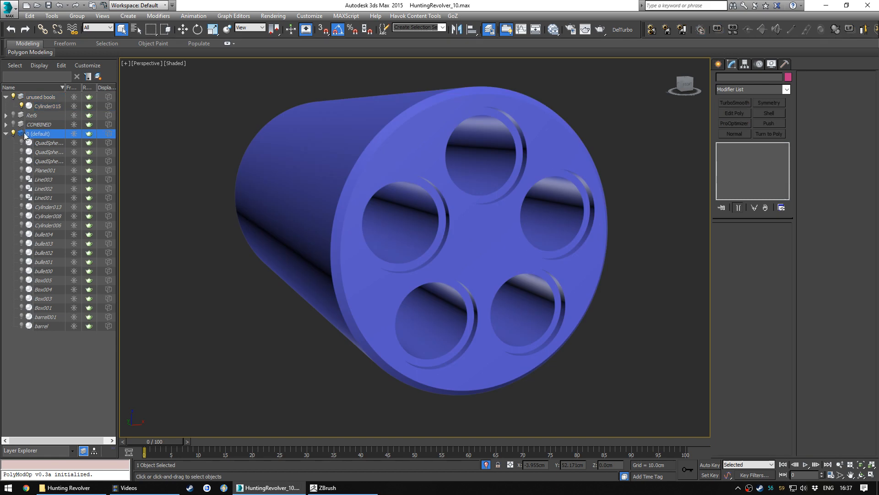
Step: Hide the "unused bools" layer and import Hunting Revolver polished.OBJ from the Desktop
left_click(13, 97)
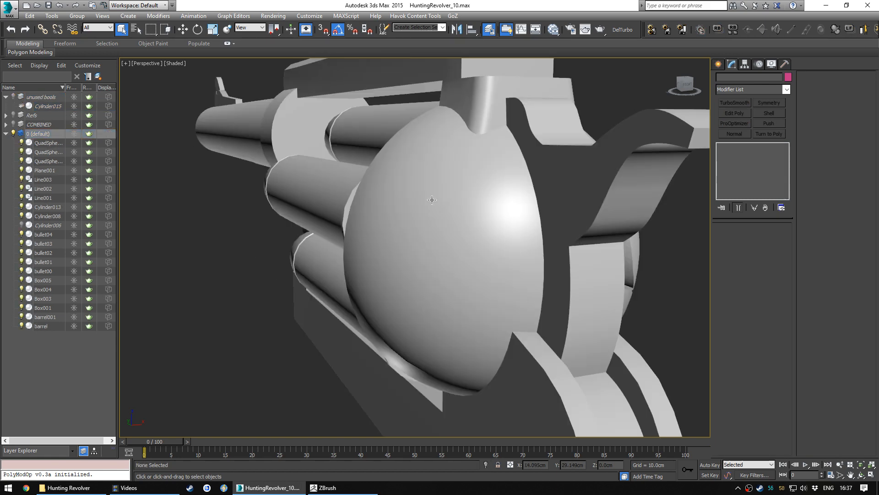
middle_click_drag(293, 267, 413, 274)
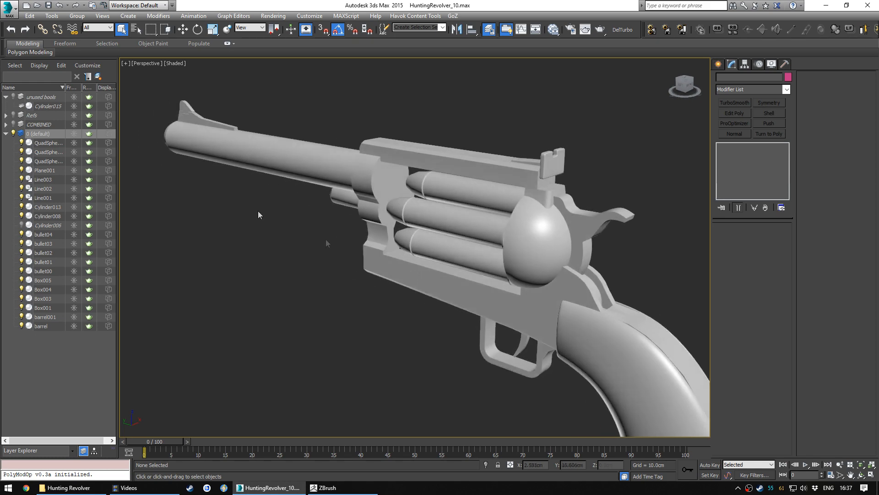
left_click(8, 8)
left_click(25, 130)
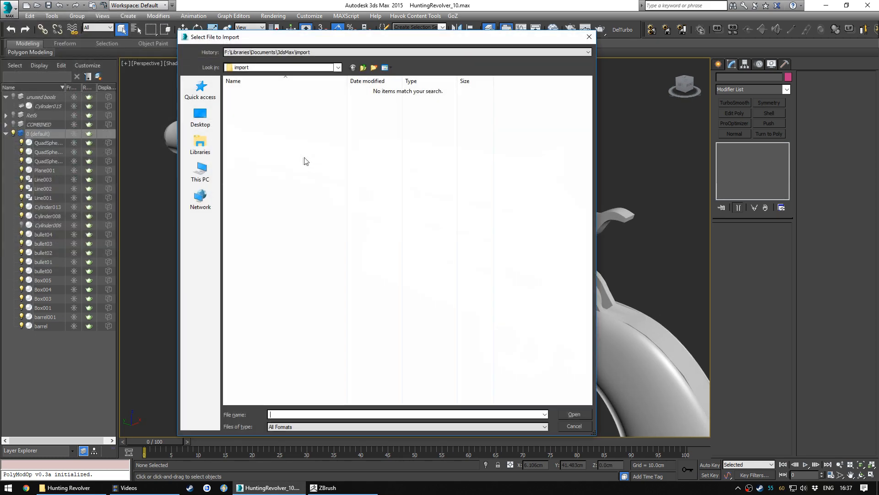
left_click(200, 117)
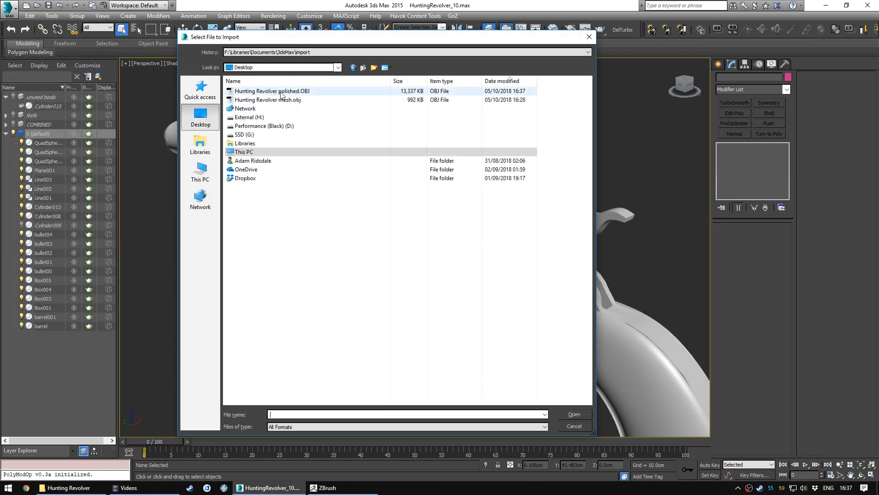
double_click(275, 94)
left_click(376, 396)
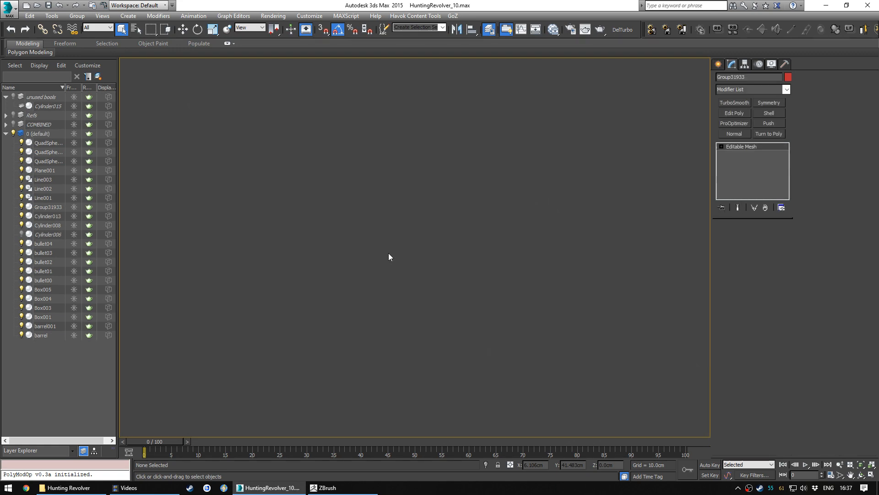
Step: Assign the Hipoly material to the imported polished drum and deselect it
key("z")
scroll(429, 215, "down", 2)
mouse_move(411, 248)
middle_mouse_down("alt")
mouse_move(401, 254)
mouse_move(411, 239)
middle_mouse_up("alt")
key("m")
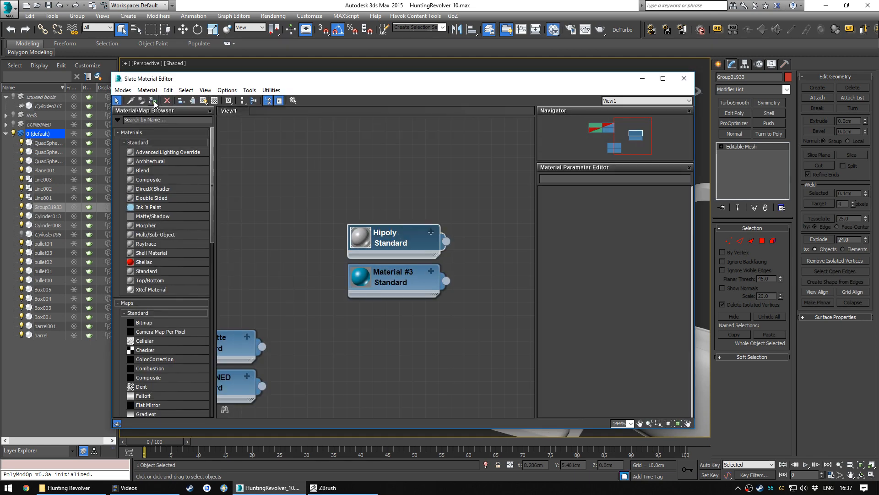
left_click(684, 79)
key("ctrl+d")
Step: Examine the imported drum's polished edges and chamber holes in isolation and its fit within the whole revolver
middle_click_drag(389, 229, 365, 257, "alt")
left_click(401, 210)
key("alt+q")
left_click(680, 192)
middle_click_drag(443, 268, 350, 257)
scroll(362, 259, "down", 2)
middle_click_drag(494, 259, 476, 255)
middle_click_drag(339, 265, 410, 260)
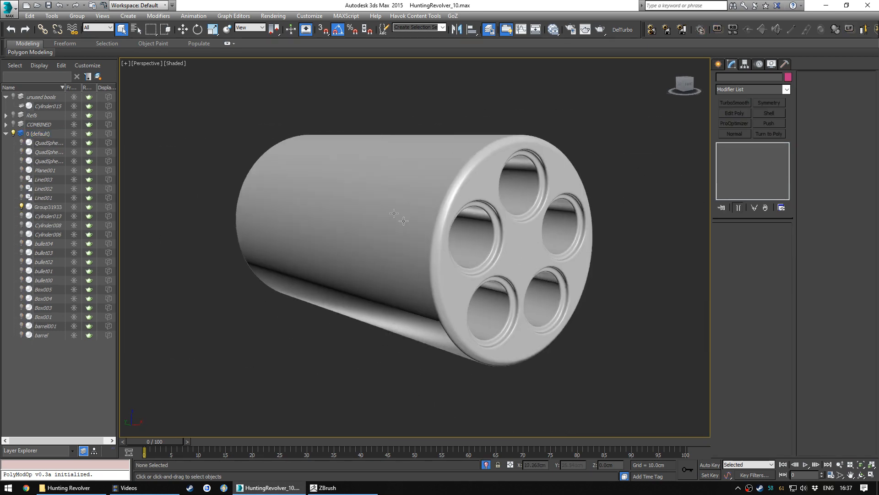
left_click(411, 260)
key("alt+q")
scroll(410, 260, "down", 4)
left_click(348, 296)
middle_click_drag(350, 293, 438, 266, "alt")
scroll(438, 266, "up", 4)
Step: Examine up close how the bullets, including bullet01, fit inside the polished drum near its rear rim
left_click(449, 195)
scroll(449, 195, "up", 5)
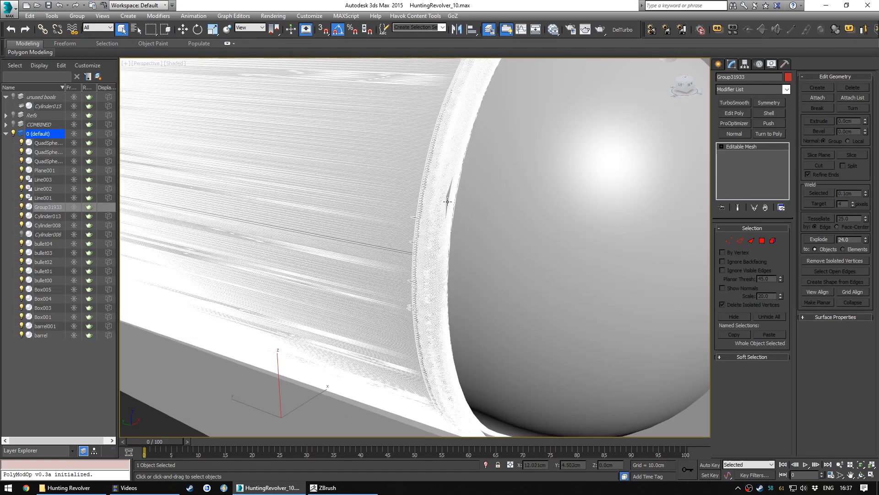
scroll(446, 216, "down", 5)
scroll(487, 212, "up", 5)
middle_click_drag(436, 235, 434, 266, "alt")
left_click(480, 216)
scroll(480, 216, "down", 5)
scroll(433, 265, "up", 6)
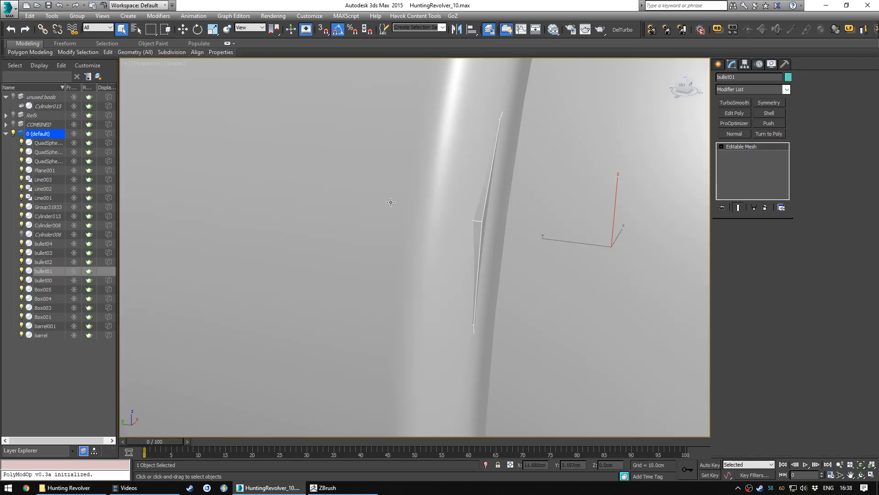
key("alt+q")
left_click(514, 328)
middle_click_drag(514, 329, 450, 250, "alt")
scroll(432, 270, "up", 4)
left_click(316, 209)
middle_click_drag(316, 208, 405, 246, "alt")
scroll(424, 202, "up", 5)
middle_click_drag(424, 202, 389, 172, "alt")
scroll(395, 227, "down", 4)
scroll(467, 235, "up", 4)
mouse_move(468, 236)
middle_mouse_down()
mouse_move(409, 255)
mouse_move(420, 236)
middle_mouse_up()
scroll(447, 187, "down", 6)
left_click(290, 305)
middle_click_drag(328, 270, 355, 244, "alt")
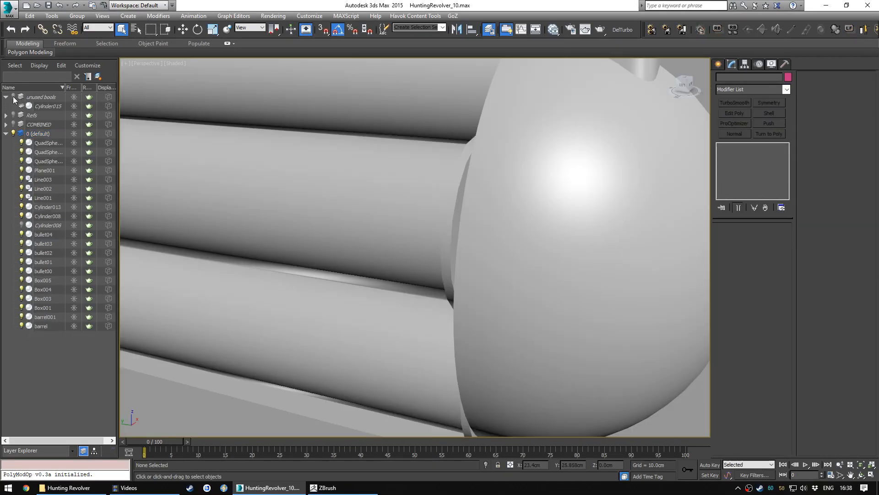
Step: Show the "unused bools" layer and isolate the ProBoolean drum Cylinder015
left_click(14, 98)
scroll(367, 164, "down", 6)
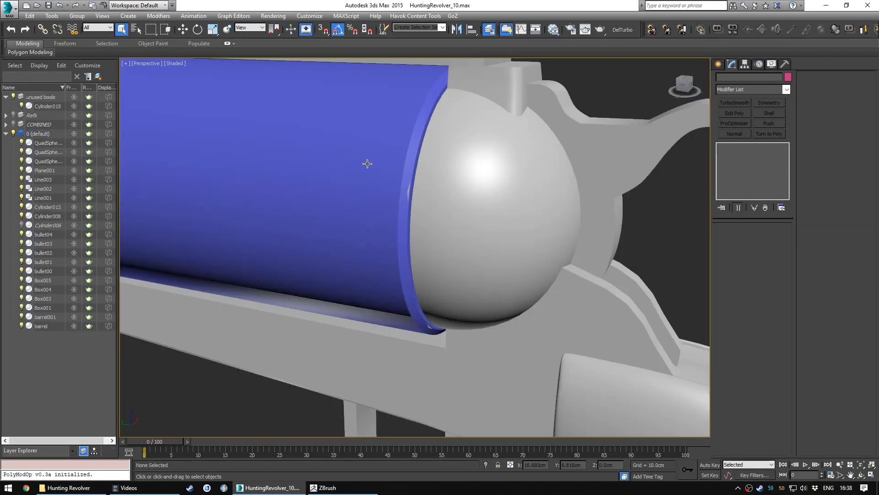
middle_click_drag(367, 163, 418, 196)
left_click(418, 196)
key("alt+q")
middle_click_drag(474, 200, 420, 211, "alt")
Step: Set the radius of the small indent subtraction cylinders in the ProBoolean to 0.65 cm
left_click(833, 269)
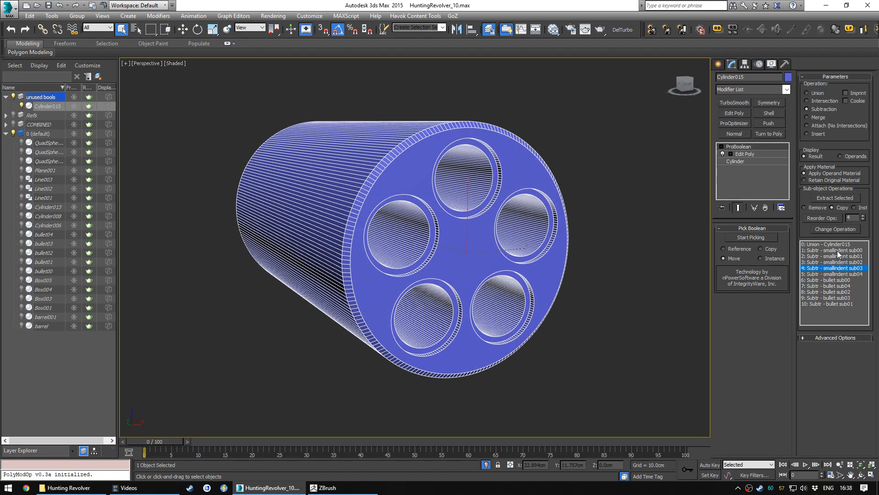
left_click(742, 161)
middle_click_drag(522, 193, 501, 191, "alt")
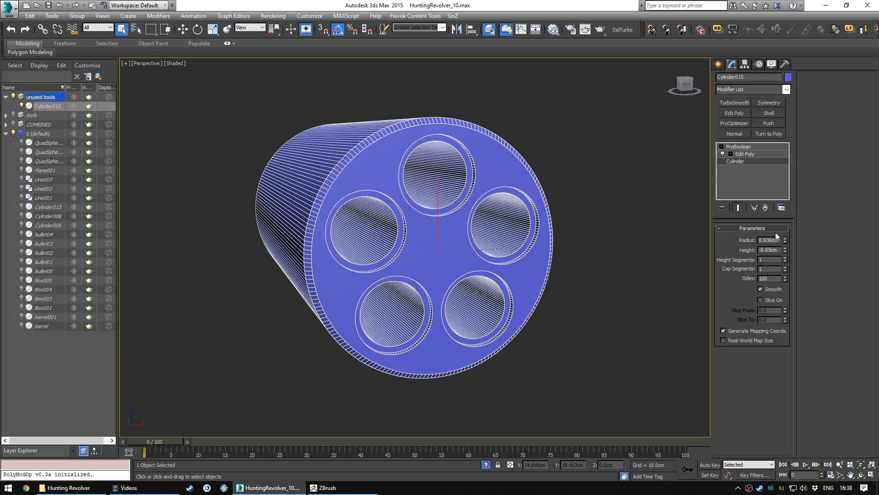
left_click_drag(785, 235, 785, 234)
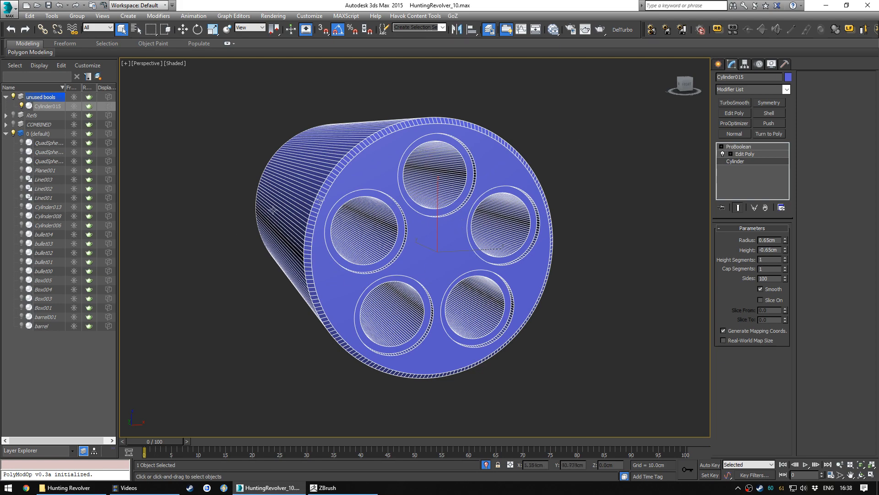
middle_click_drag(548, 189, 518, 182, "alt")
left_click(732, 146)
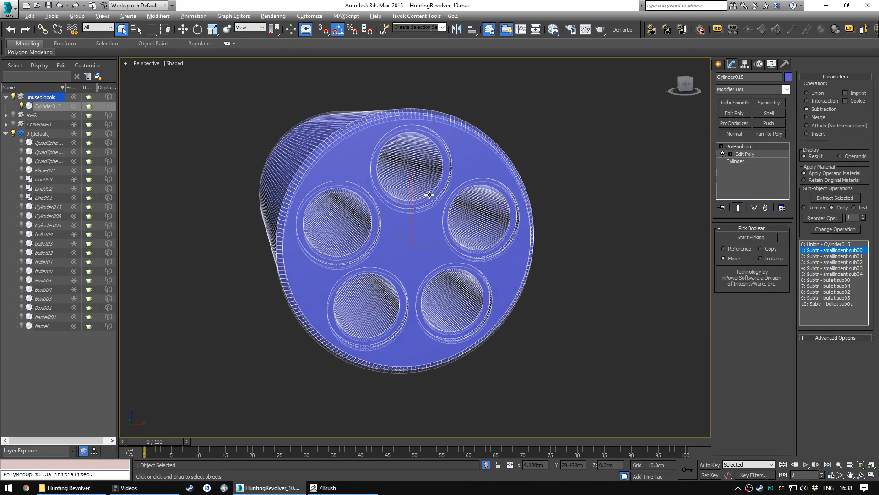
Step: Extract all smallindent and bullet subtraction operands from the ProBoolean drum, removing them from the Boolean, and look over the separated cylinders
middle_click_drag(429, 195, 436, 196, "alt")
left_click(830, 303, "shift")
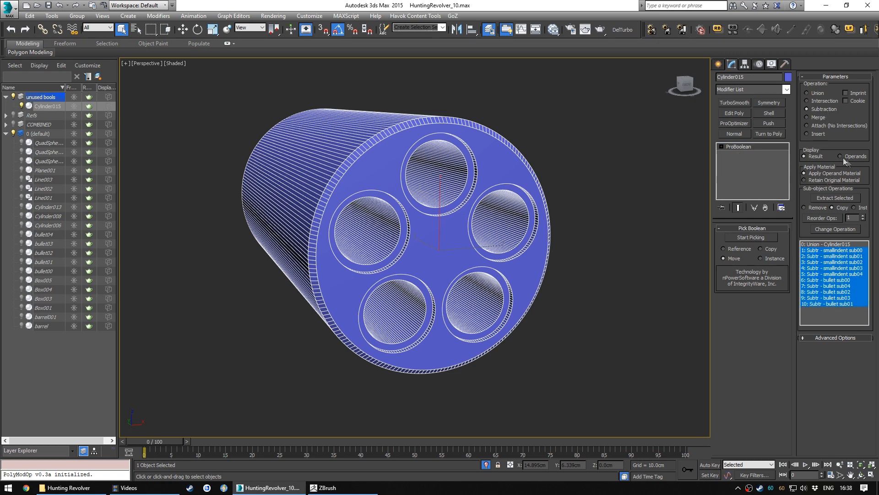
left_click(828, 197)
middle_click_drag(513, 184, 532, 182, "alt")
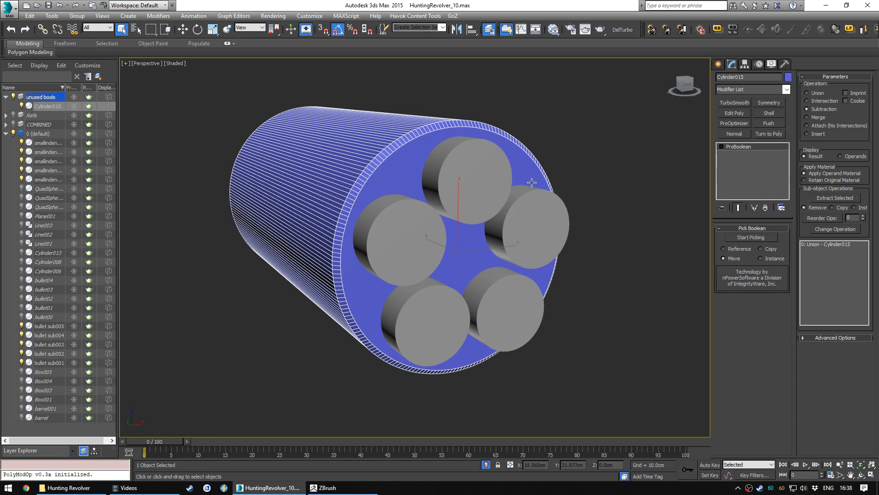
left_click(456, 174)
key("F3")
middle_click_drag(446, 196, 437, 206)
key("F3")
left_click(395, 156)
mouse_move(416, 153)
middle_mouse_down("alt")
mouse_move(399, 144)
mouse_move(404, 153)
middle_mouse_up("alt")
Step: Extract the base operand Cylinder015 from the ProBoolean as a copy
left_click(830, 244)
left_click(835, 198)
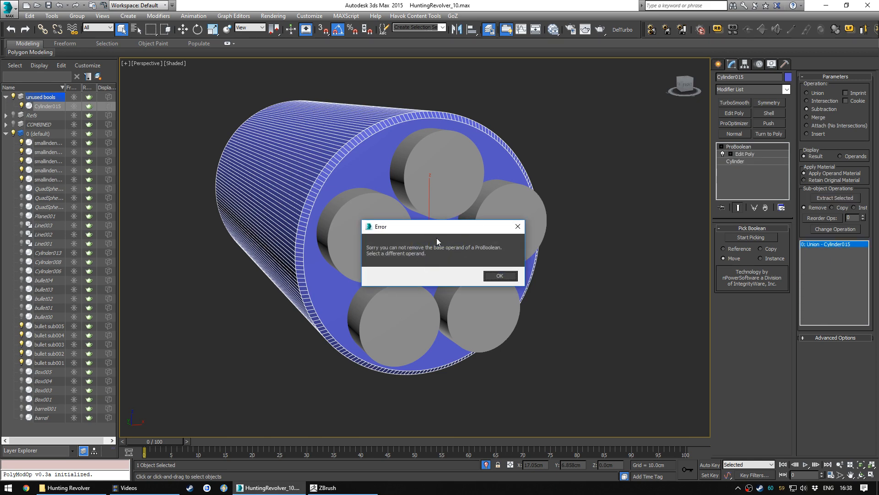
left_click_drag(454, 230, 616, 296)
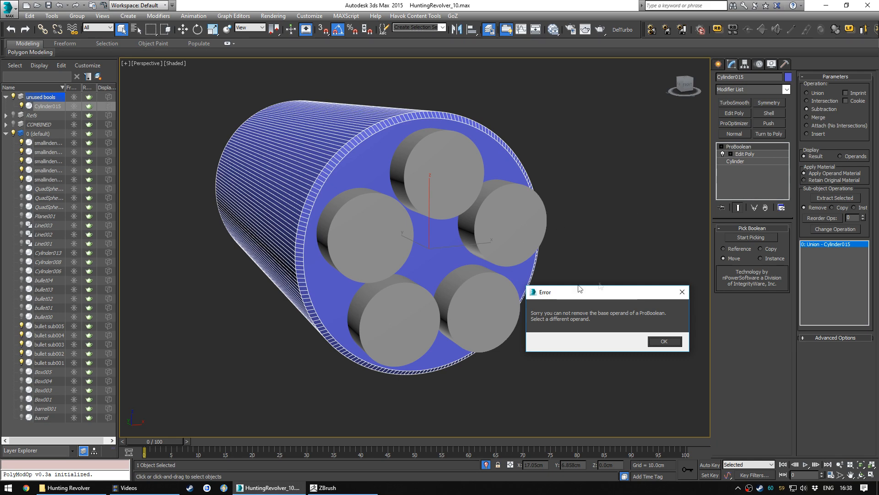
left_click(665, 342)
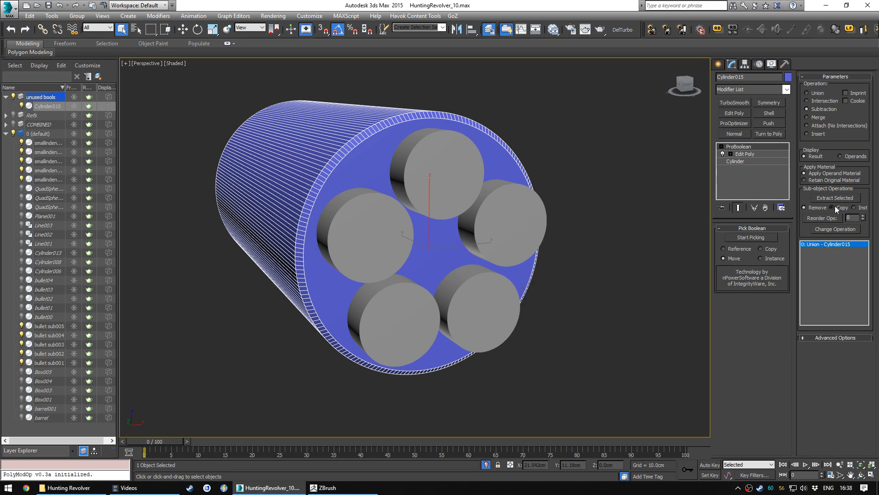
left_click(845, 199)
middle_click_drag(417, 183, 379, 188, "alt")
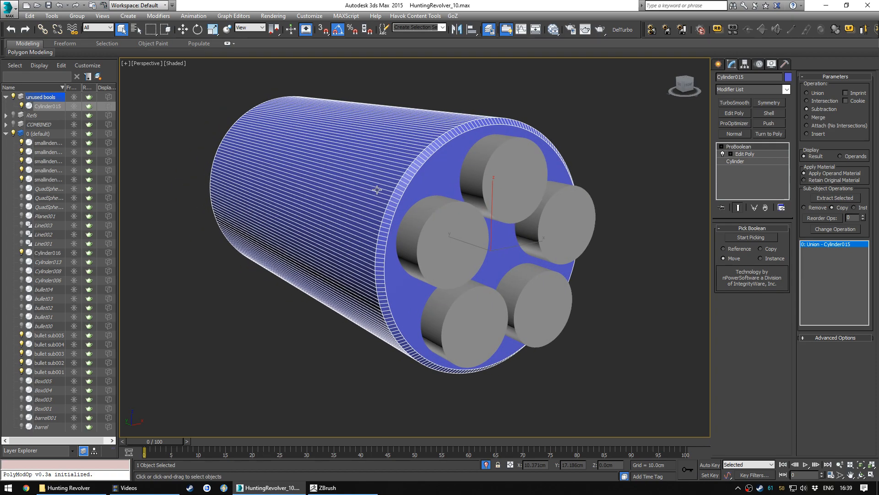
Step: Delete the ProBoolean drum Cylinder015 and isolate the extracted Cylinder016 to inspect it
key("Delete")
key("alt+q")
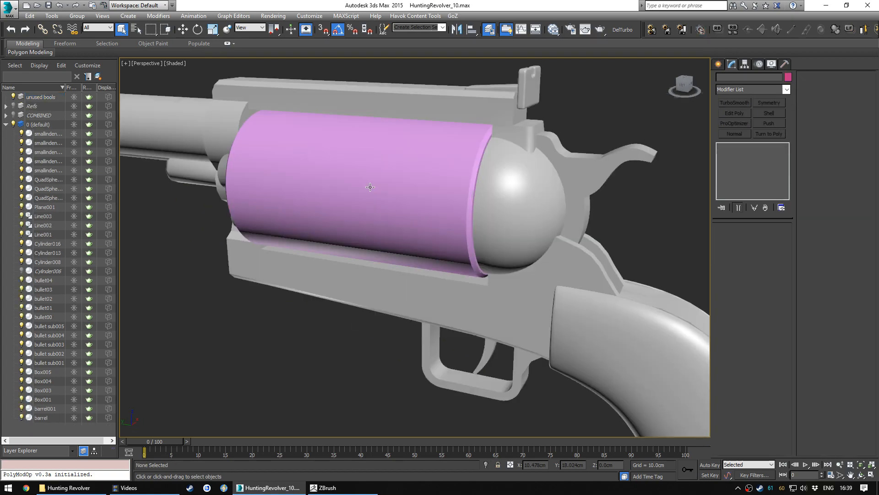
left_click(391, 164)
key("alt+q")
middle_click_drag(513, 183, 436, 173, "alt")
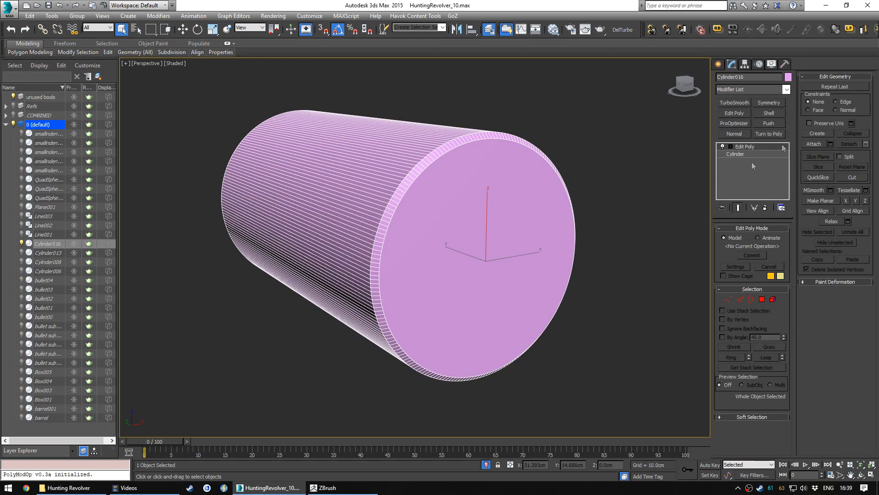
middle_click_drag(481, 196, 504, 179)
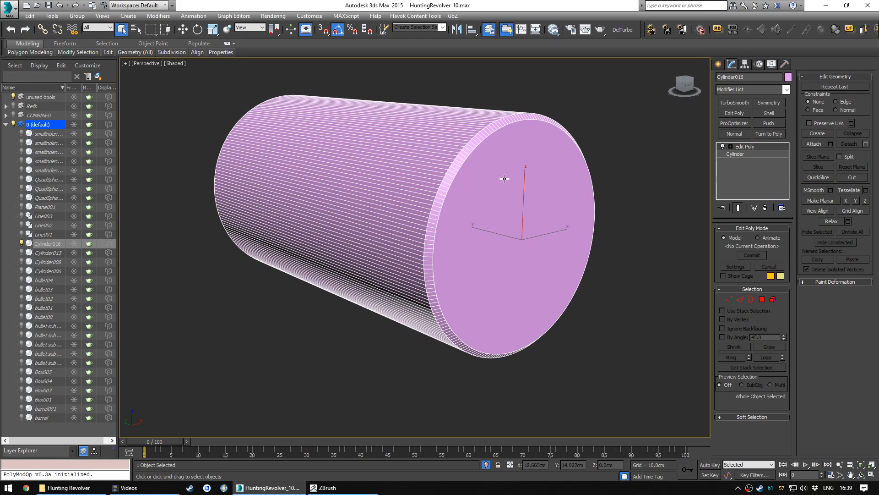
Step: Undo the deletion of the ProBoolean drum Cylinder015
key("alt+q")
key("ctrl+d")
key("ctrl+z")
key("ctrl+z")
key("ctrl+z")
key("ctrl+z")
key("ctrl+z")
key("ctrl+z")
middle_click_drag(496, 191, 438, 197, "alt")
middle_click_drag(438, 198, 418, 194)
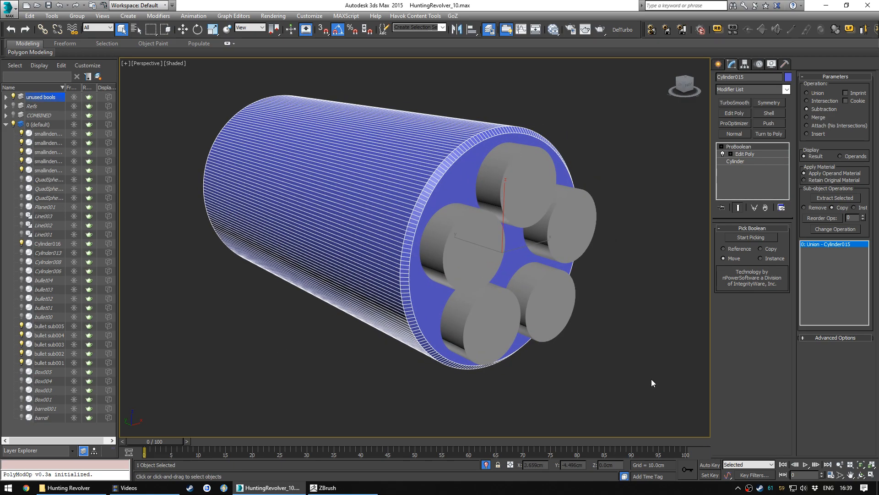